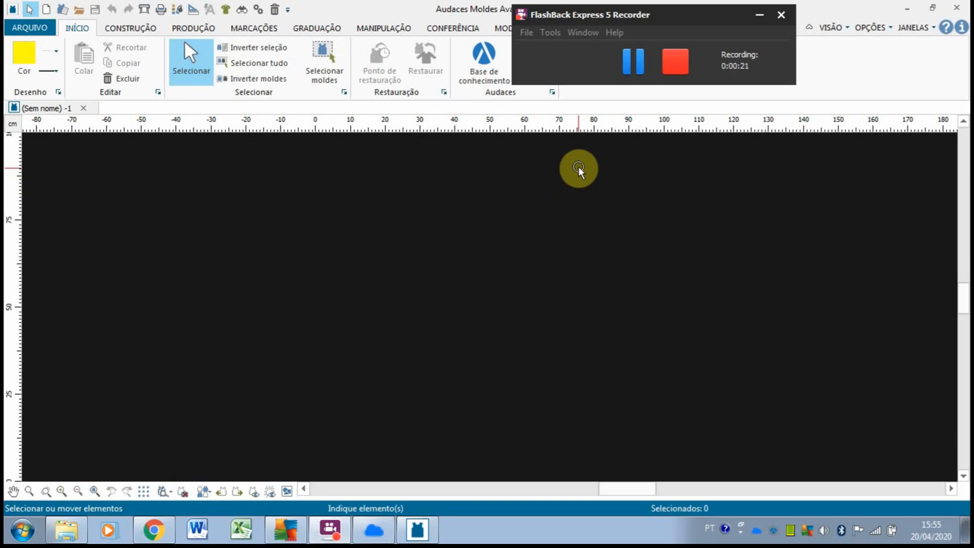
pyautogui.moveTo(675, 18); pyautogui.dragTo(745, 24)
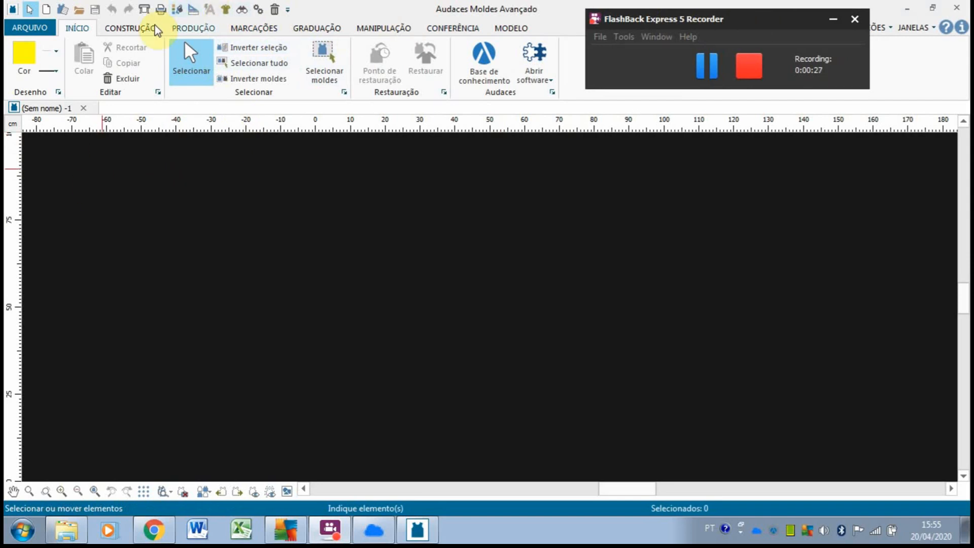
pyautogui.click(134, 29)
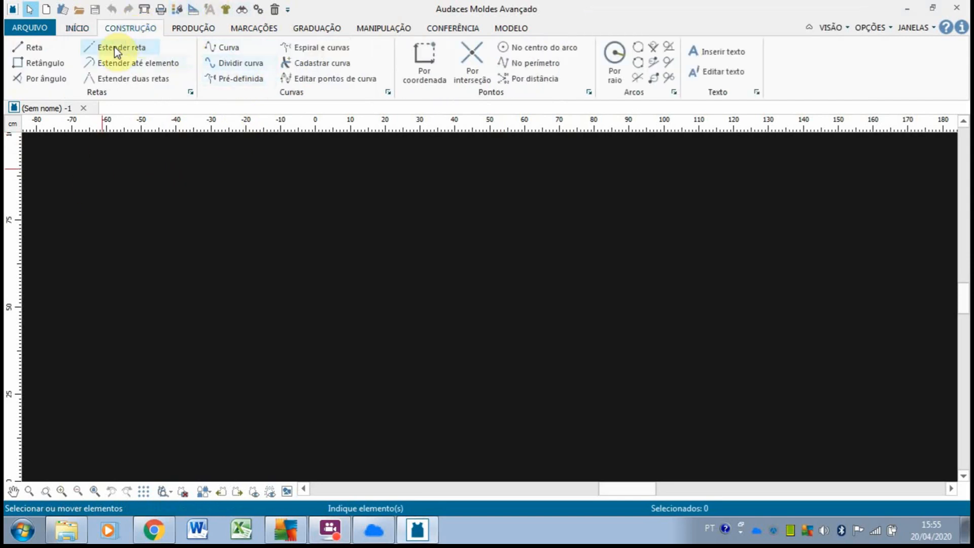
pyautogui.click(34, 47)
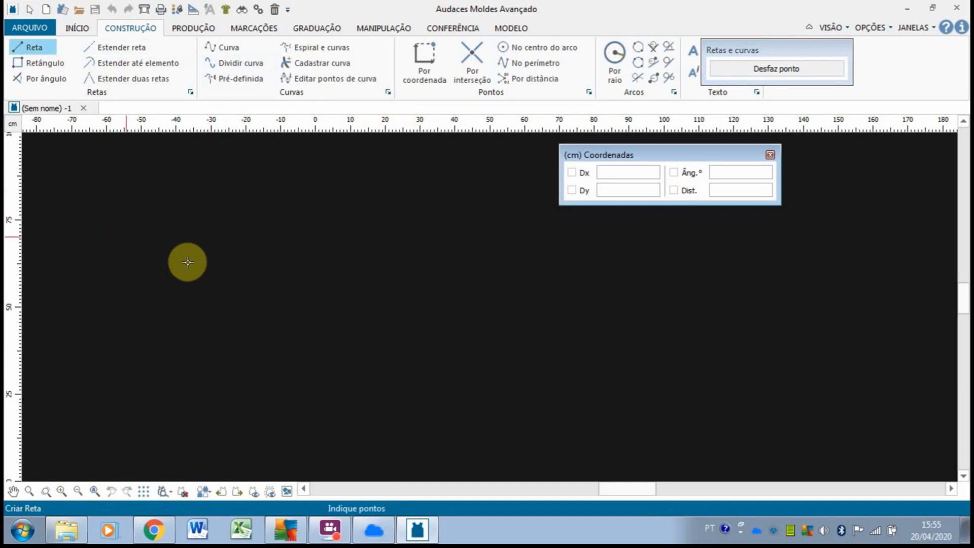
pyautogui.click(140, 312)
pyautogui.click(541, 313)
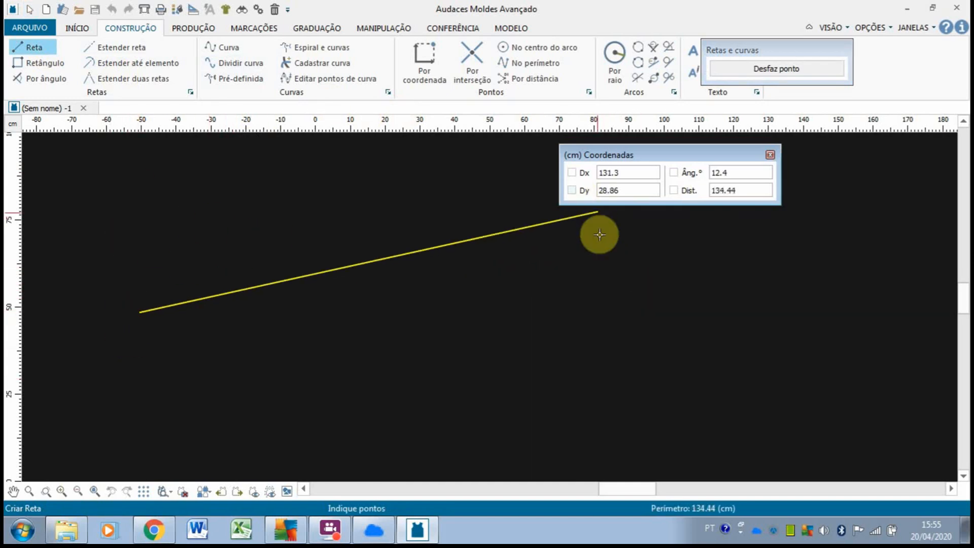
pyautogui.click(650, 173)
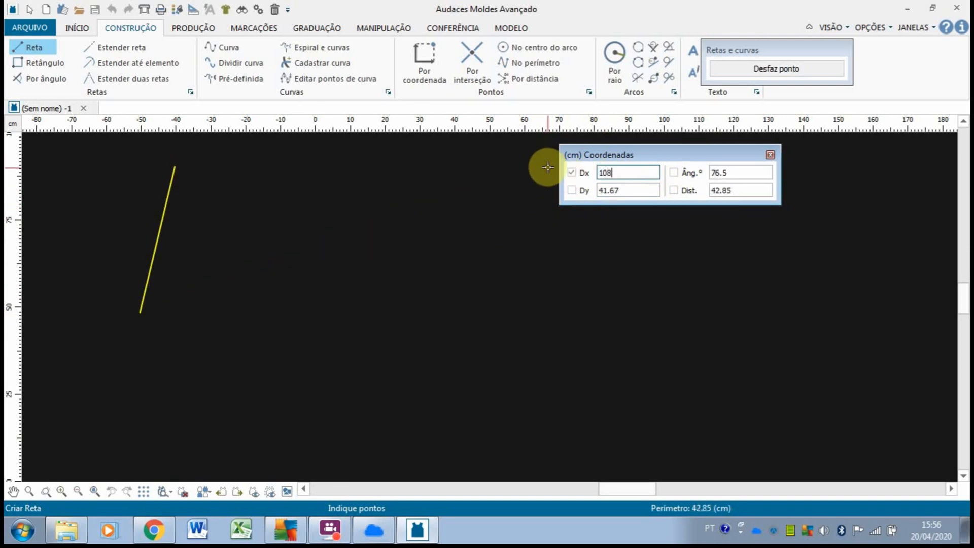
pyautogui.write('109')
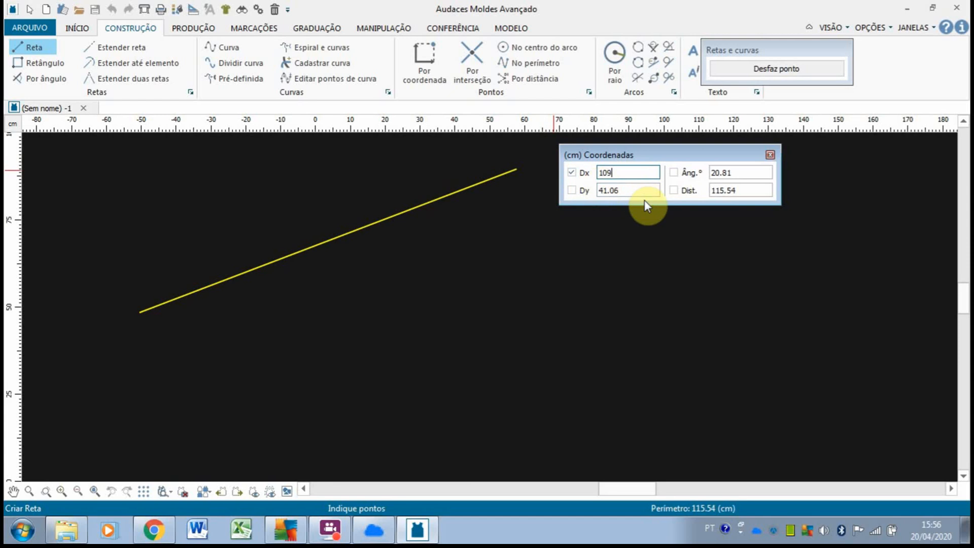
pyautogui.click(627, 190)
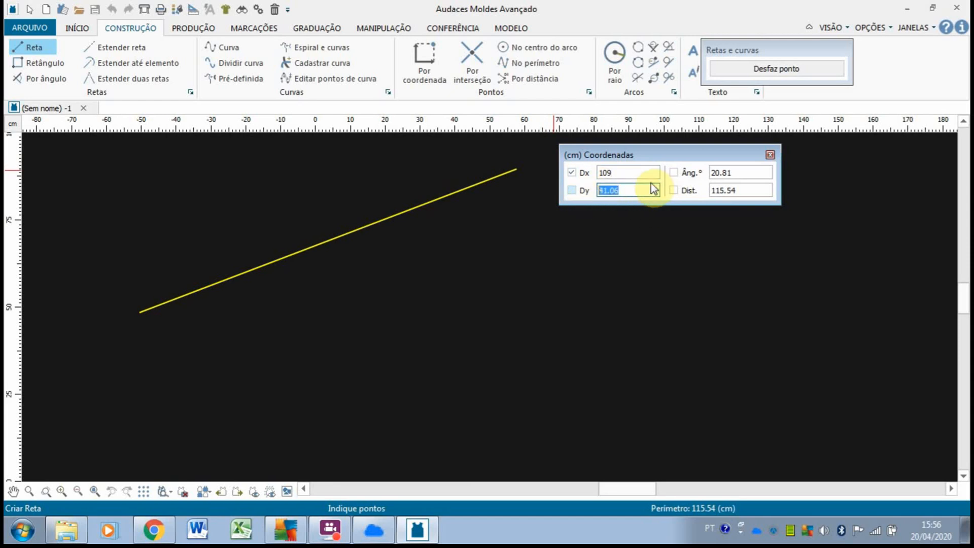
pyautogui.press('Delete')
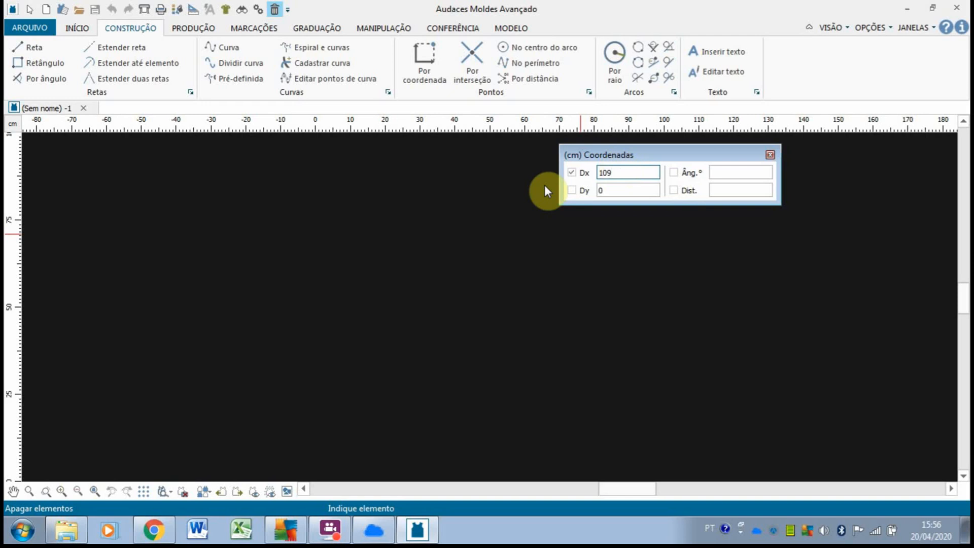
# - Draw a horizontal straight line in the middle of the drawing area with Dx 109 cm and Dy 0
pyautogui.click(32, 47)
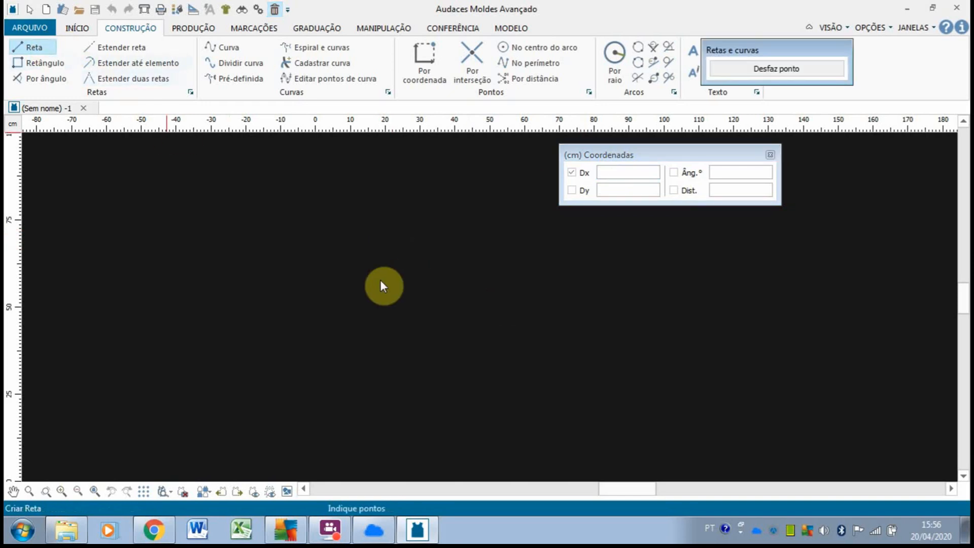
pyautogui.click(244, 295)
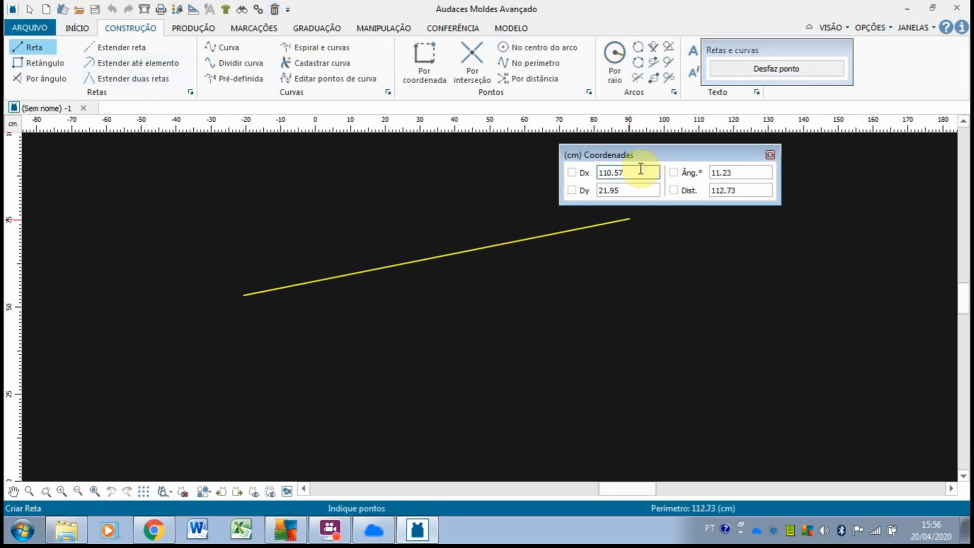
pyautogui.moveTo(640, 173); pyautogui.dragTo(572, 175)
pyautogui.write('109')
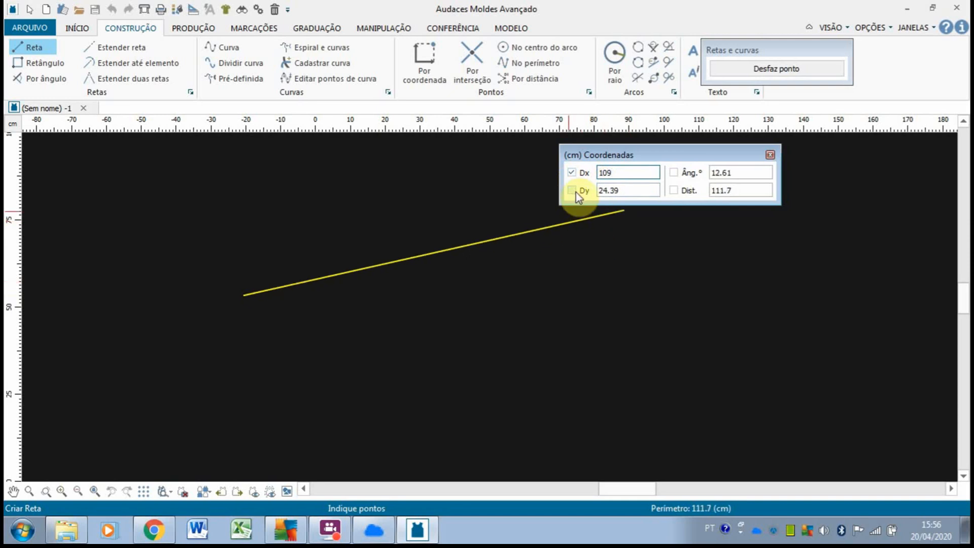
pyautogui.click(573, 190)
pyautogui.moveTo(636, 190); pyautogui.dragTo(572, 191)
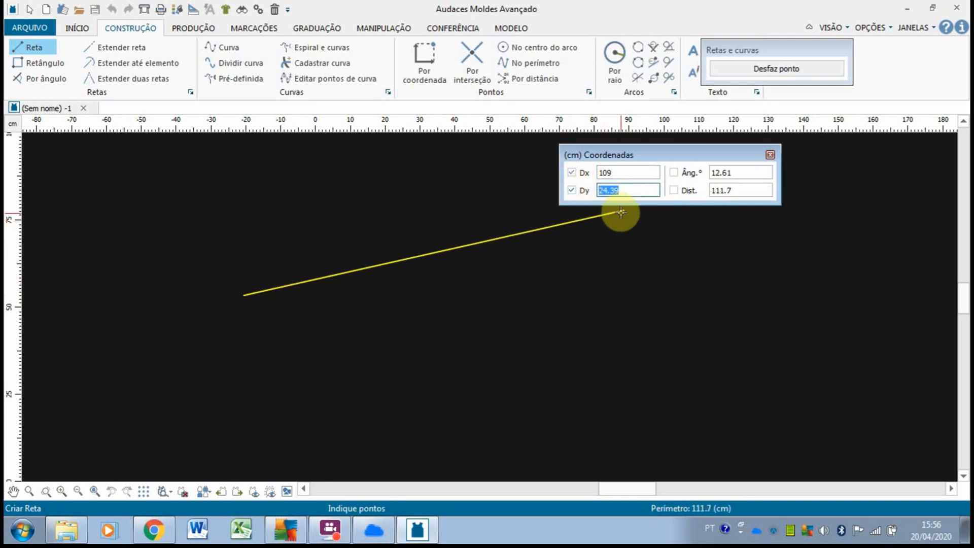
pyautogui.write('0')
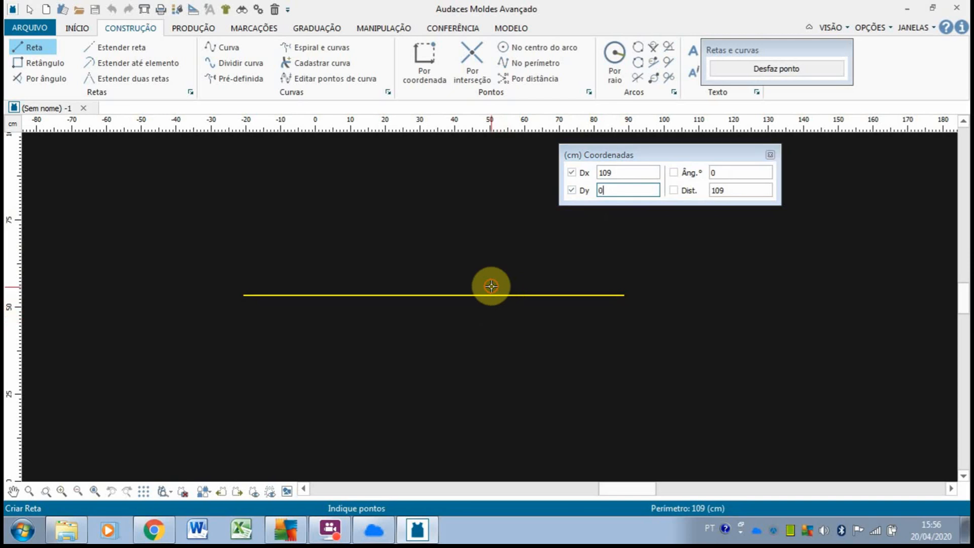
pyautogui.press('Return')
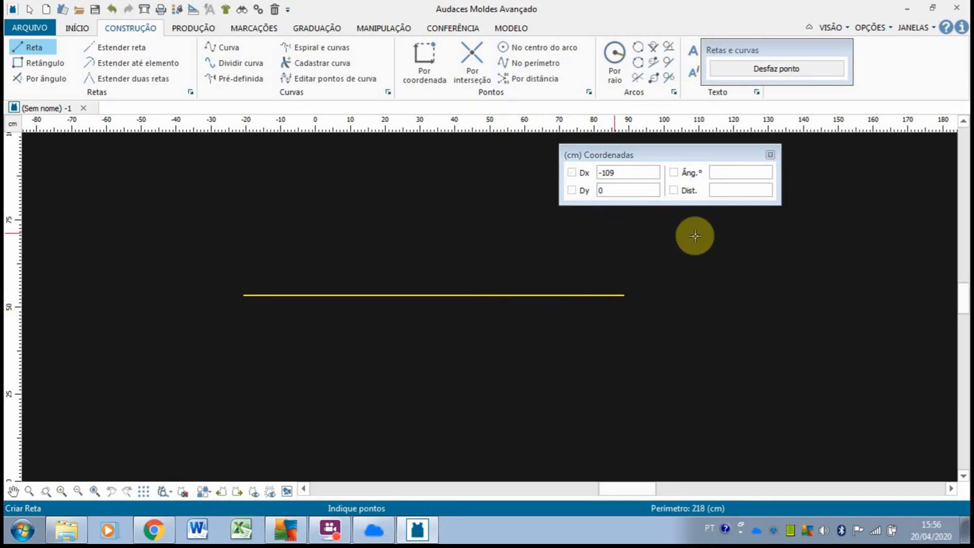
pyautogui.click(770, 155)
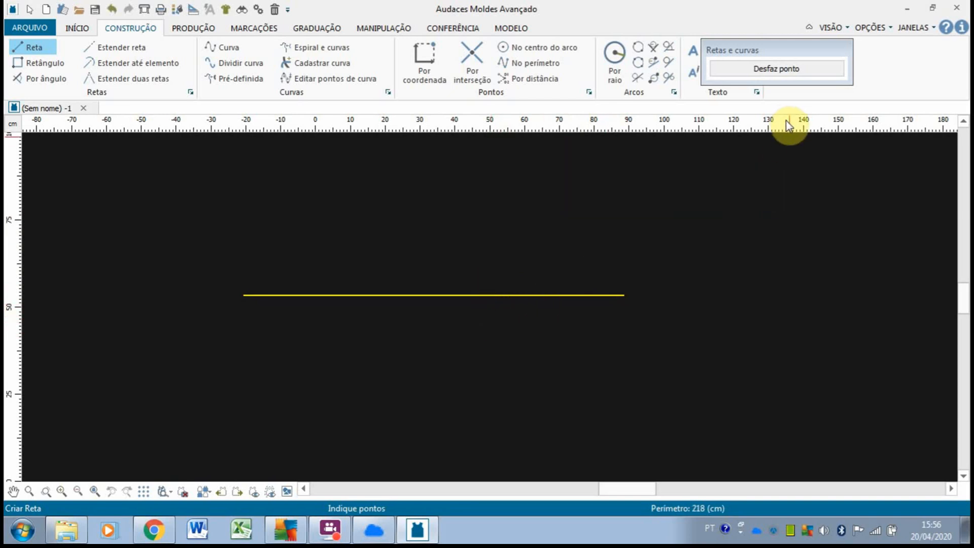
pyautogui.rightClick(830, 142)
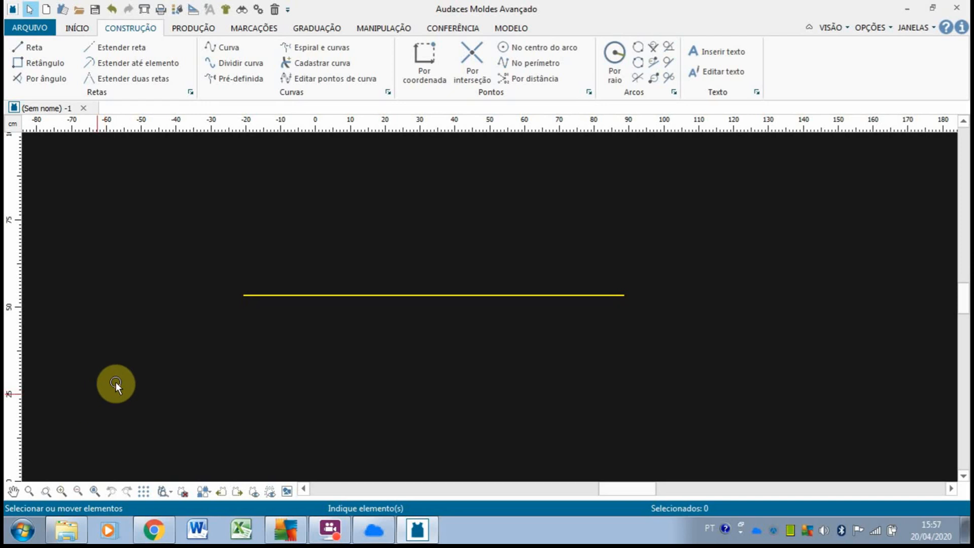
# - Draw a vertical line upward from the left end of the horizontal line with Dx 0 and Dy 12 cm
pyautogui.click(34, 50)
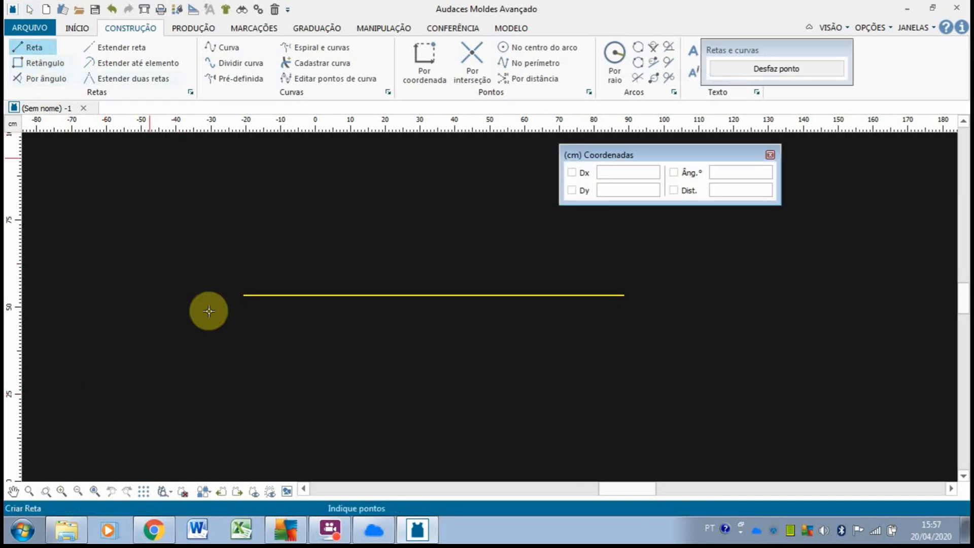
pyautogui.click(257, 291)
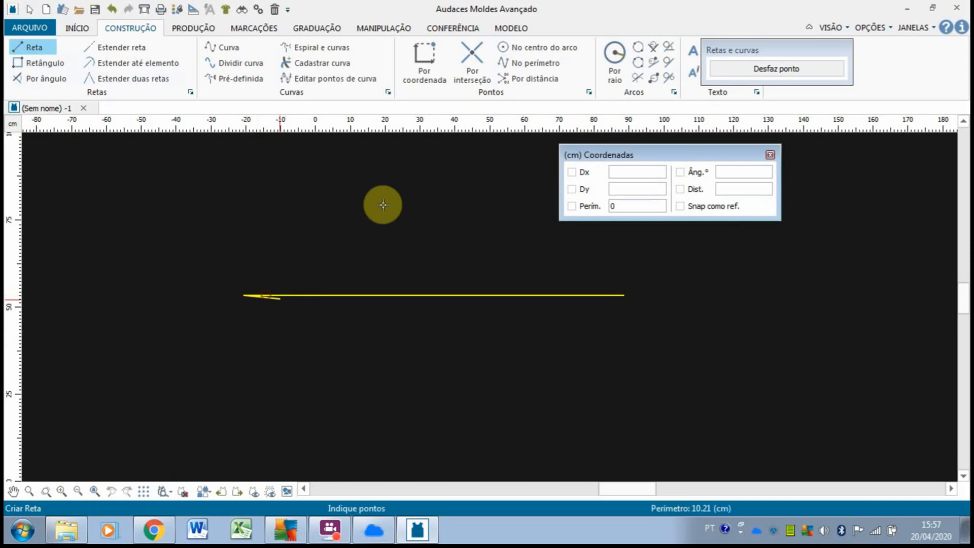
pyautogui.doubleClick(634, 173)
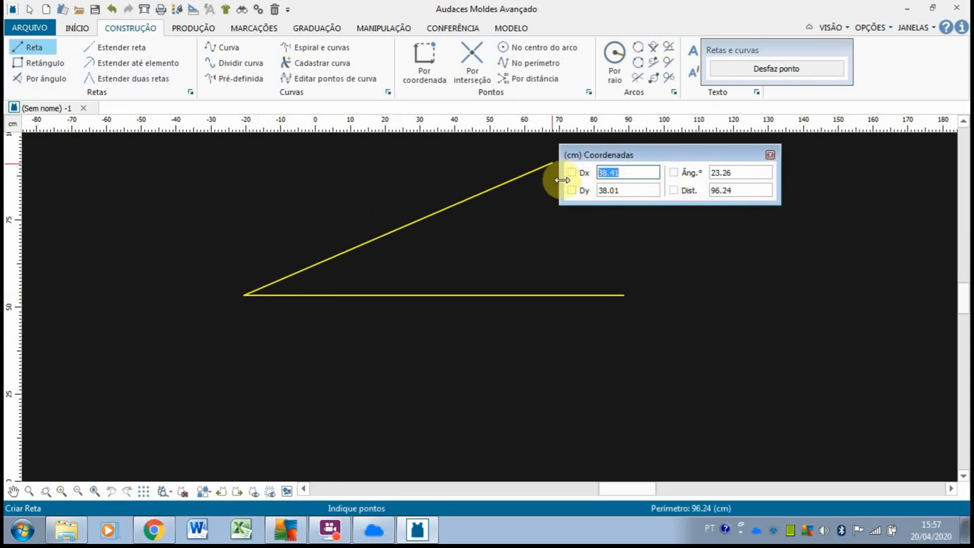
pyautogui.write('0')
pyautogui.press('Return')
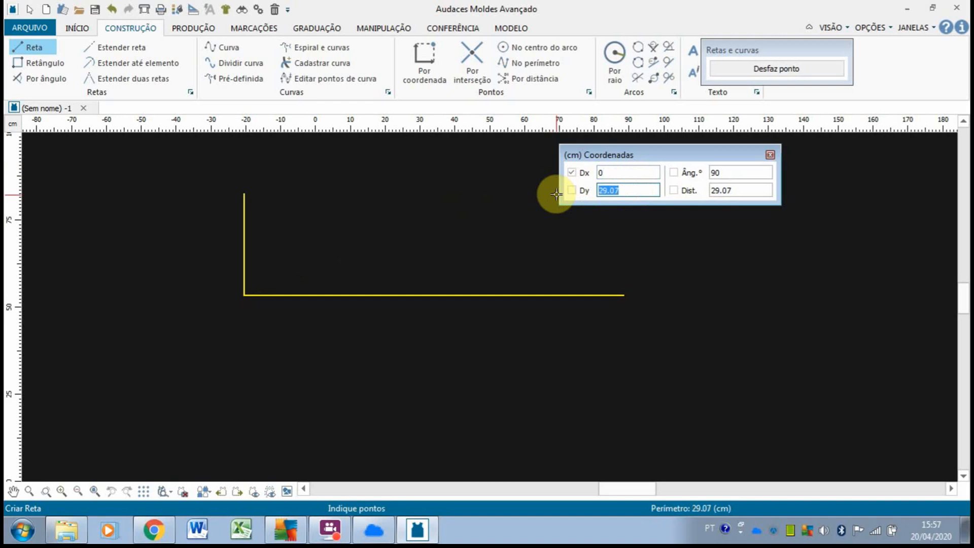
pyautogui.write('12')
pyautogui.press('Return')
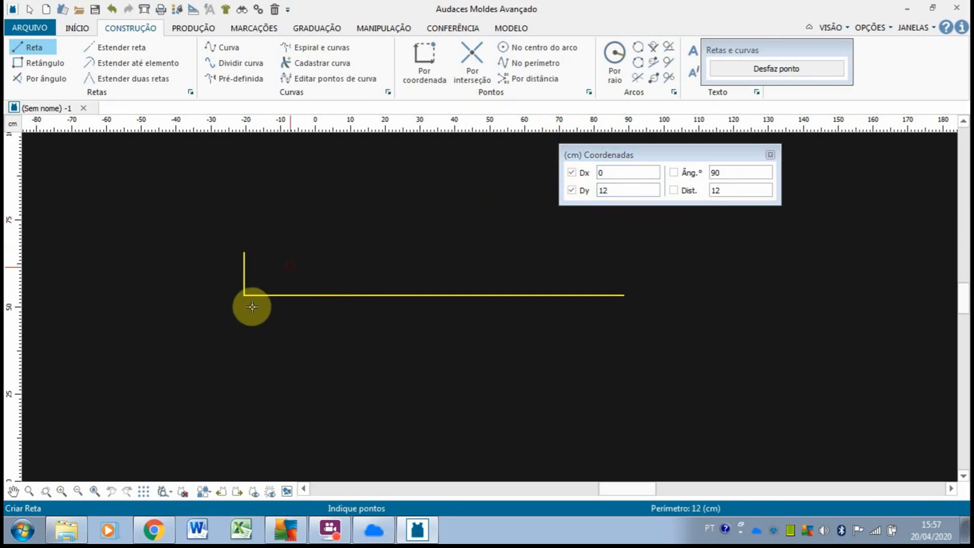
pyautogui.rightClick(273, 279)
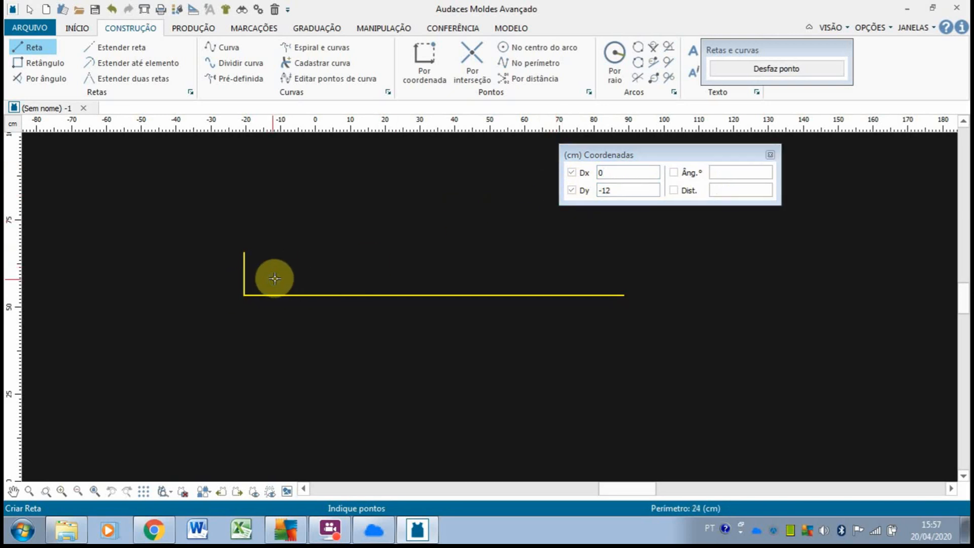
# - Draw a vertical line from the point 19 cm along the horizontal line from its left end, with Dx 0 and Dy 14 cm
pyautogui.click(41, 51)
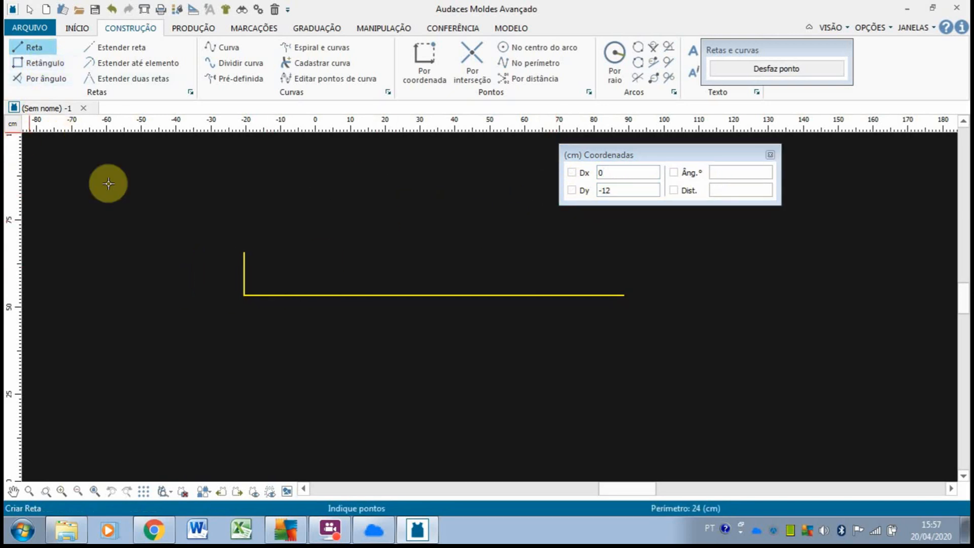
pyautogui.click(258, 294)
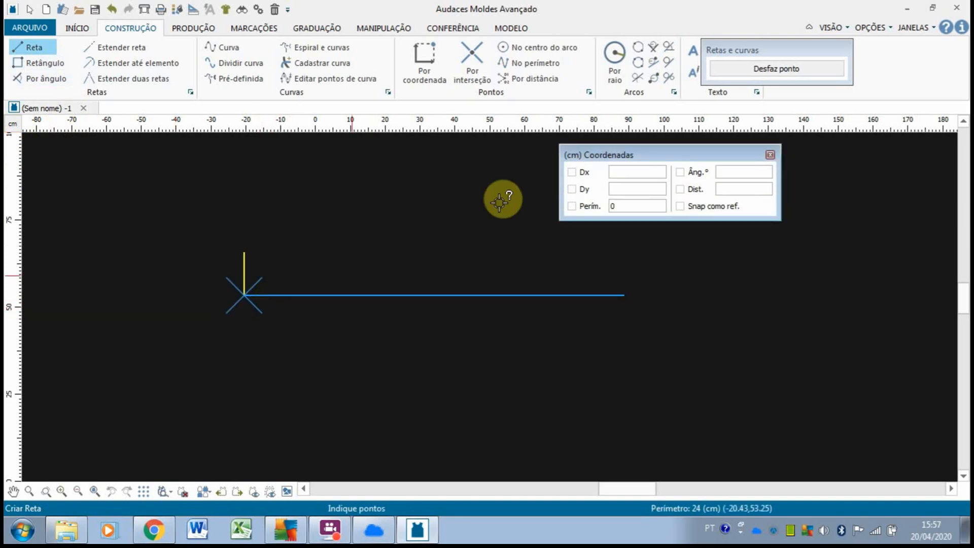
pyautogui.click(572, 207)
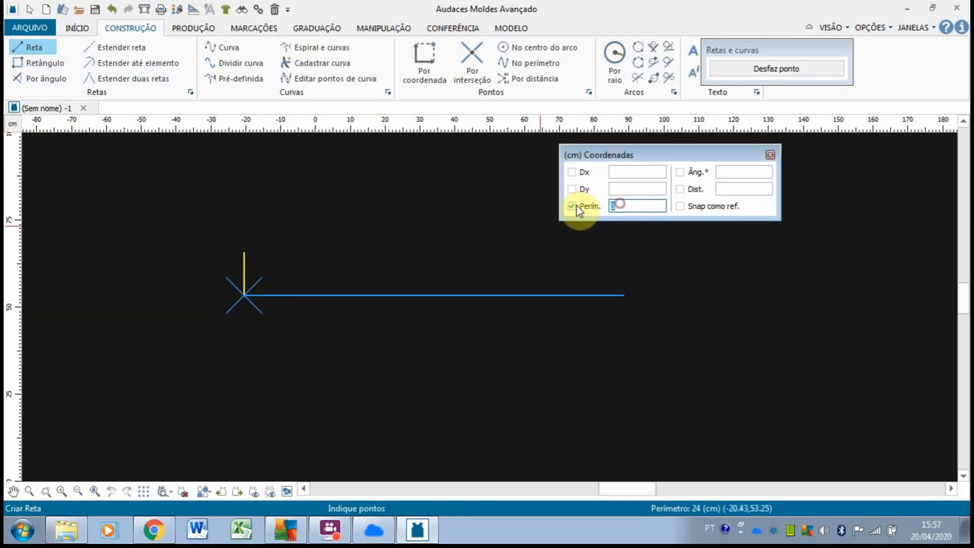
pyautogui.write('15.0')
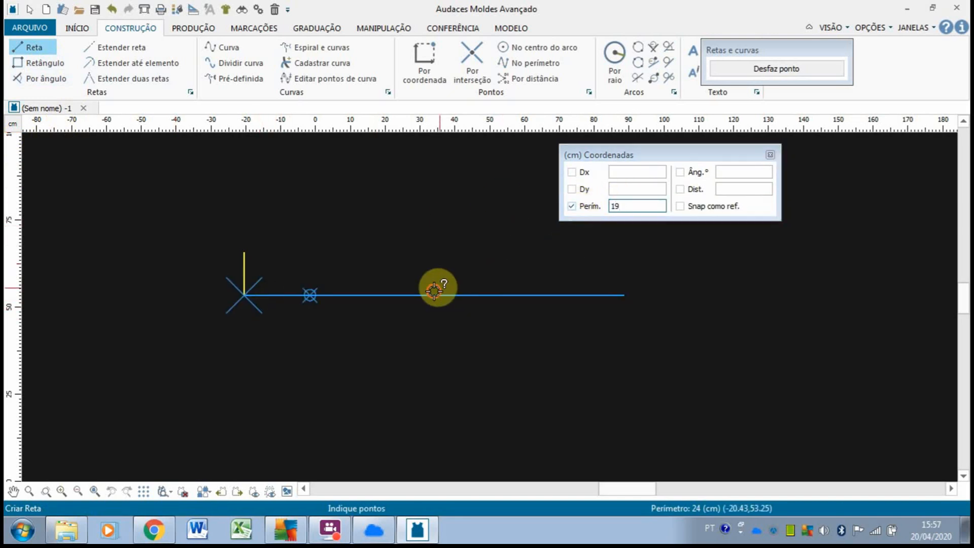
pyautogui.press('Return')
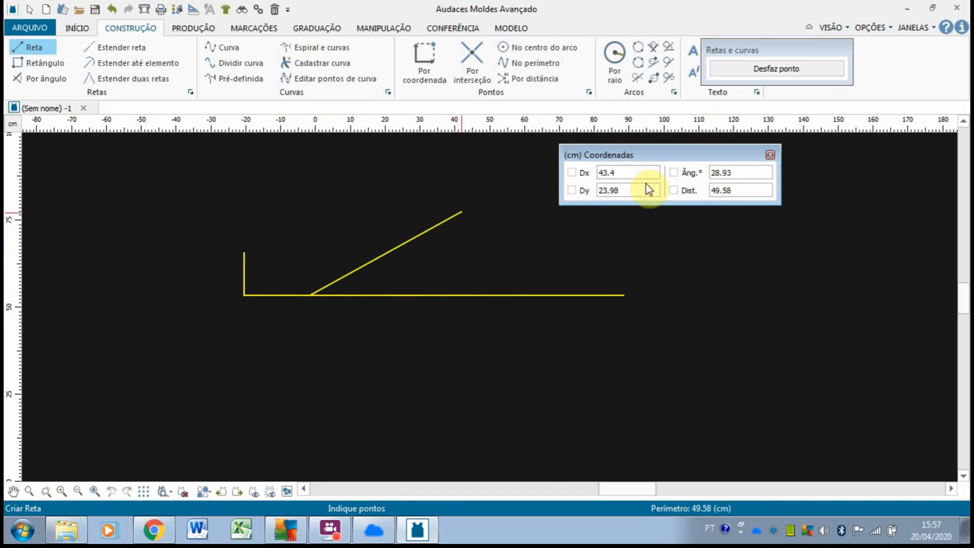
pyautogui.click(571, 191)
pyautogui.write('1')
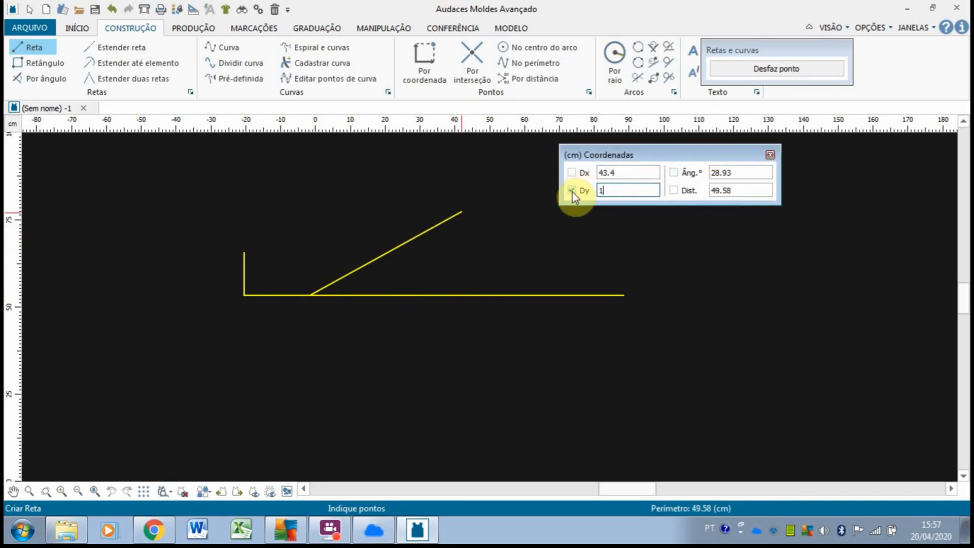
pyautogui.write('4')
pyautogui.moveTo(622, 171); pyautogui.dragTo(591, 170)
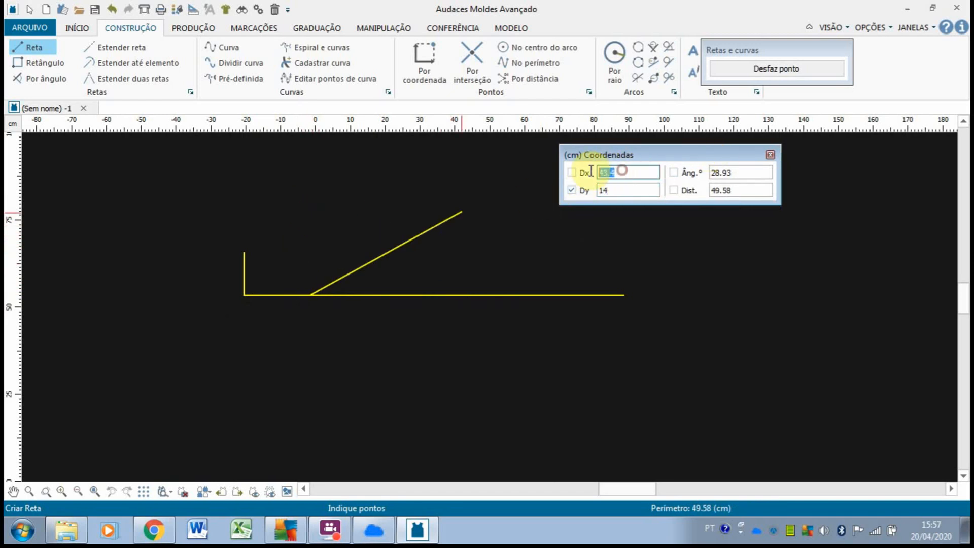
pyautogui.click(571, 172)
pyautogui.write('0')
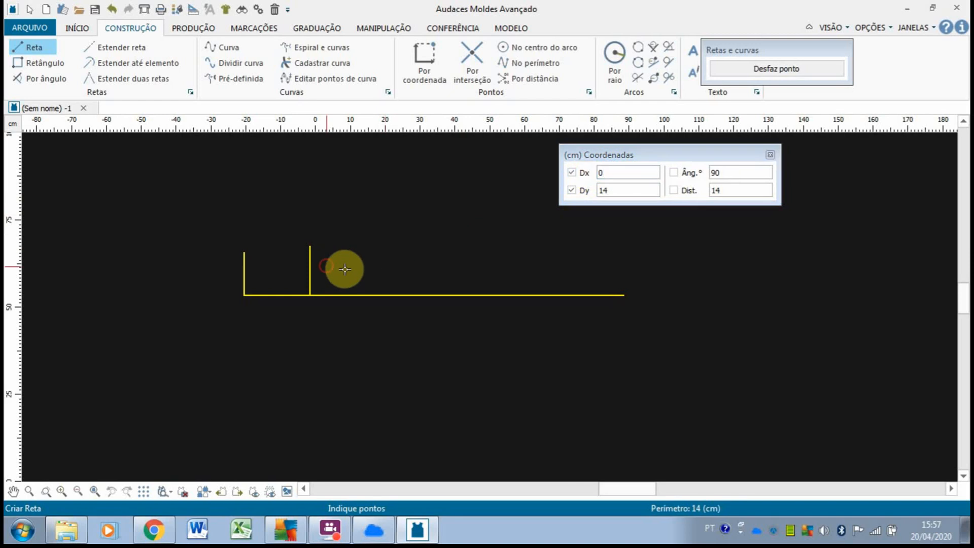
pyautogui.press('Return')
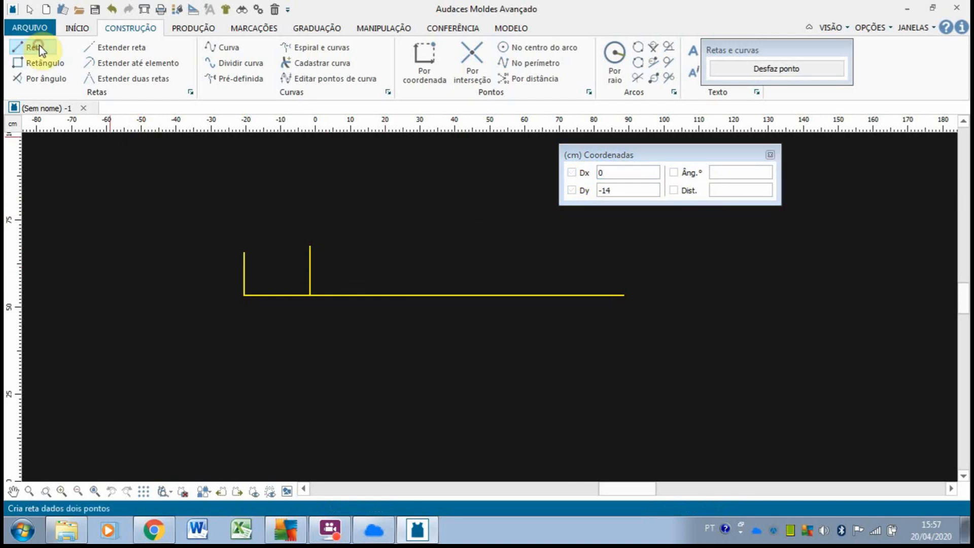
# - Draw a vertical line upward from the point 24 cm along the horizontal line from its left end, with Dx 0 and Dy 14 cm
pyautogui.click(271, 294)
pyautogui.click(572, 206)
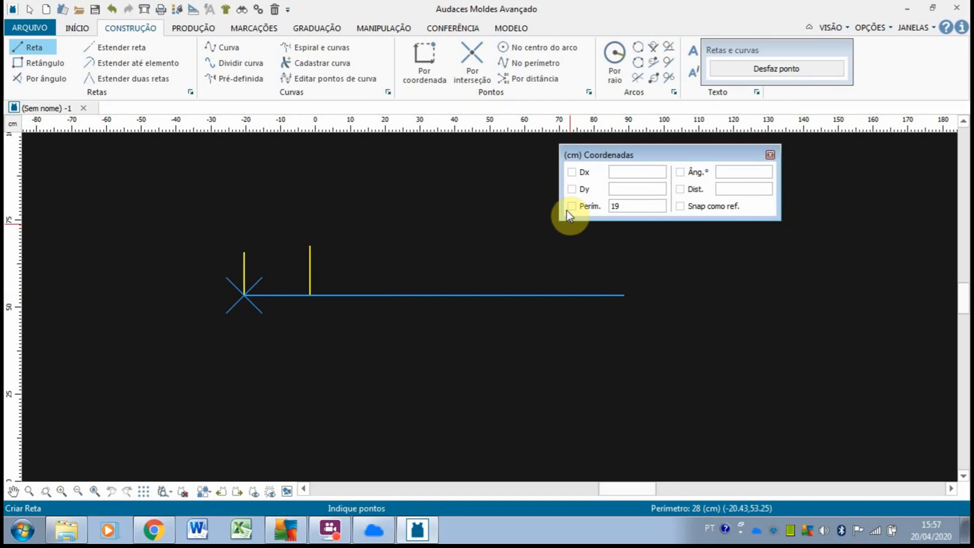
pyautogui.write('19')
pyautogui.moveTo(638, 202); pyautogui.dragTo(592, 202)
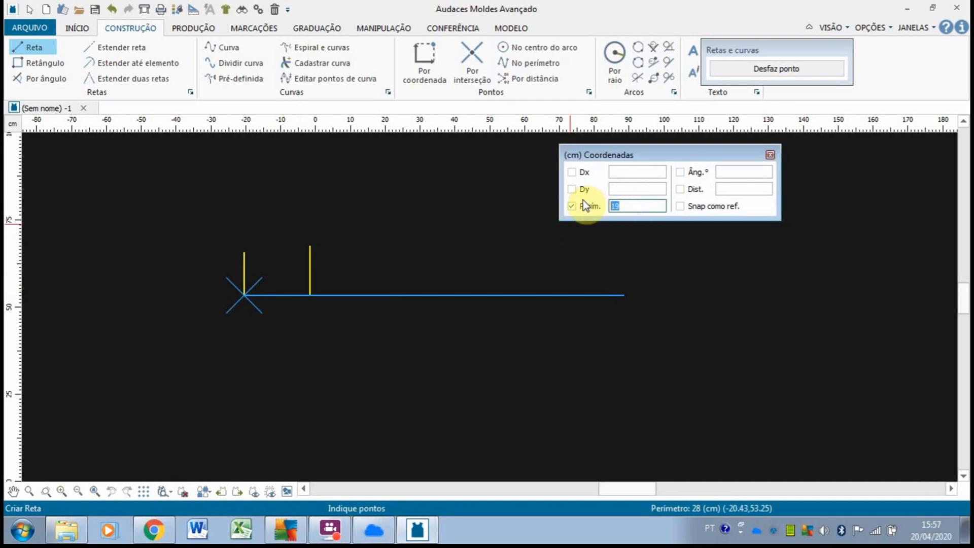
pyautogui.click(398, 319)
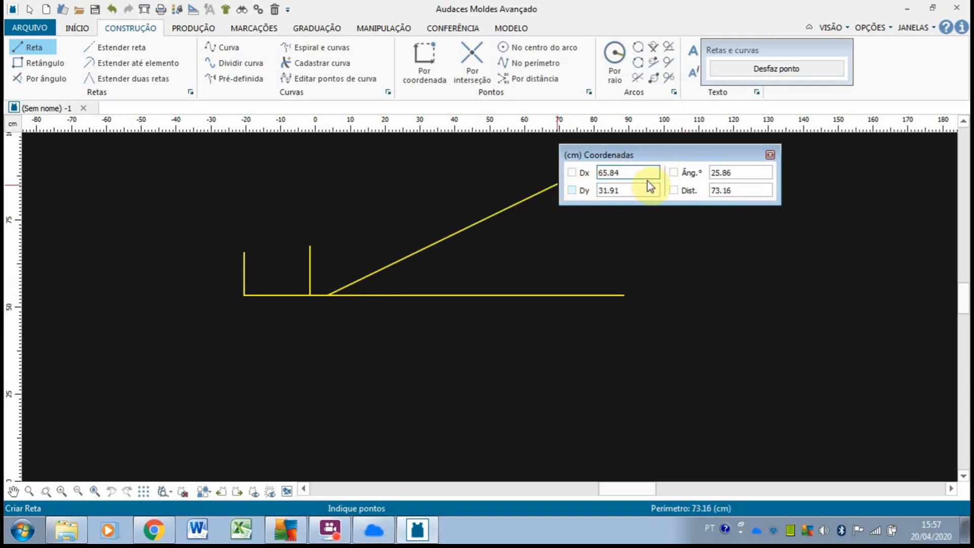
pyautogui.moveTo(635, 172); pyautogui.dragTo(585, 189)
pyautogui.write('014')
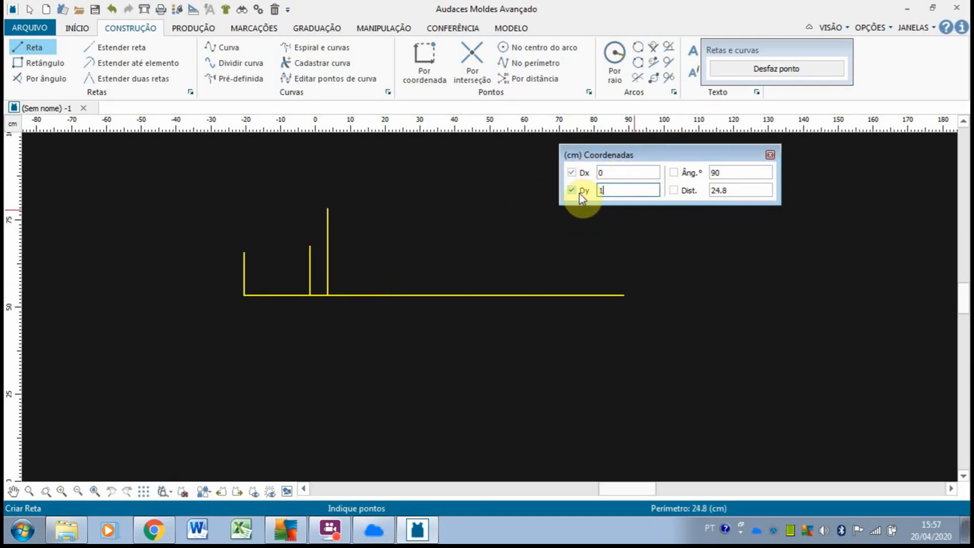
pyautogui.press('Return')
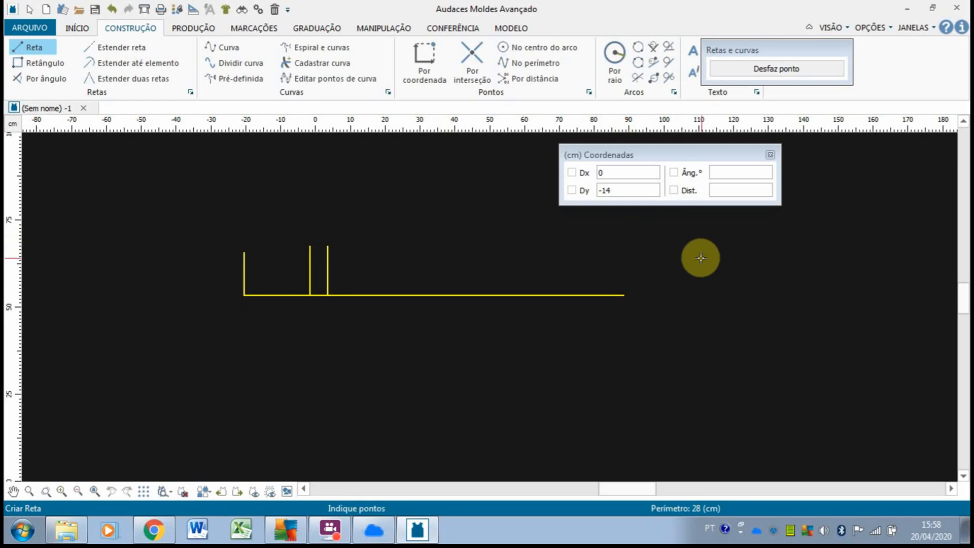
# - Draw a vertical line upward from the point 52 cm along the horizontal line from its right end, with Dx 0 and Dy 13 cm
pyautogui.scroll(1, 619, 295)
pyautogui.click(619, 295)
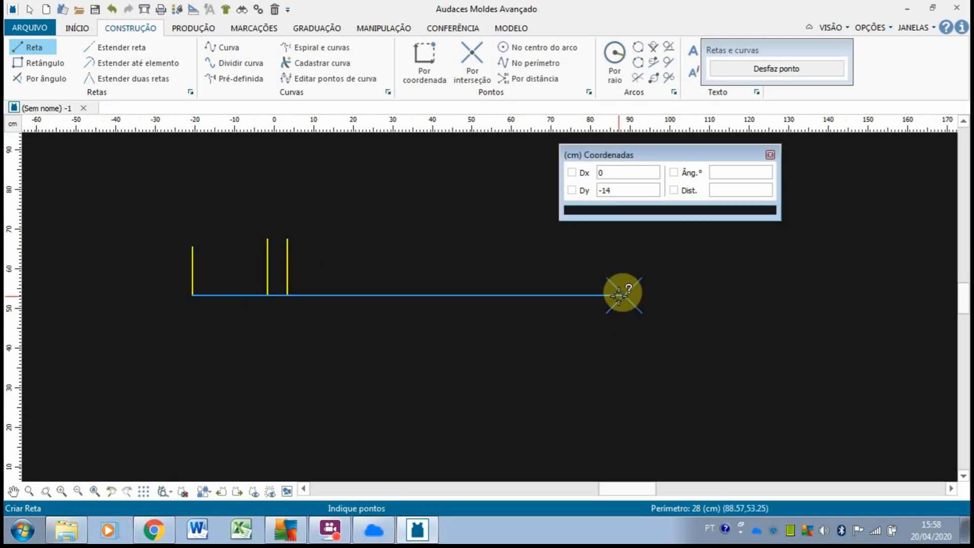
pyautogui.click(571, 206)
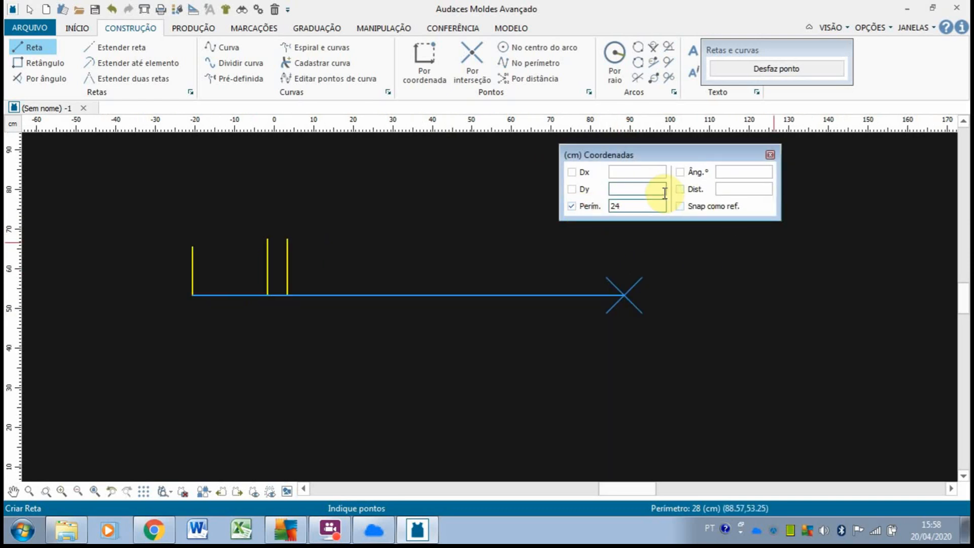
pyautogui.click(641, 205)
pyautogui.doubleClick(640, 205)
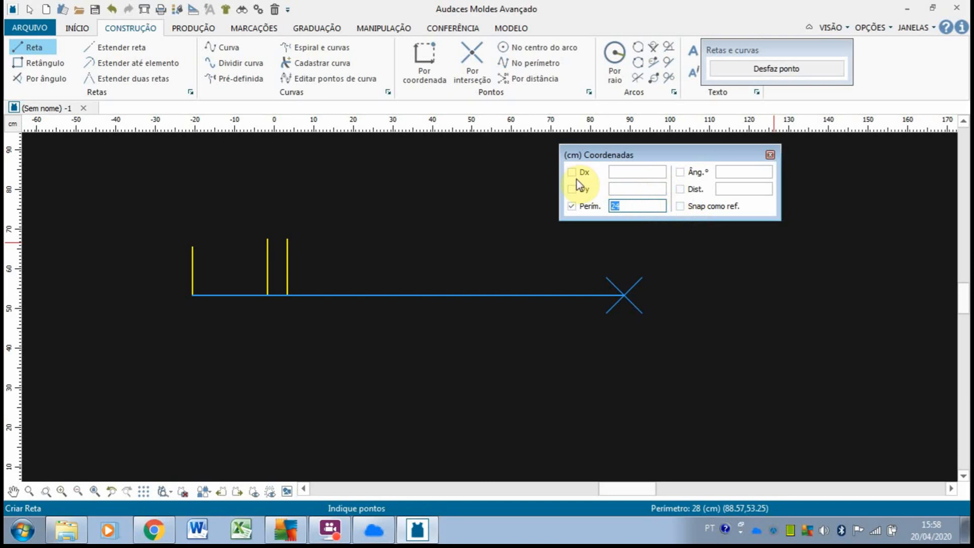
pyautogui.write('50')
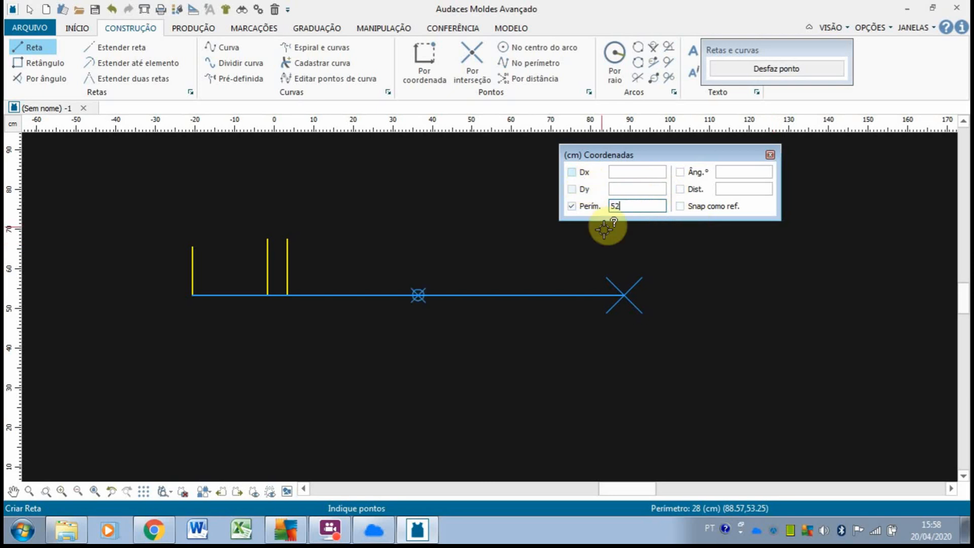
pyautogui.click(450, 256)
pyautogui.doubleClick(636, 194)
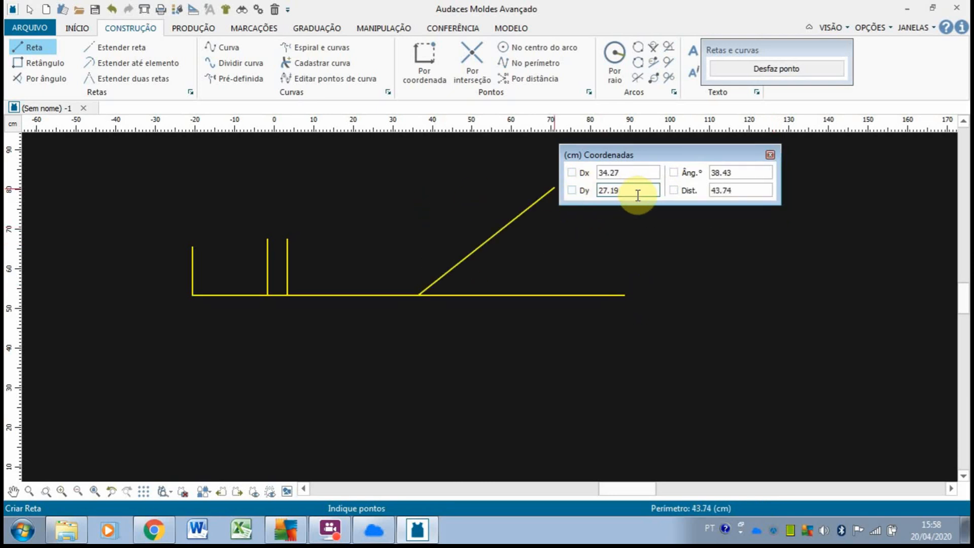
pyautogui.write('13')
pyautogui.doubleClick(628, 172)
pyautogui.write('0')
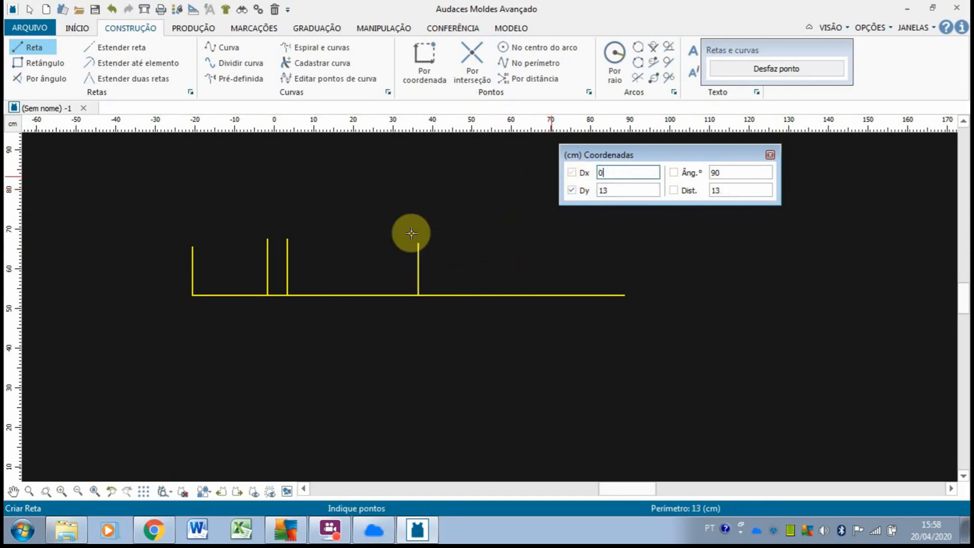
# - Try a vertical line at the horizontal line's right end with Dx 0 and Dy 15.5 cm, and delete it
pyautogui.click(623, 293)
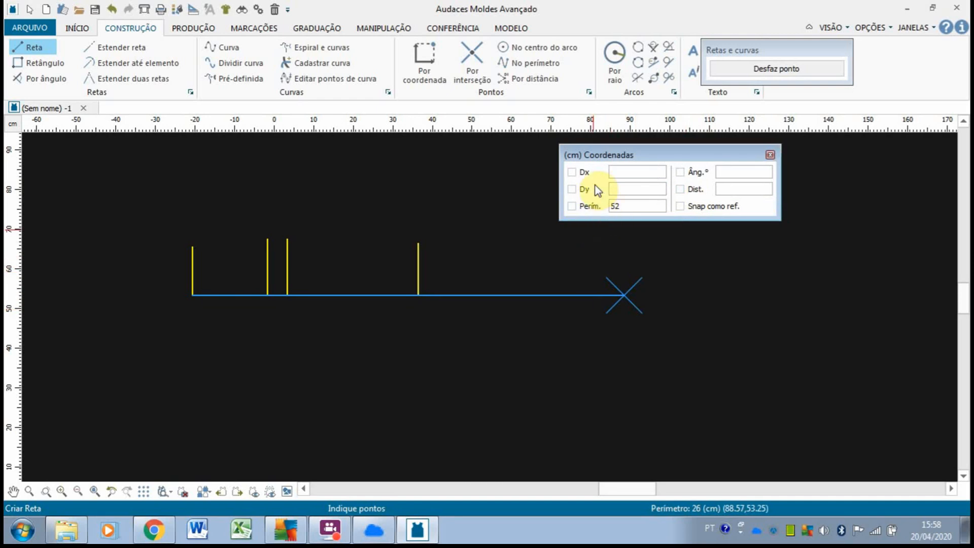
pyautogui.click(578, 190)
pyautogui.click(630, 193)
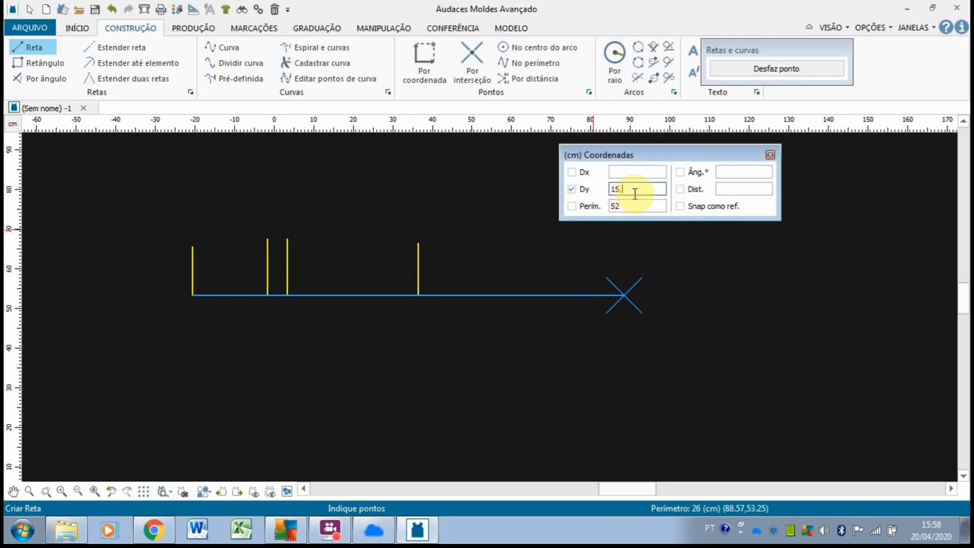
pyautogui.write('15.5')
pyautogui.click(575, 173)
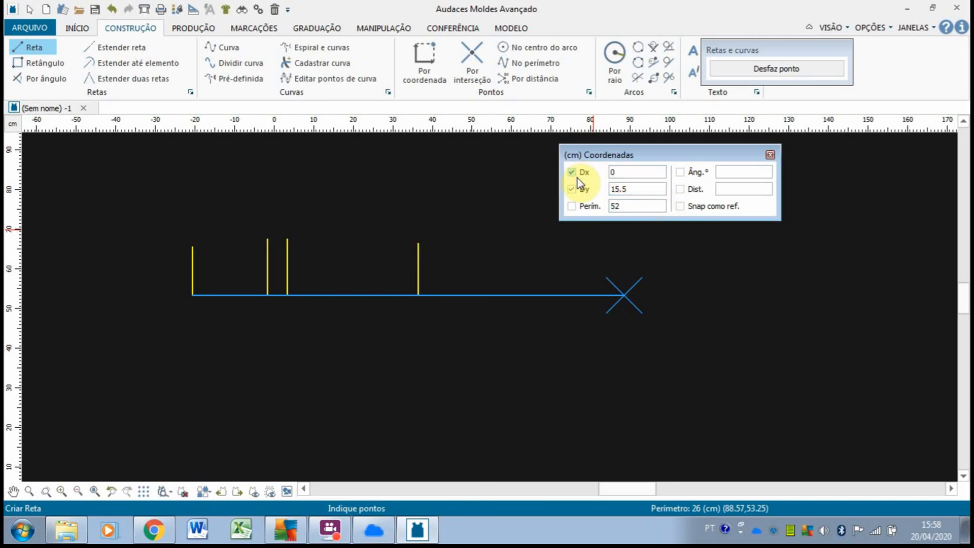
pyautogui.click(641, 275)
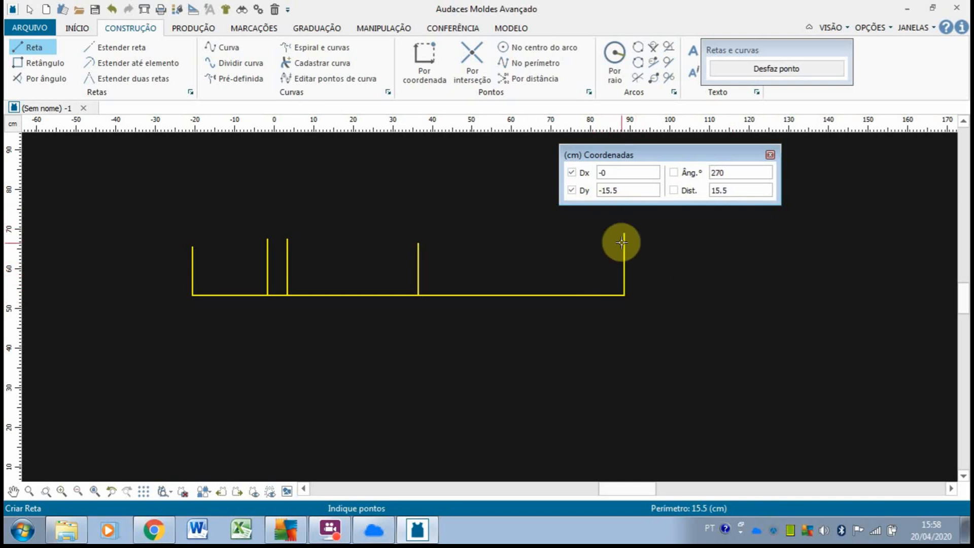
pyautogui.click(274, 10)
pyautogui.click(625, 257)
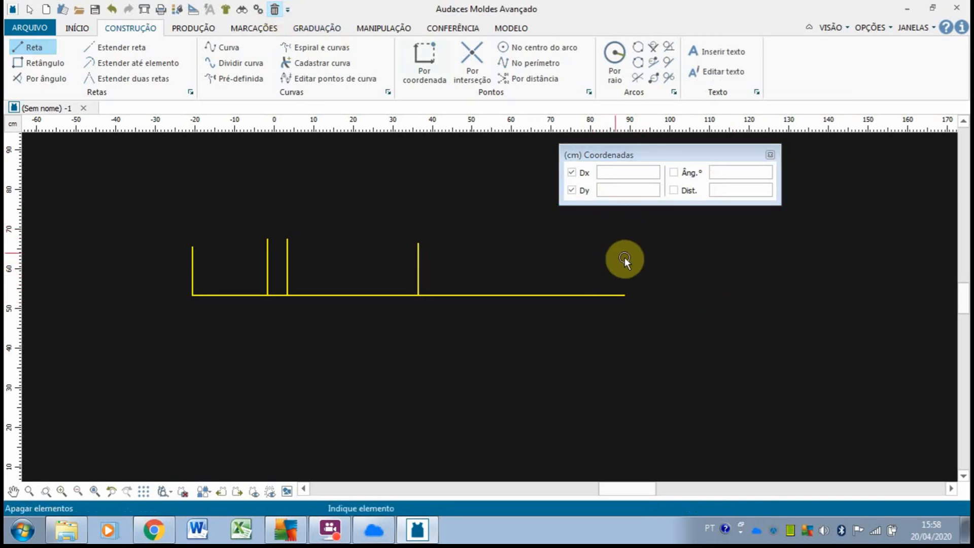
# - Draw a vertical line upward from the right end of the horizontal line with Dx 0 and Dy 11.5 cm
pyautogui.click(28, 44)
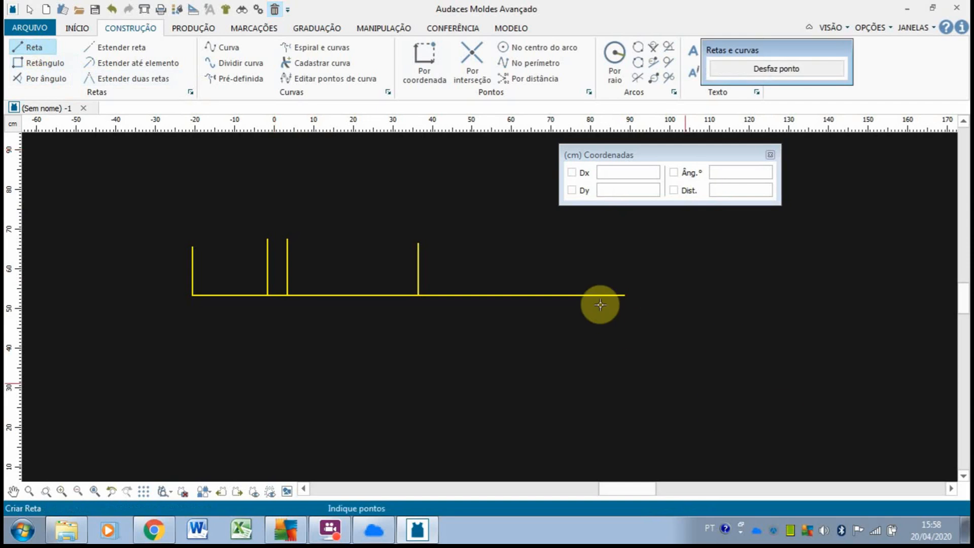
pyautogui.click(613, 295)
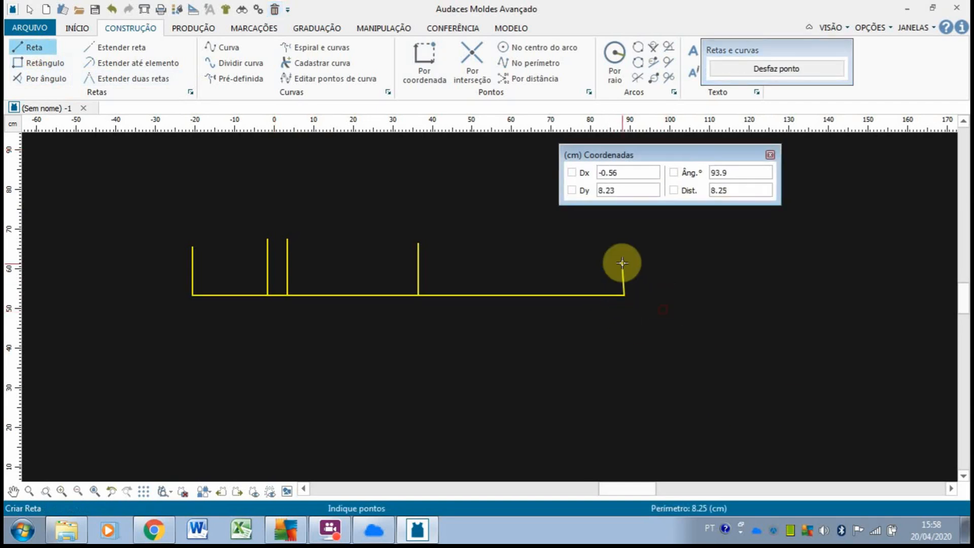
pyautogui.click(572, 190)
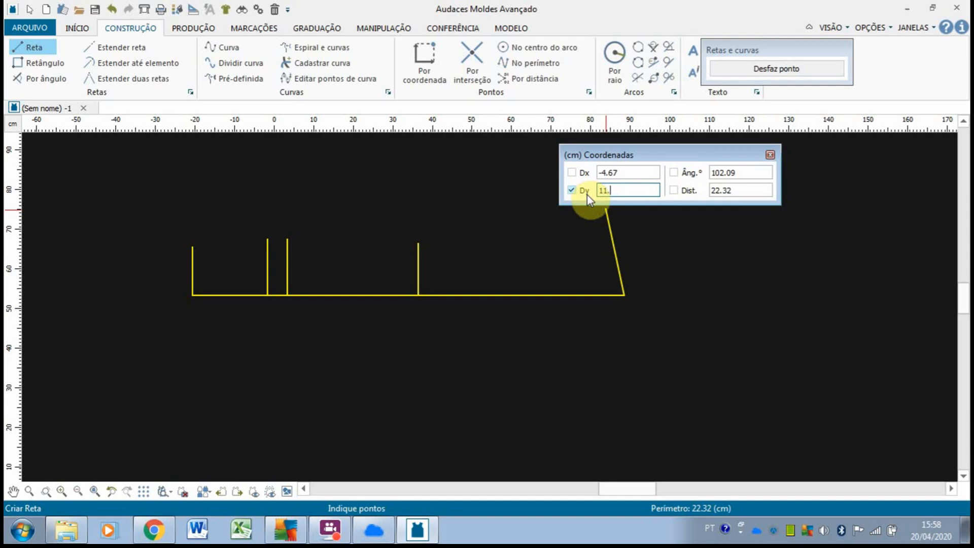
pyautogui.write('11.5')
pyautogui.click(625, 173)
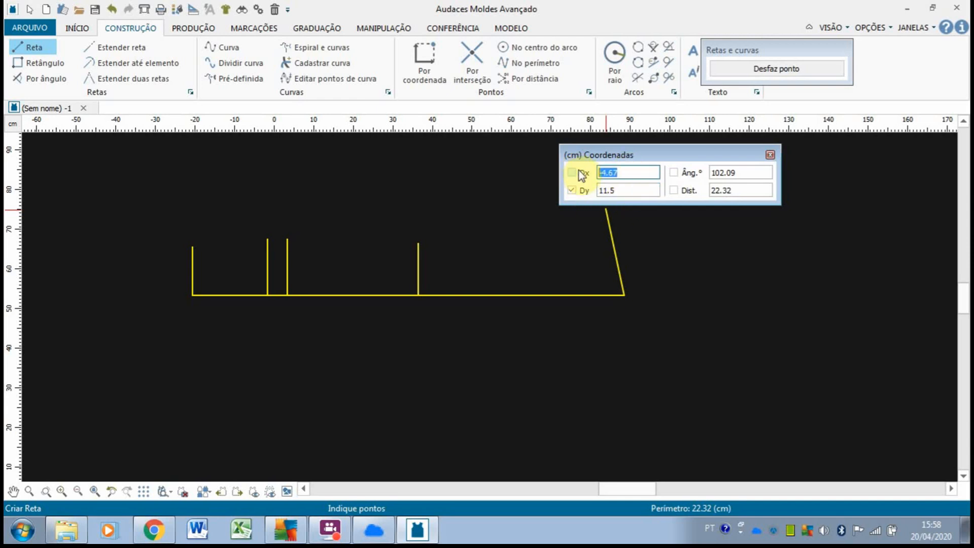
pyautogui.write('0')
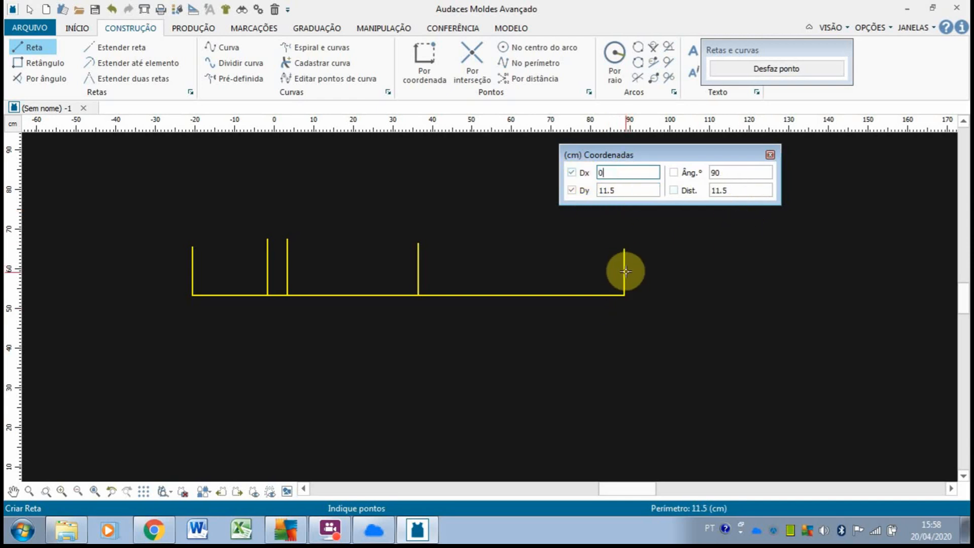
pyautogui.press('Return')
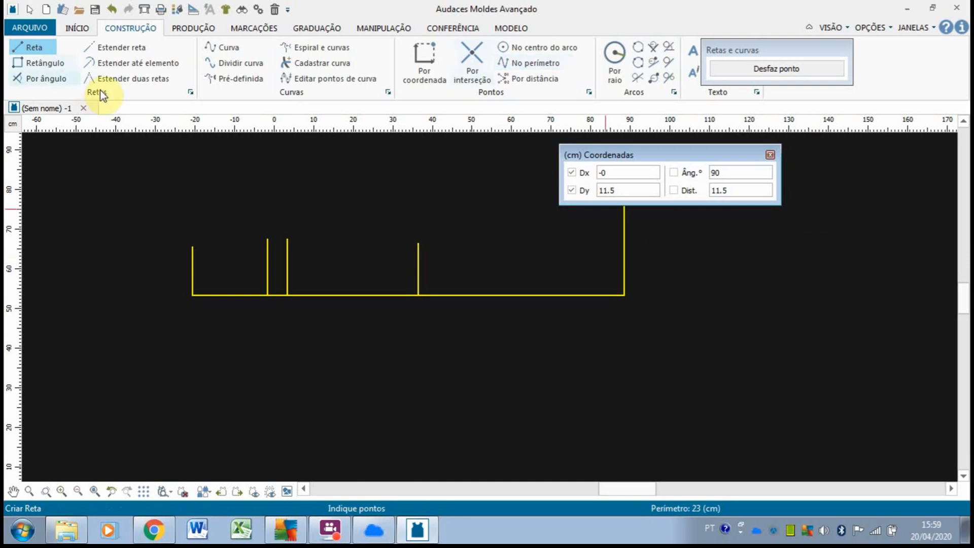
# - Extend the leftmost vertical line downward below the horizontal line by a distance of 10 cm
pyautogui.click(103, 47)
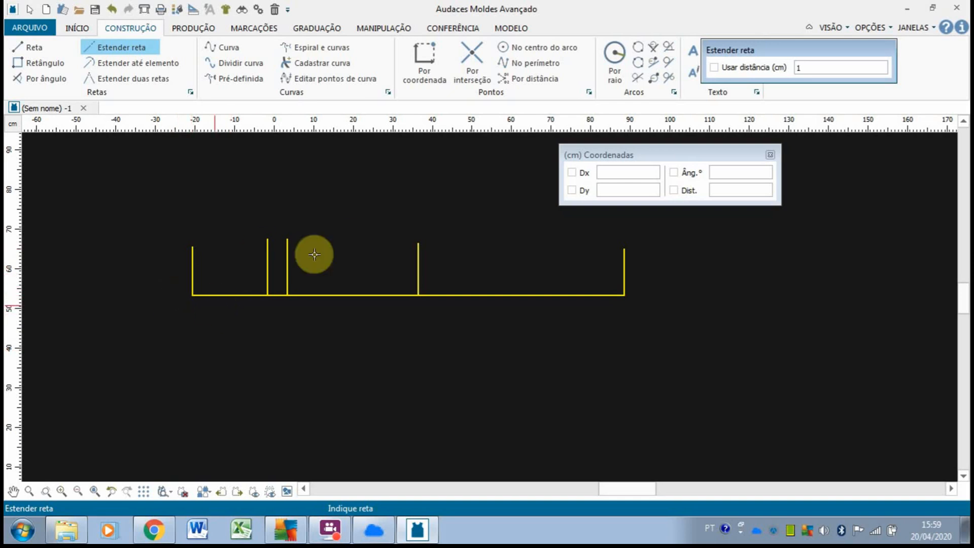
pyautogui.click(194, 276)
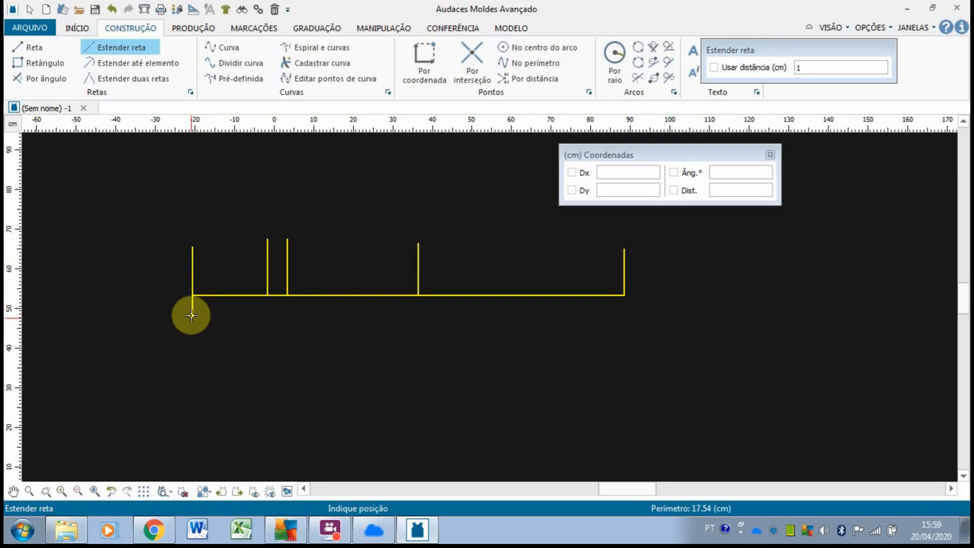
pyautogui.click(192, 477)
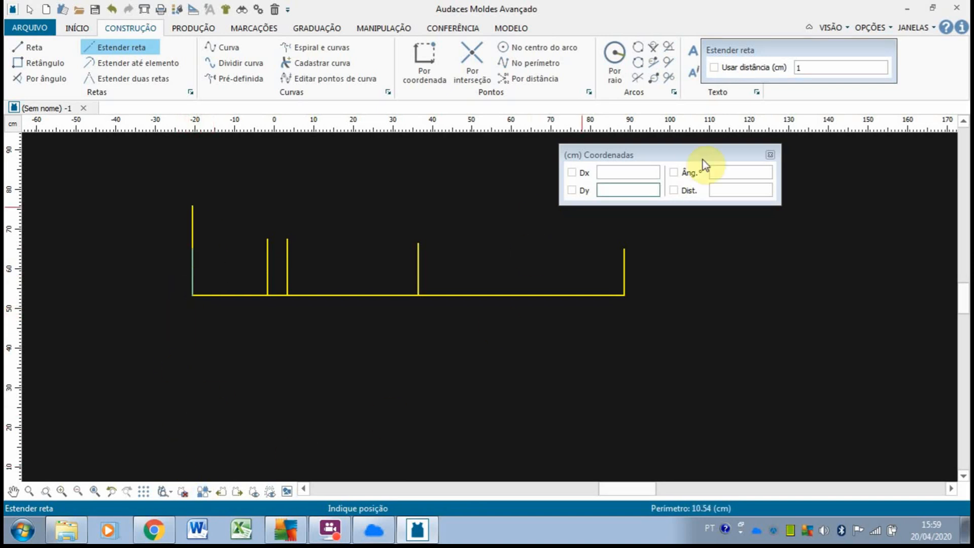
pyautogui.click(725, 71)
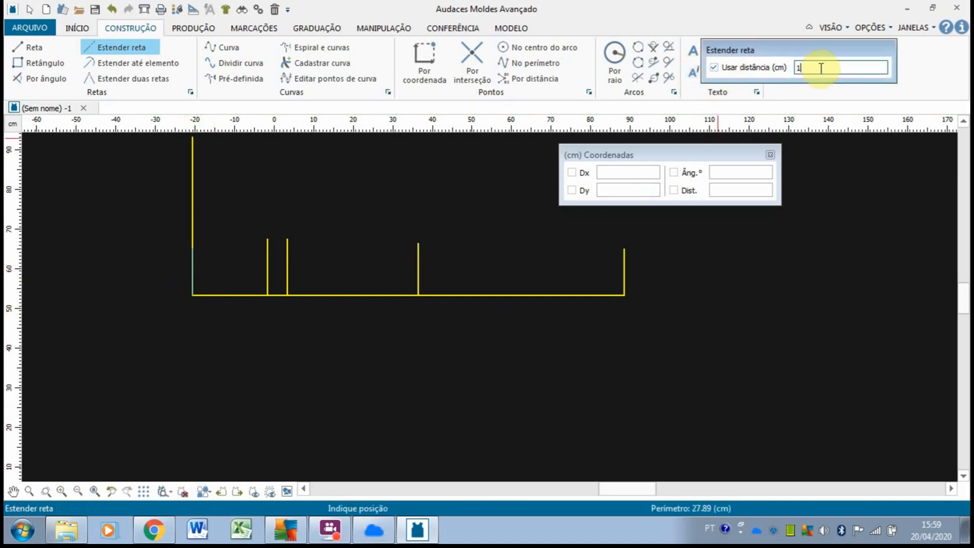
pyautogui.write('10')
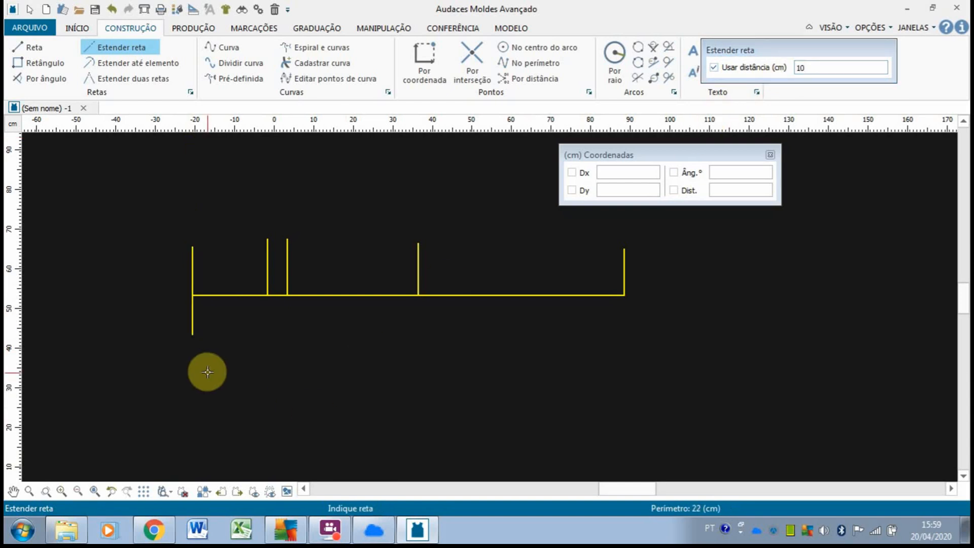
# - Try to extend the second vertical line from the left downward below the horizontal line by 12 cm
pyautogui.click(269, 276)
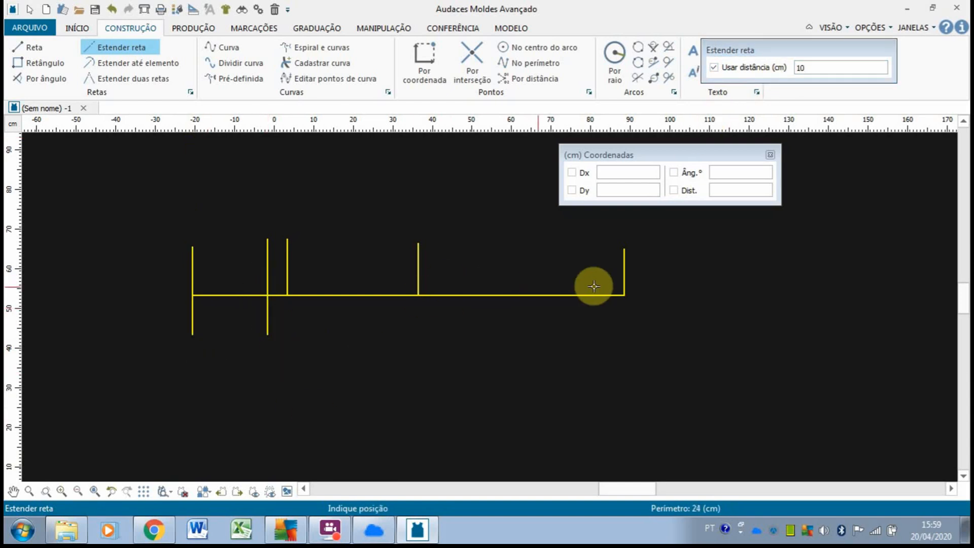
pyautogui.moveTo(813, 69); pyautogui.dragTo(795, 66)
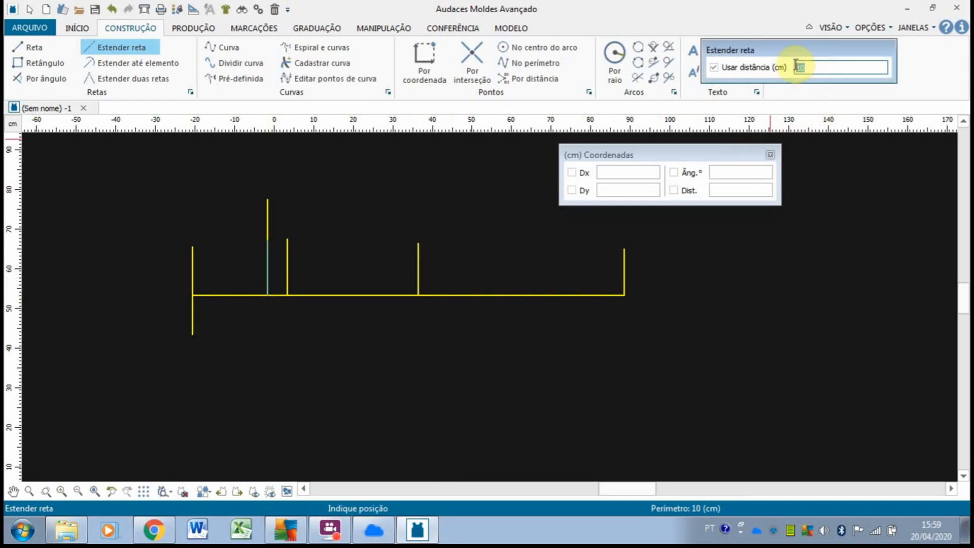
pyautogui.write('12')
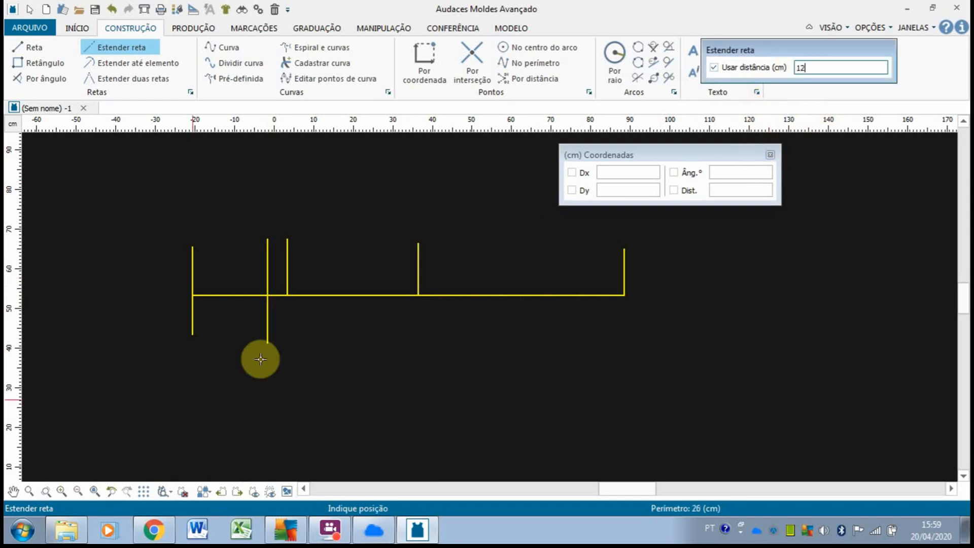
pyautogui.click(283, 356)
pyautogui.click(283, 357)
# - Try to extend the third vertical line from the left downward by 16 cm, and undo the last two extensions
pyautogui.click(287, 268)
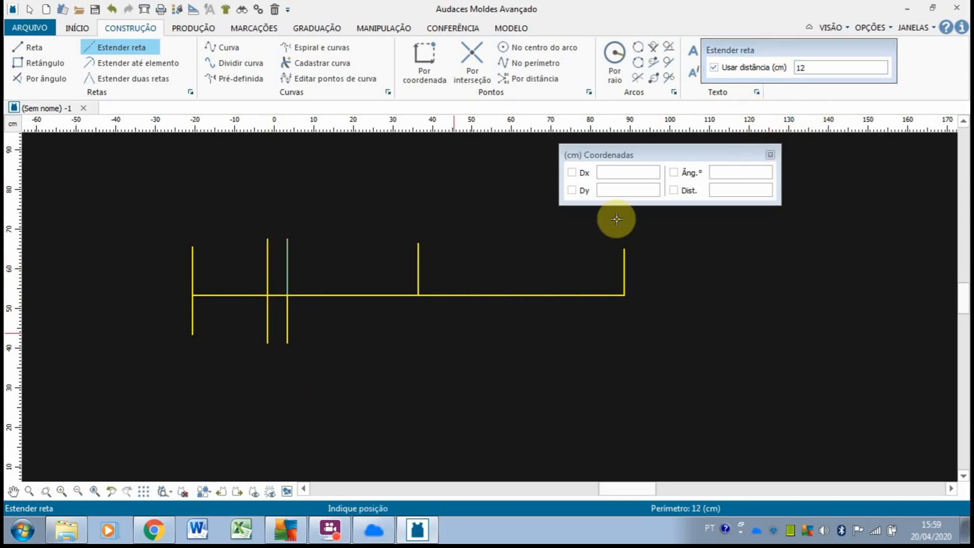
pyautogui.moveTo(839, 66); pyautogui.dragTo(776, 69)
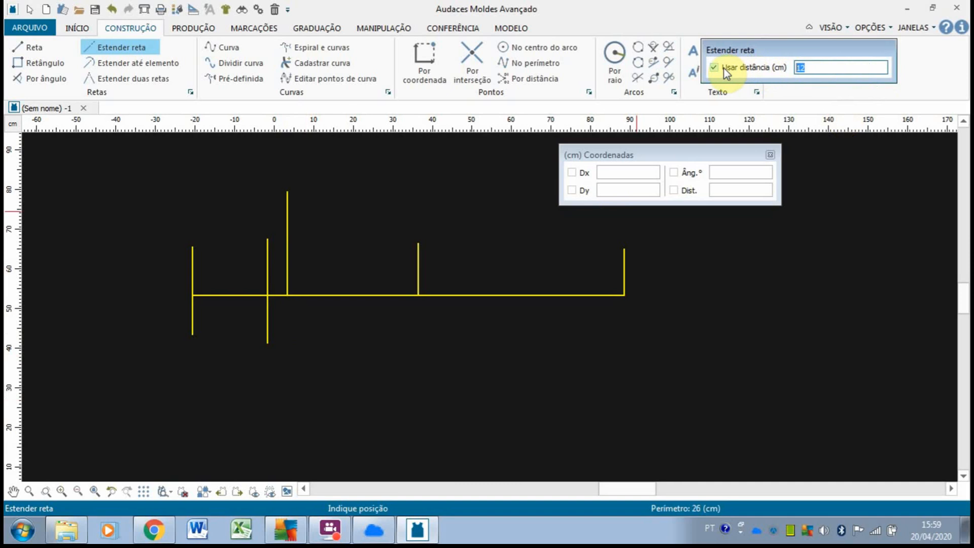
pyautogui.write('16')
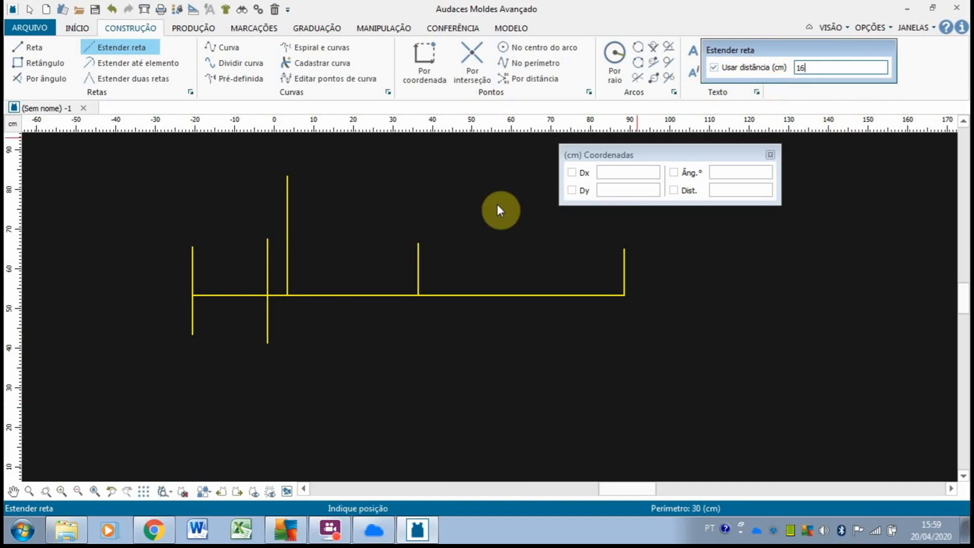
pyautogui.click(318, 329)
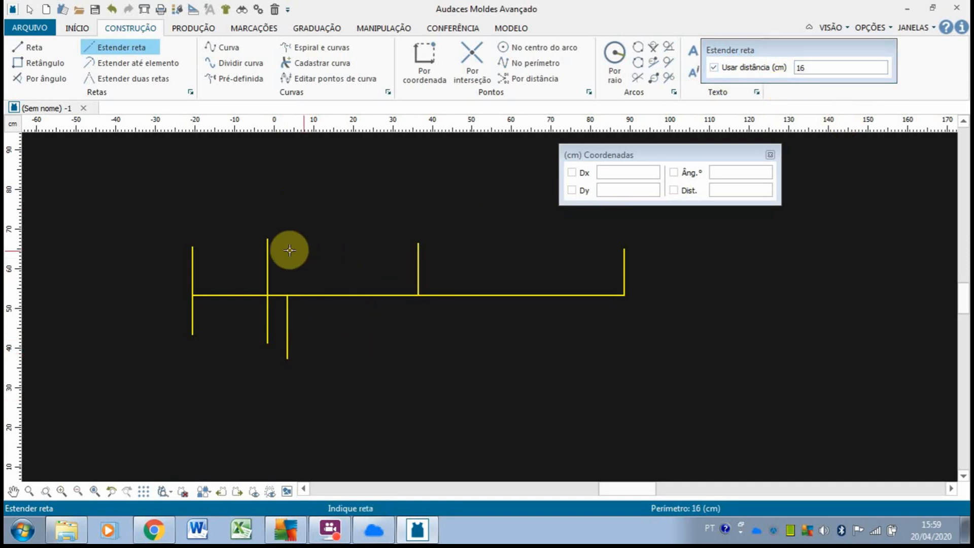
pyautogui.click(113, 9)
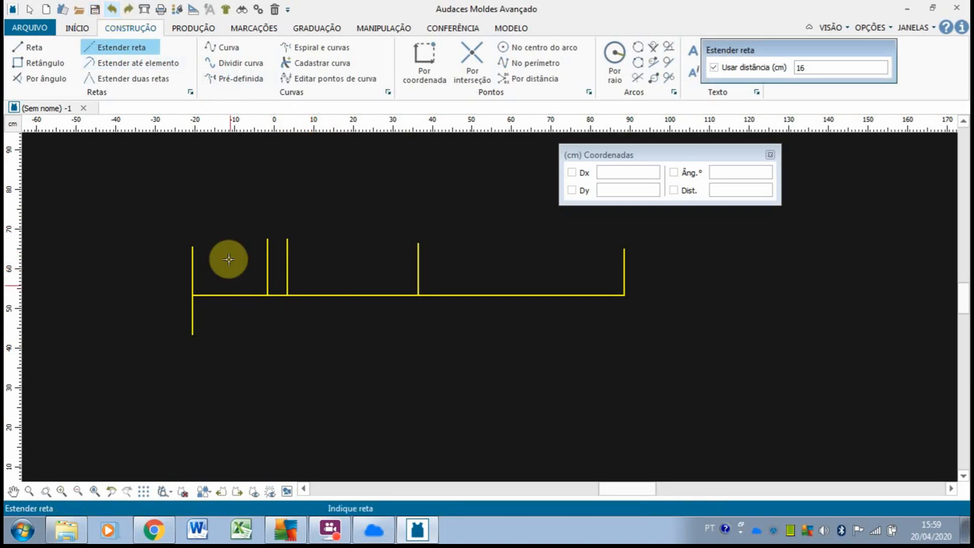
# - Redo the 12 cm downward extension of the second vertical line from the left and extend the third one downward by 16 cm
pyautogui.click(128, 10)
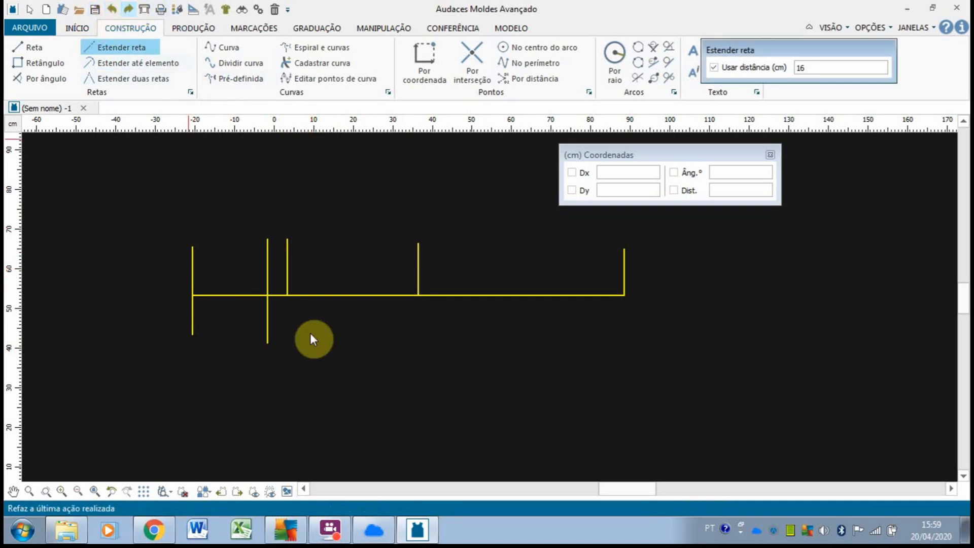
pyautogui.click(287, 279)
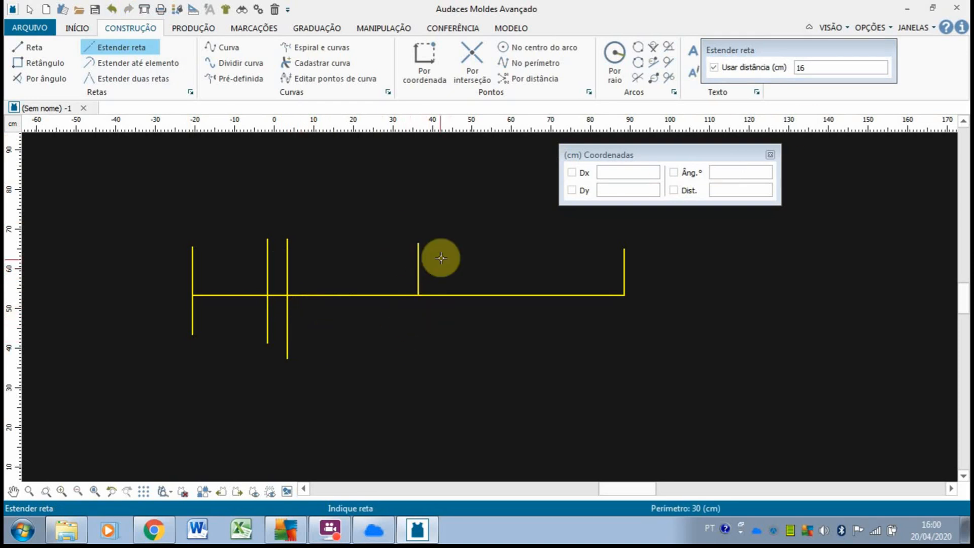
# - Extend the fourth vertical line from the left downward below the horizontal line by 13 cm
pyautogui.moveTo(820, 66); pyautogui.dragTo(740, 67)
pyautogui.write('1')
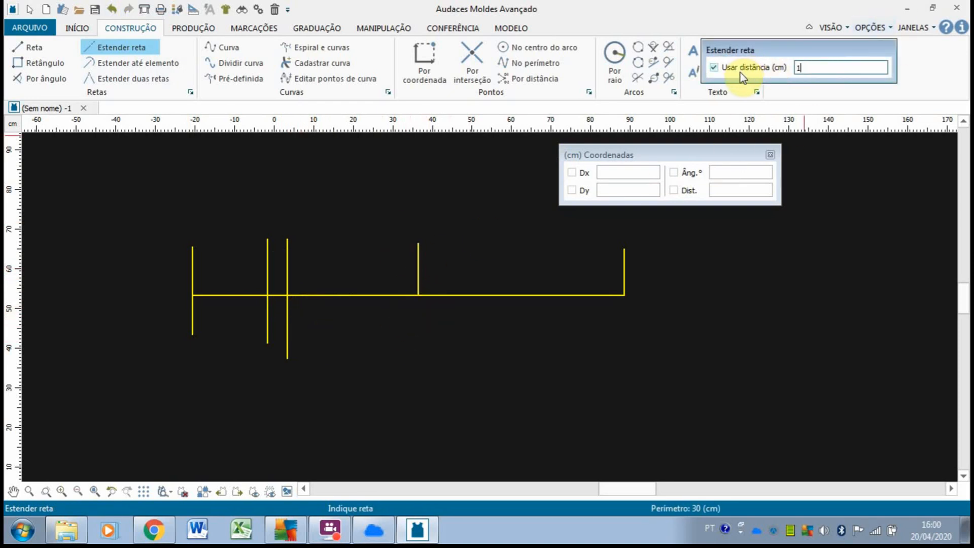
pyautogui.write('3')
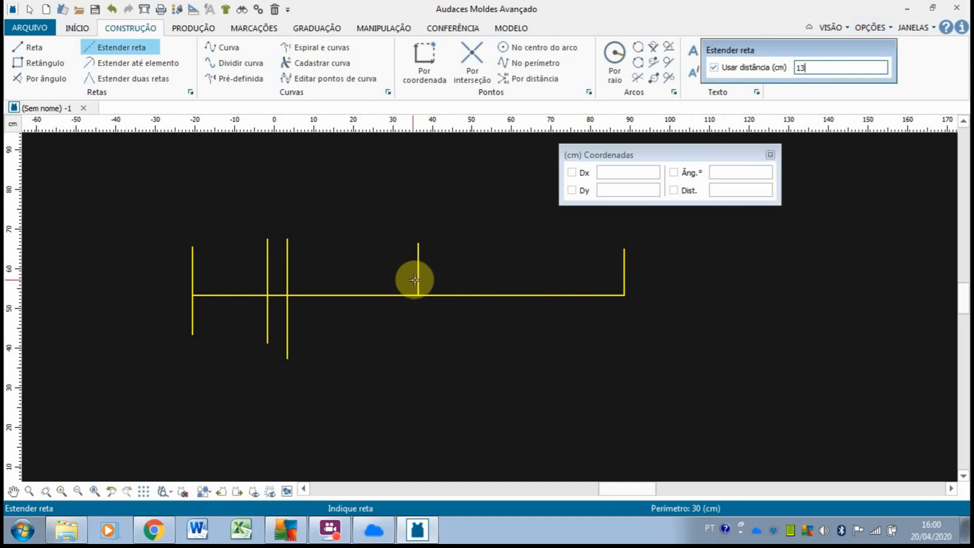
pyautogui.click(417, 301)
pyautogui.click(429, 338)
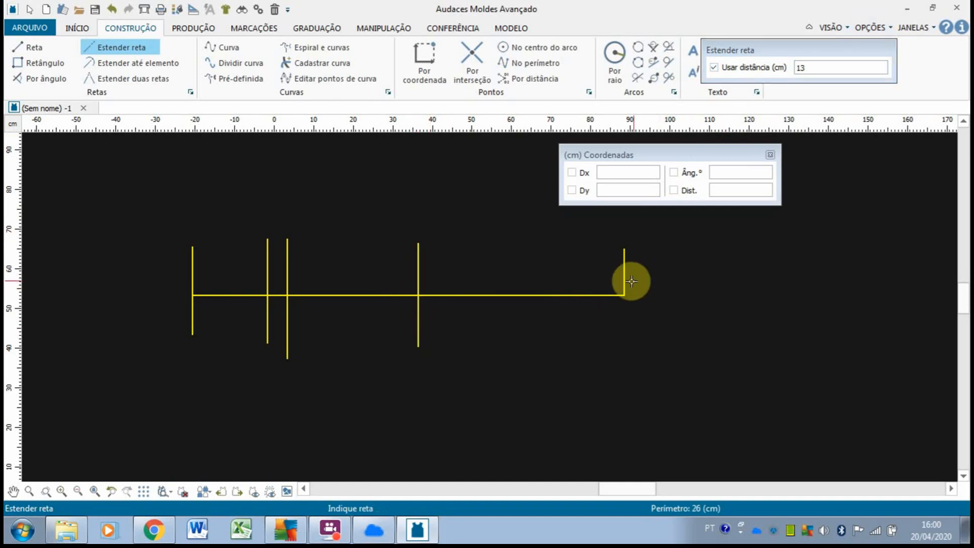
# - Extend the rightmost vertical line downward below the horizontal line by 11.5 cm
pyautogui.click(802, 67)
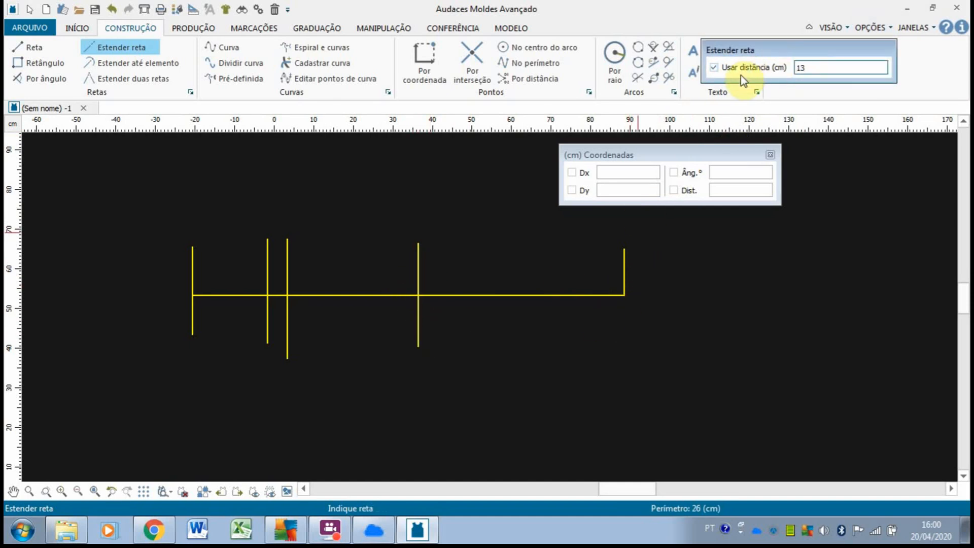
pyautogui.write('11.5')
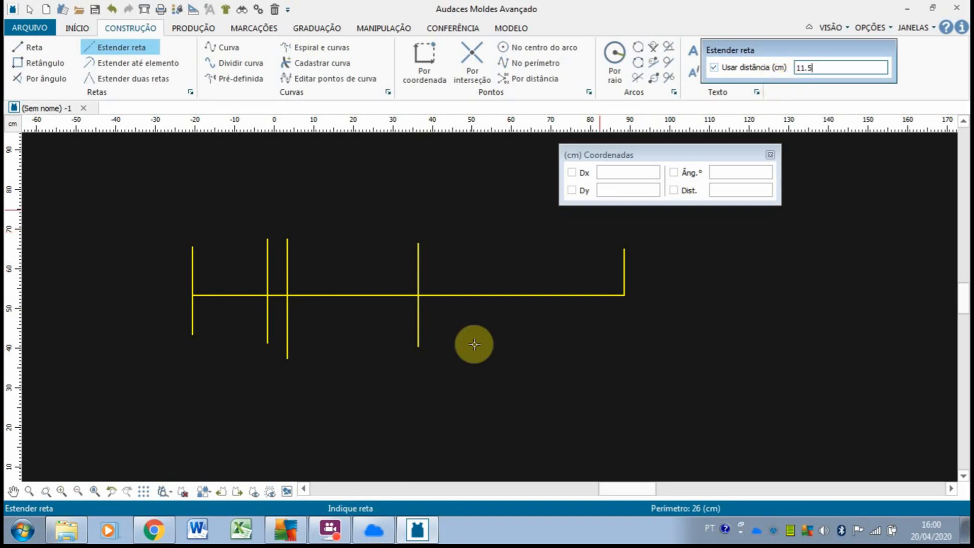
pyautogui.click(623, 284)
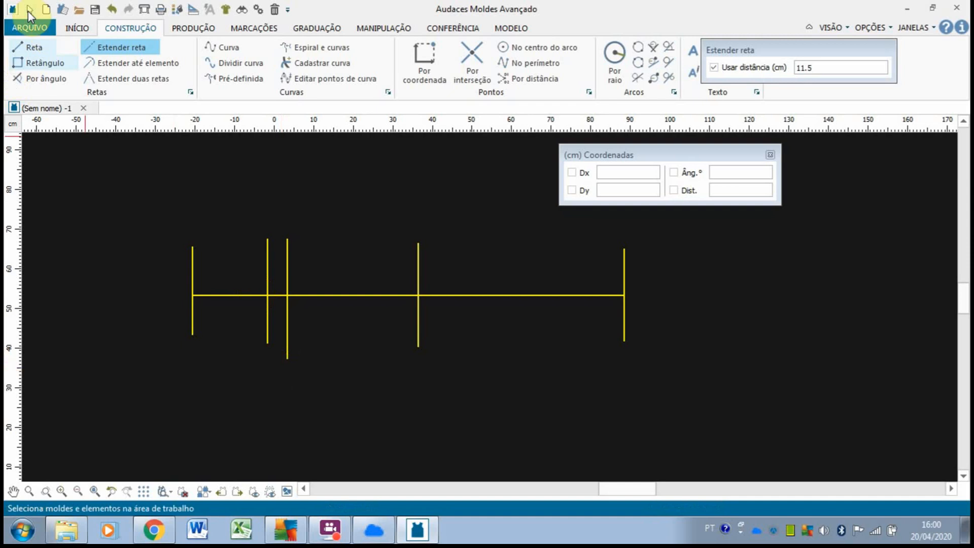
# - Draw a straight line joining the upper ends of the fourth and the rightmost vertical lines
pyautogui.click(25, 47)
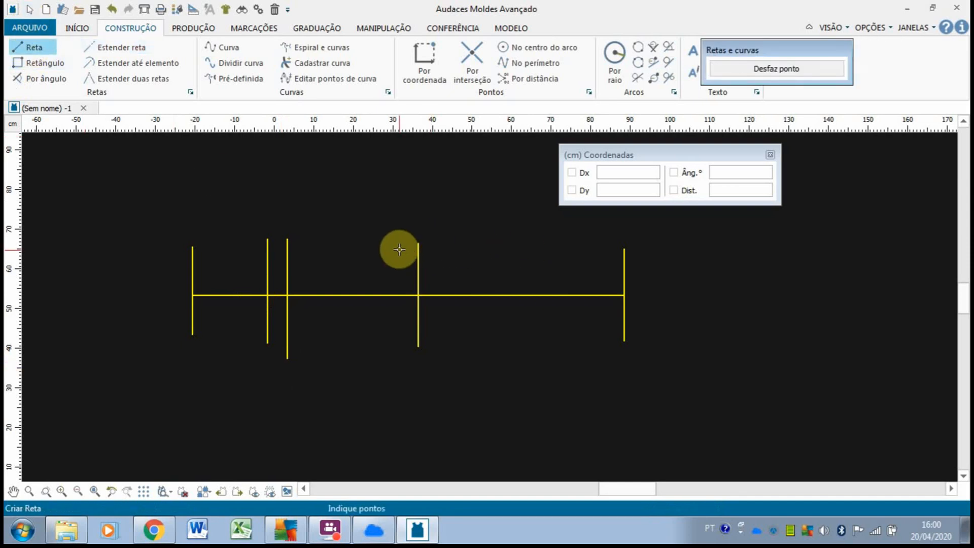
pyautogui.click(418, 244)
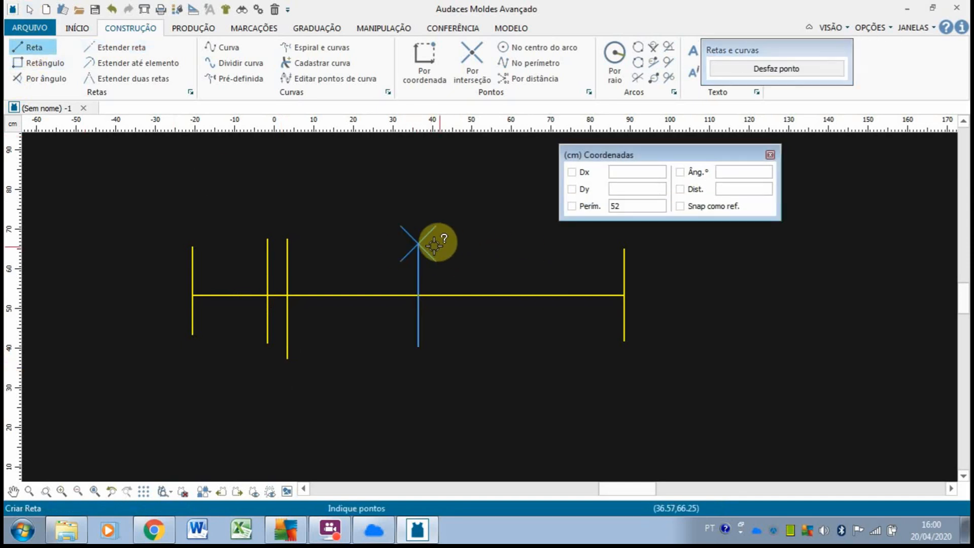
pyautogui.click(624, 252)
pyautogui.click(643, 269)
pyautogui.rightClick(645, 270)
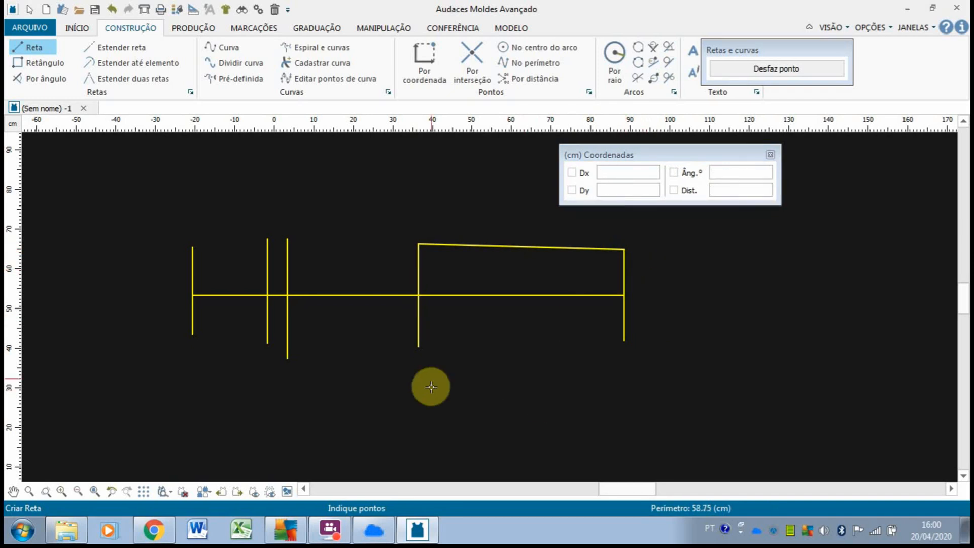
# - Draw a straight line joining the lower ends of the fourth and the rightmost vertical lines
pyautogui.click(418, 346)
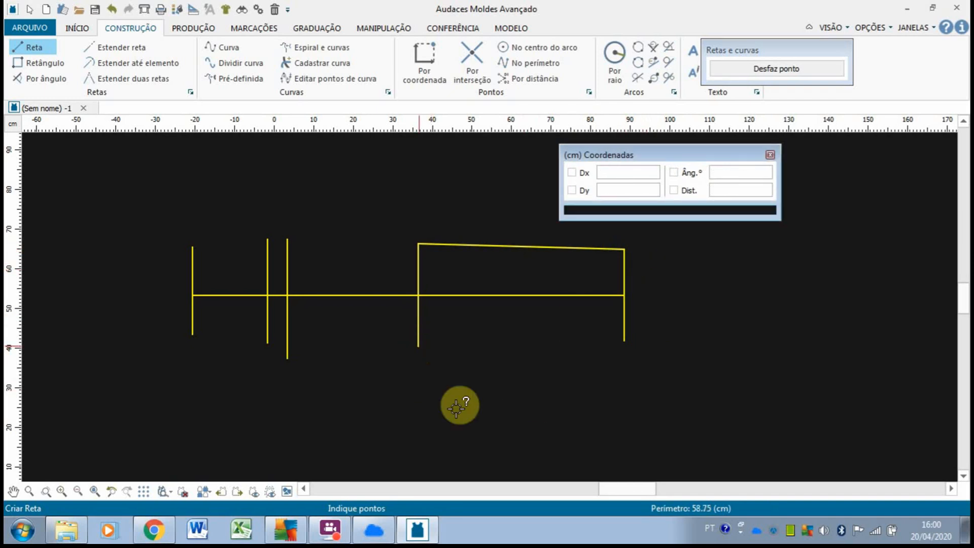
pyautogui.click(436, 349)
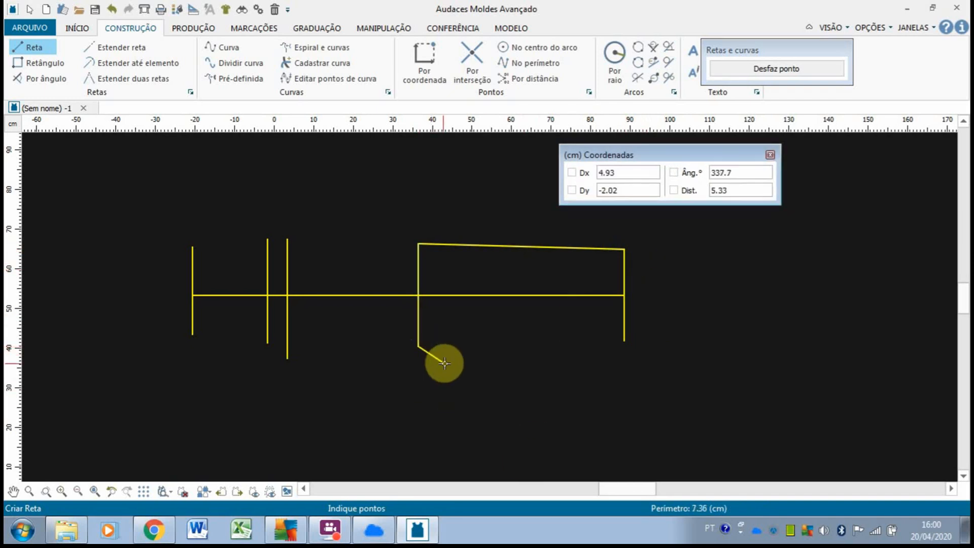
pyautogui.click(622, 339)
pyautogui.click(617, 414)
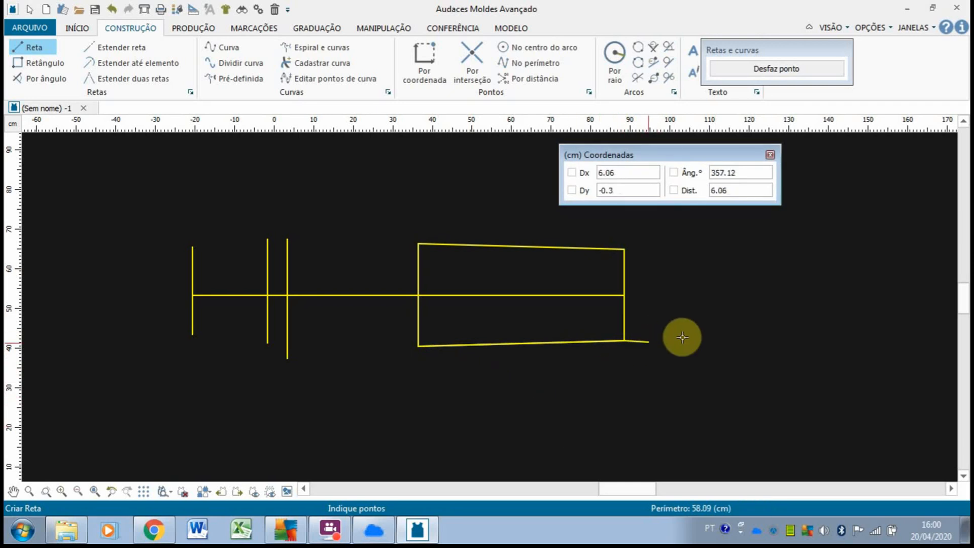
pyautogui.rightClick(673, 339)
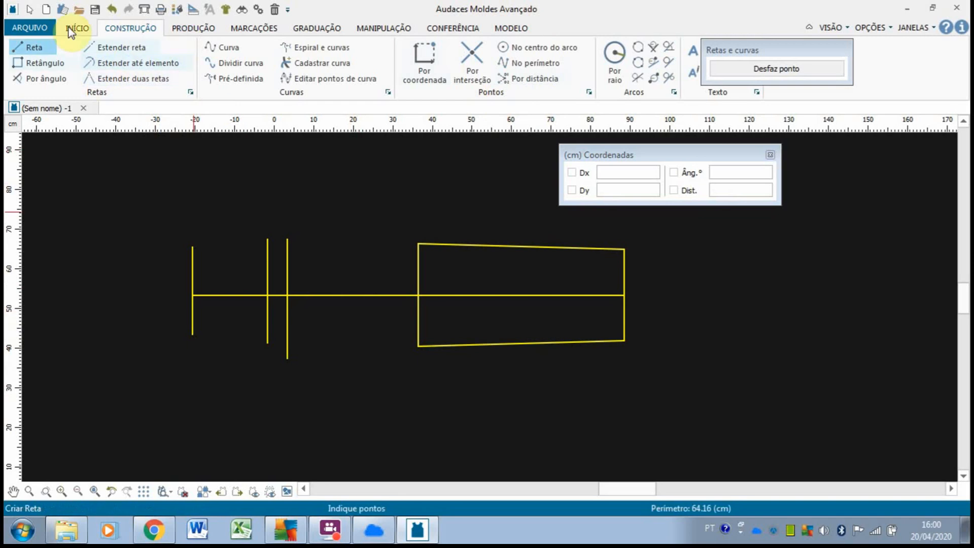
# - Draw a straight line joining the lower ends of the leftmost and the second vertical lines
pyautogui.click(44, 48)
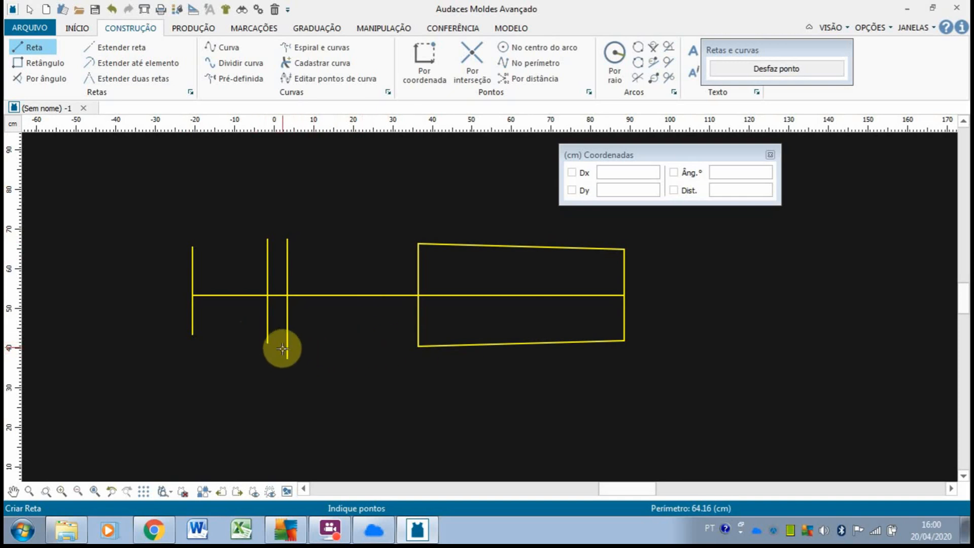
pyautogui.click(194, 340)
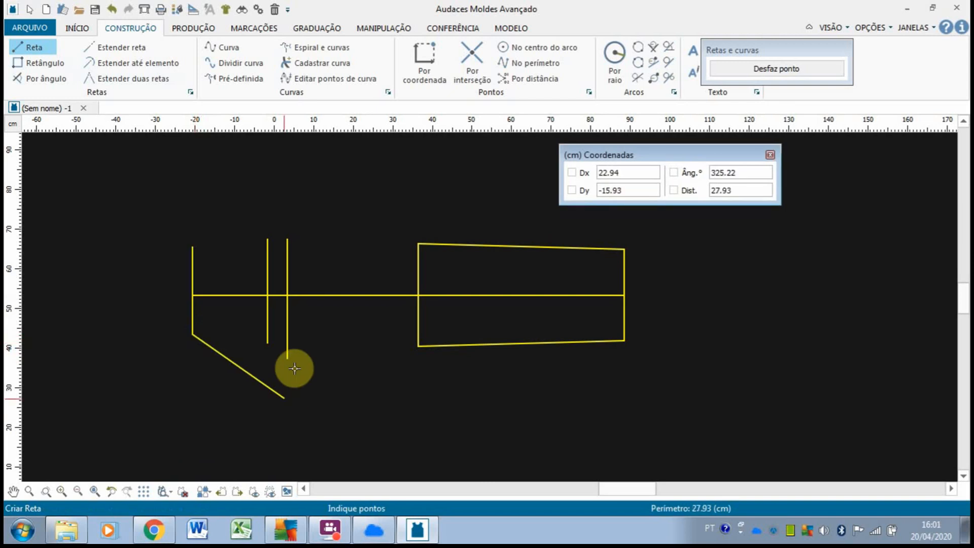
pyautogui.click(267, 342)
pyautogui.scroll(1, 266, 343)
pyautogui.rightClick(281, 396)
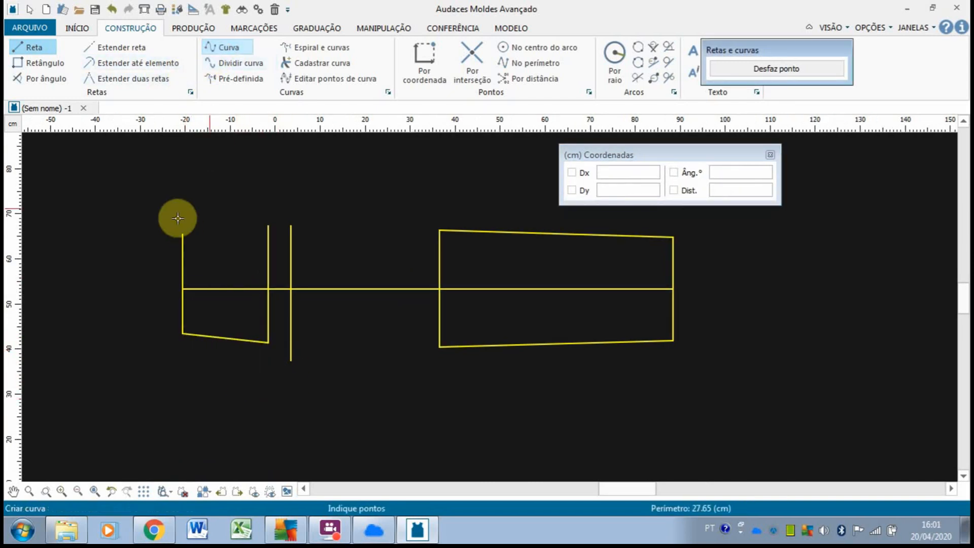
# - Draw a curve through the upper ends of the first four vertical lines, from the leftmost to the fourth
pyautogui.scroll(-1, 183, 233)
pyautogui.click(182, 237)
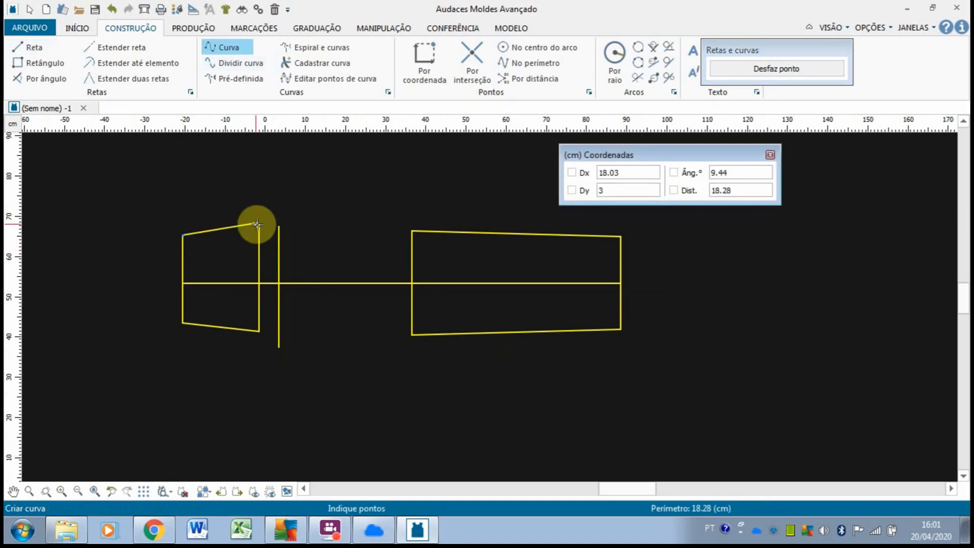
pyautogui.click(259, 226)
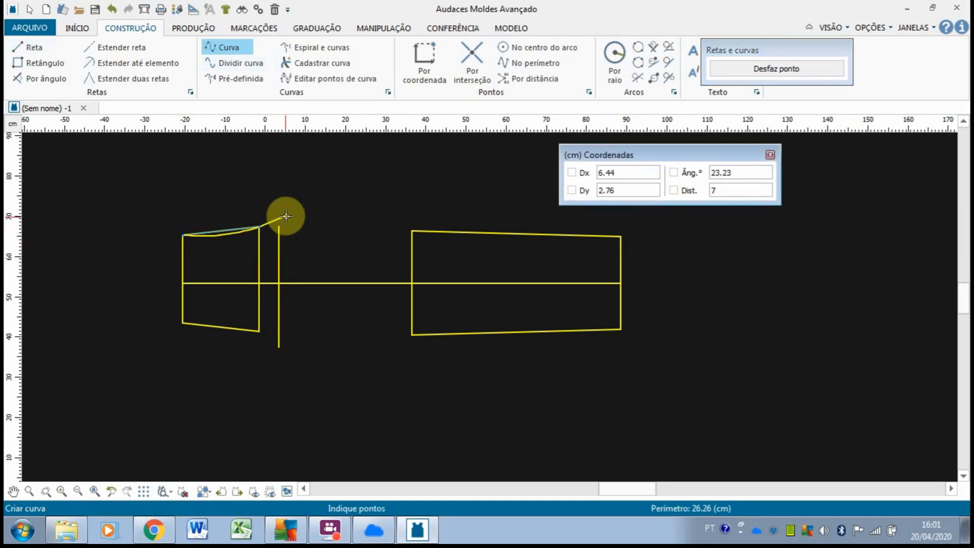
pyautogui.click(278, 226)
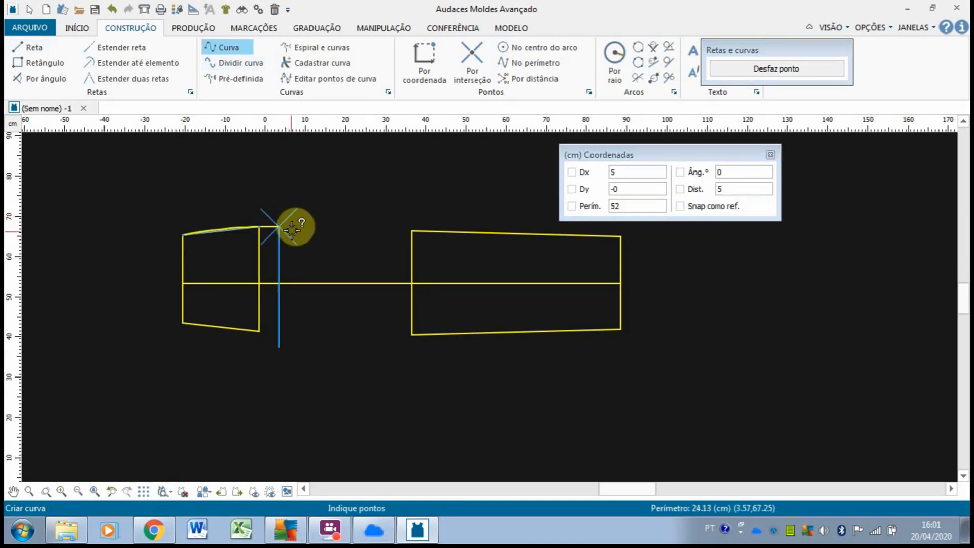
pyautogui.click(423, 232)
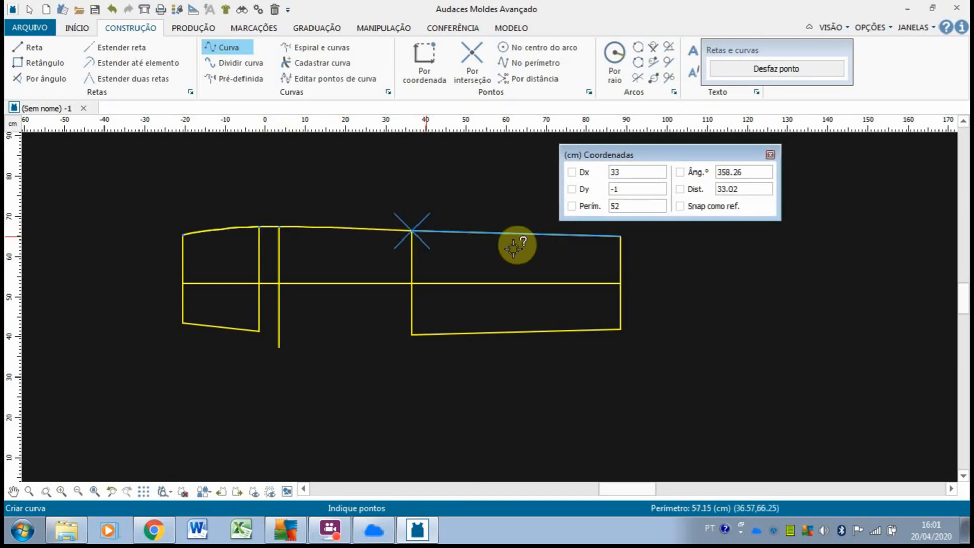
pyautogui.rightClick(460, 245)
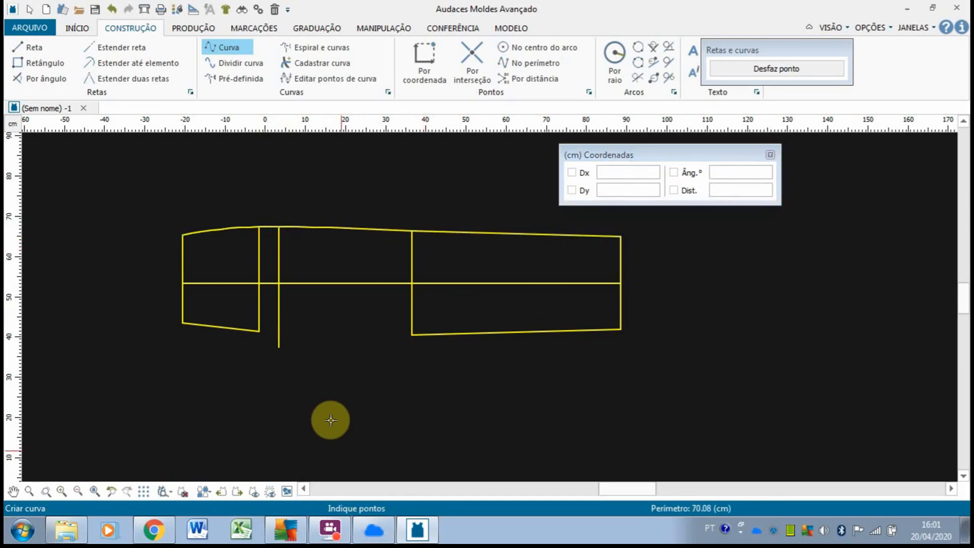
# - Draw a curve from the lower end of the third vertical line through one intermediate point to the lower end of the fourth
pyautogui.scroll(1, 412, 310)
pyautogui.scroll(1, 412, 310)
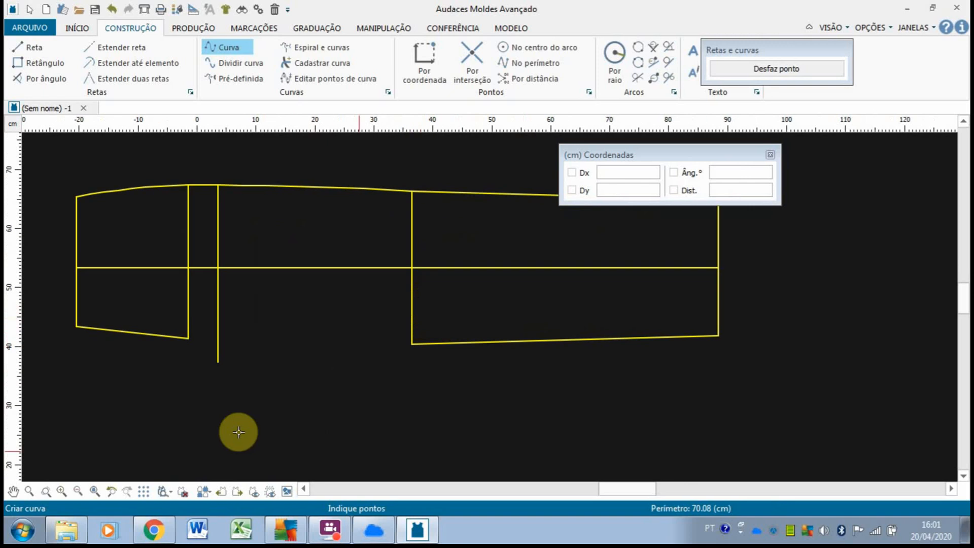
pyautogui.click(223, 360)
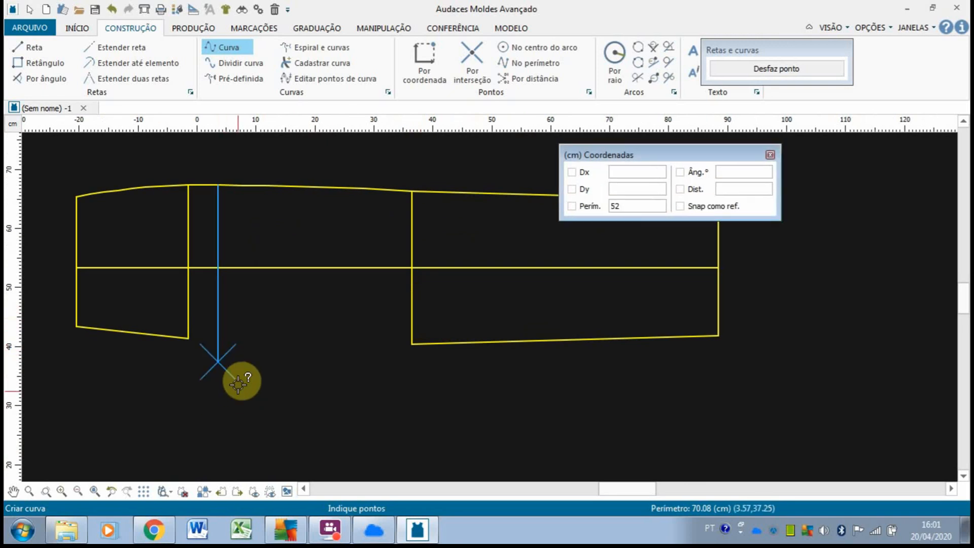
pyautogui.click(281, 350)
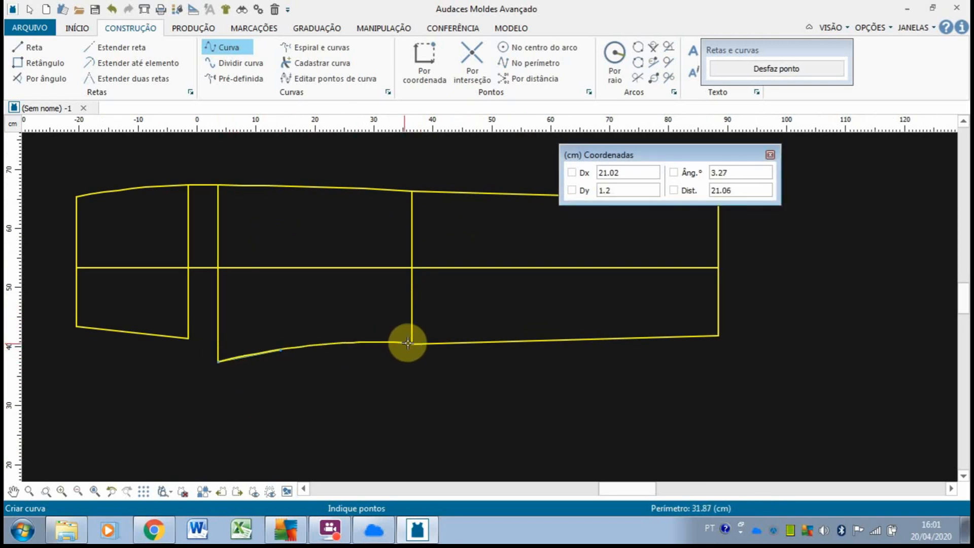
pyautogui.click(405, 375)
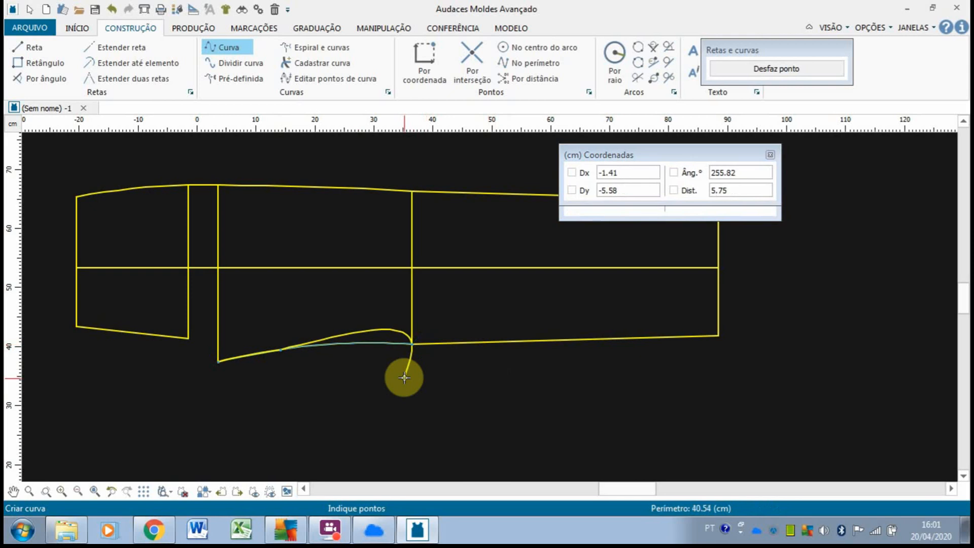
pyautogui.rightClick(405, 377)
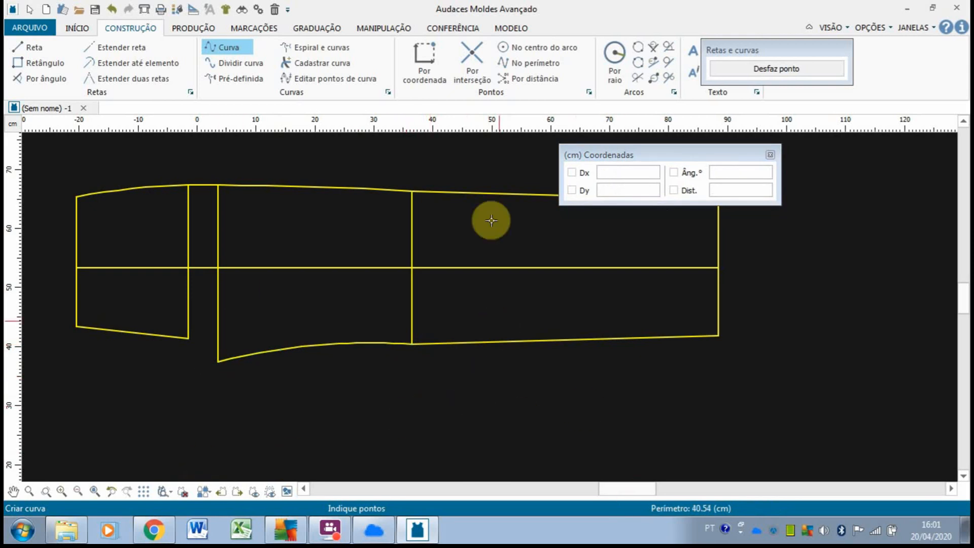
# - Curve from the second vertical's lower end to the third's, through a point about 2.5 cm left of and 3.4 cm above the third's end
pyautogui.moveTo(195, 344); pyautogui.dragTo(202, 345, button='middle')
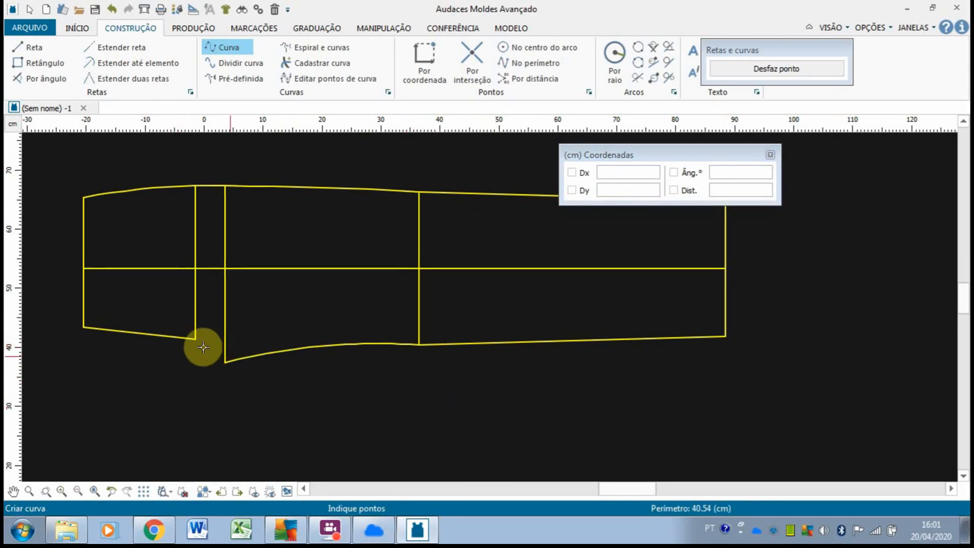
pyautogui.press('Return')
pyautogui.scroll(5, 193, 340)
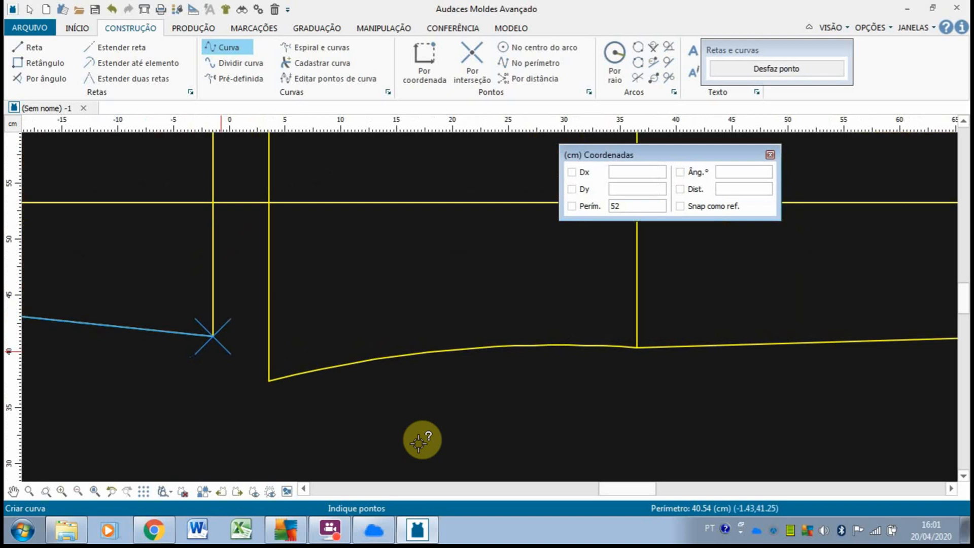
pyautogui.click(260, 364)
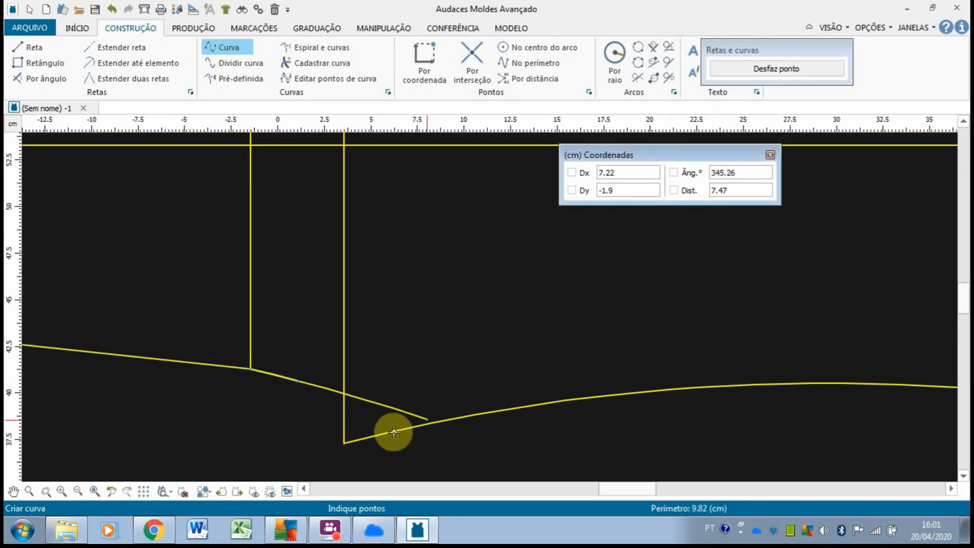
pyautogui.click(357, 437)
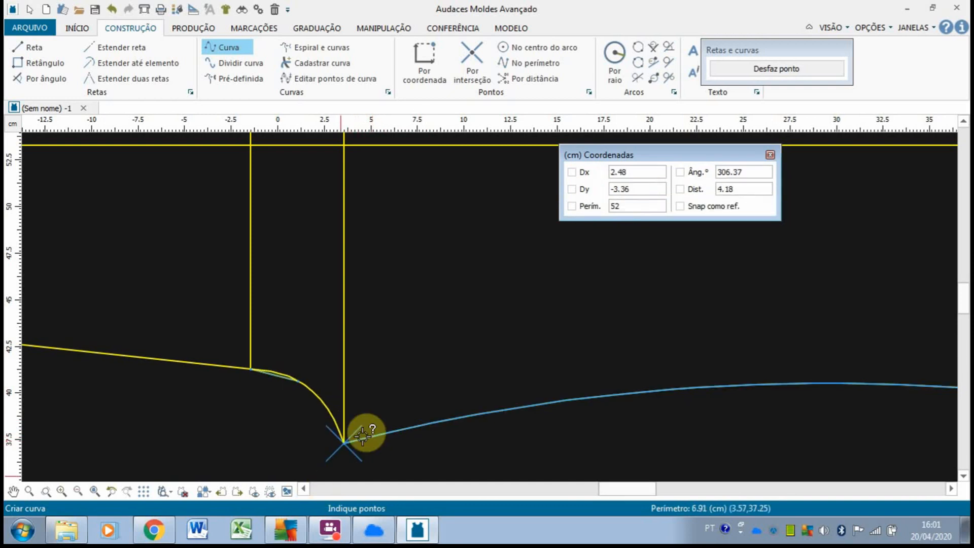
pyautogui.rightClick(262, 419)
pyautogui.scroll(-4, 653, 299)
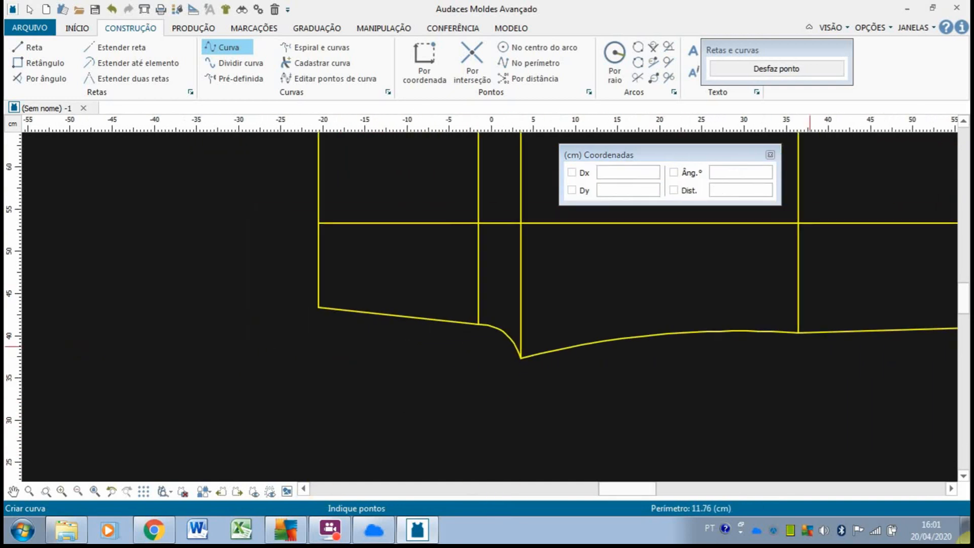
pyautogui.click(963, 476)
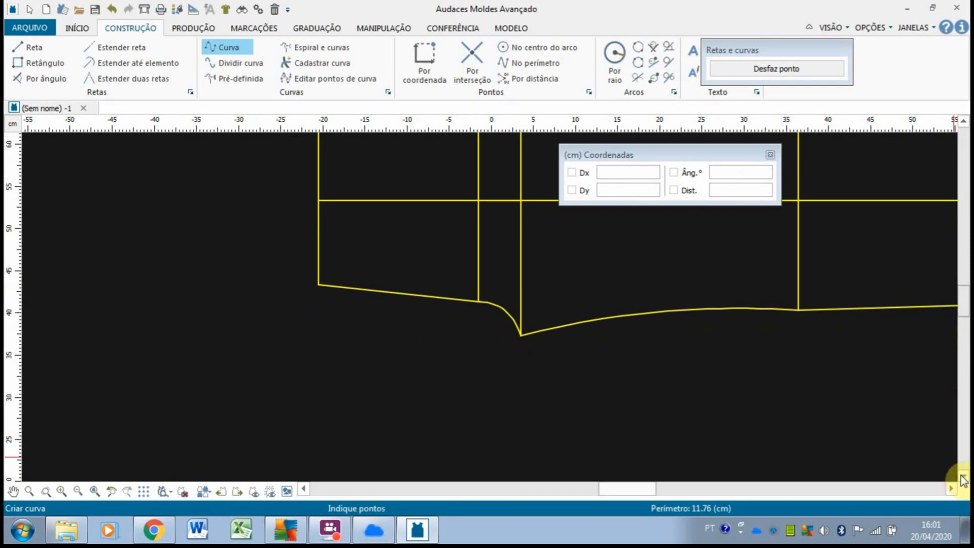
pyautogui.click(963, 476)
pyautogui.click(941, 487)
pyautogui.scroll(-4, 695, 342)
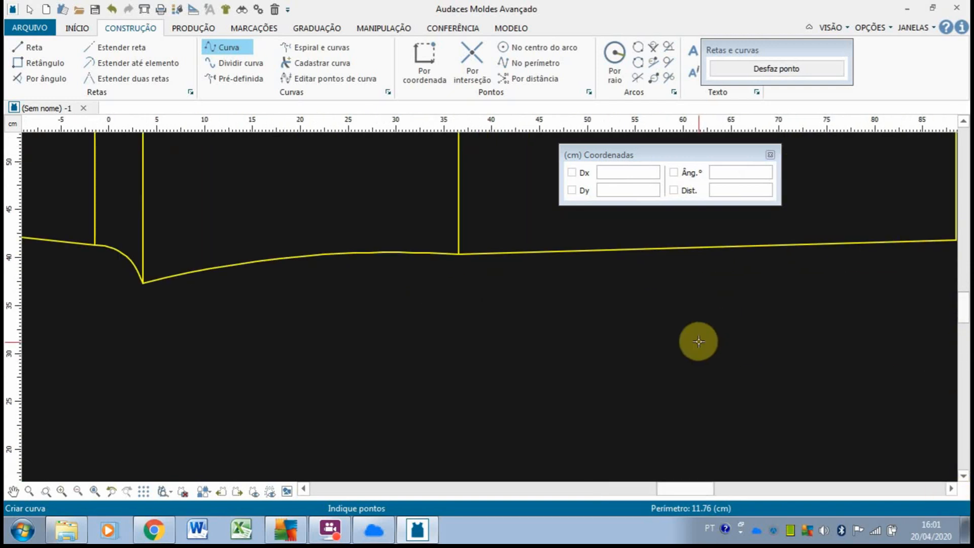
# - Close the coordinates window and end the curve command
pyautogui.click(963, 122)
pyautogui.click(964, 122)
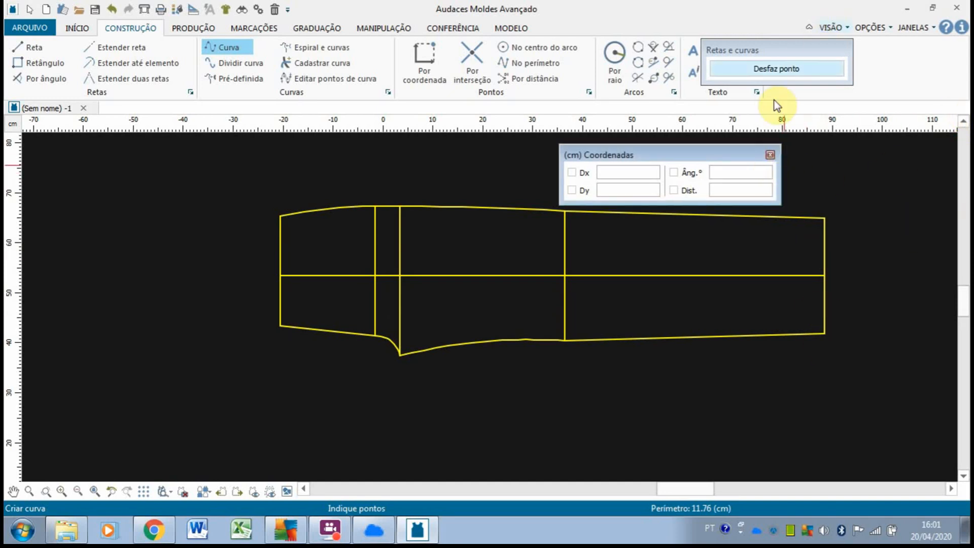
pyautogui.click(771, 156)
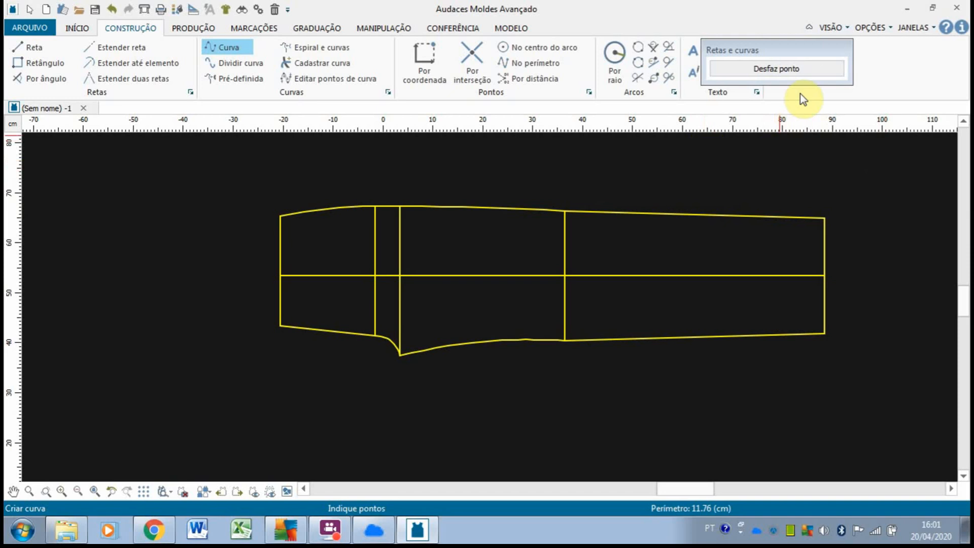
pyautogui.rightClick(820, 215)
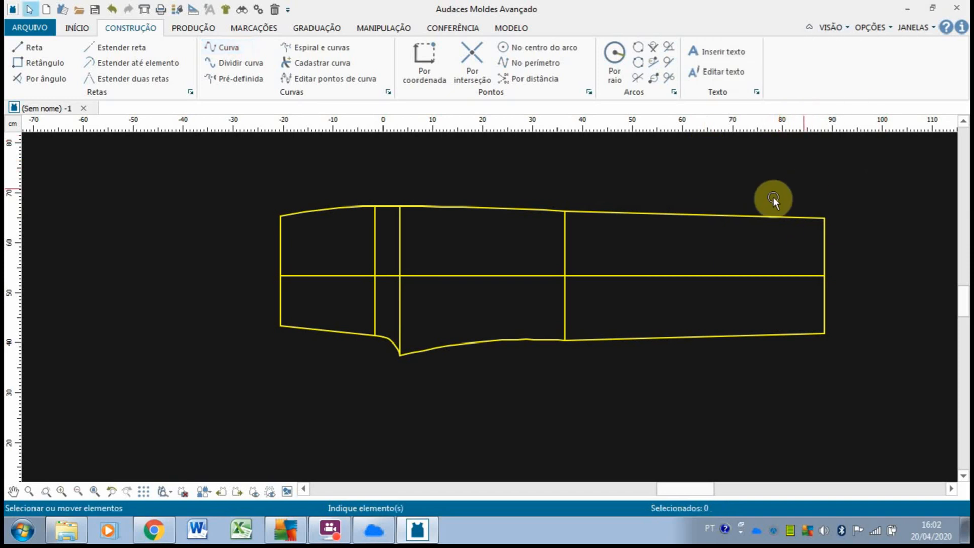
# - Start extracting a pattern piece in automatic mode and combine all eight inner regions of the draft into one contour
pyautogui.click(134, 72)
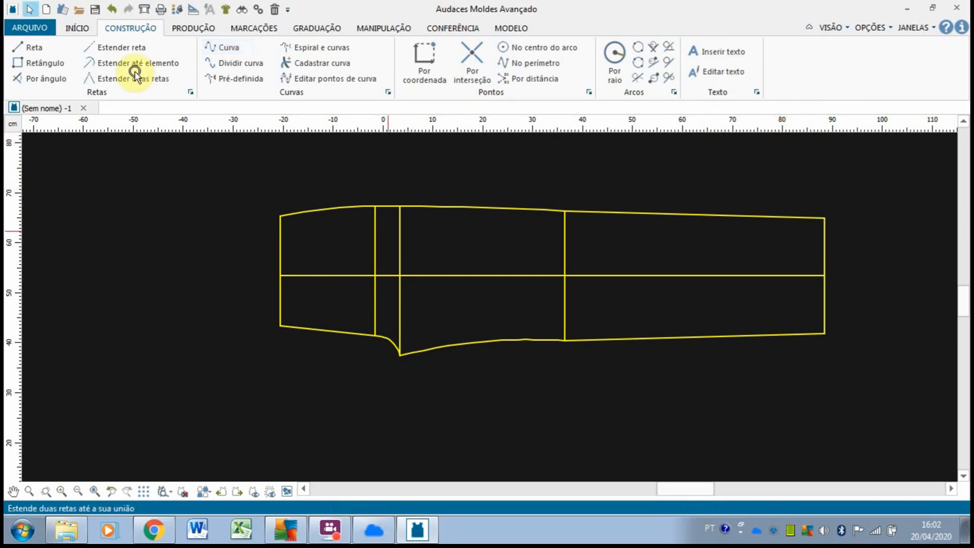
pyautogui.click(193, 28)
pyautogui.click(20, 53)
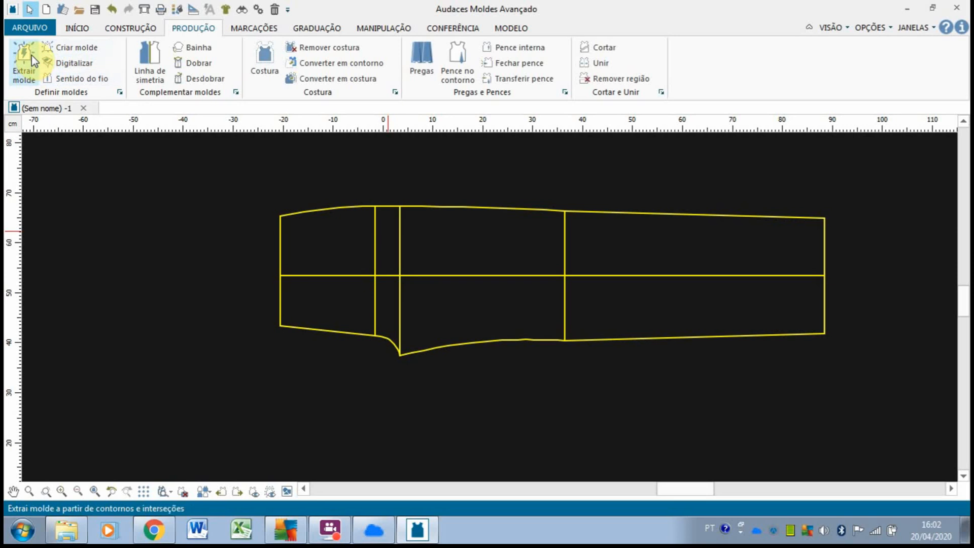
pyautogui.click(28, 76)
pyautogui.click(25, 79)
pyautogui.click(21, 70)
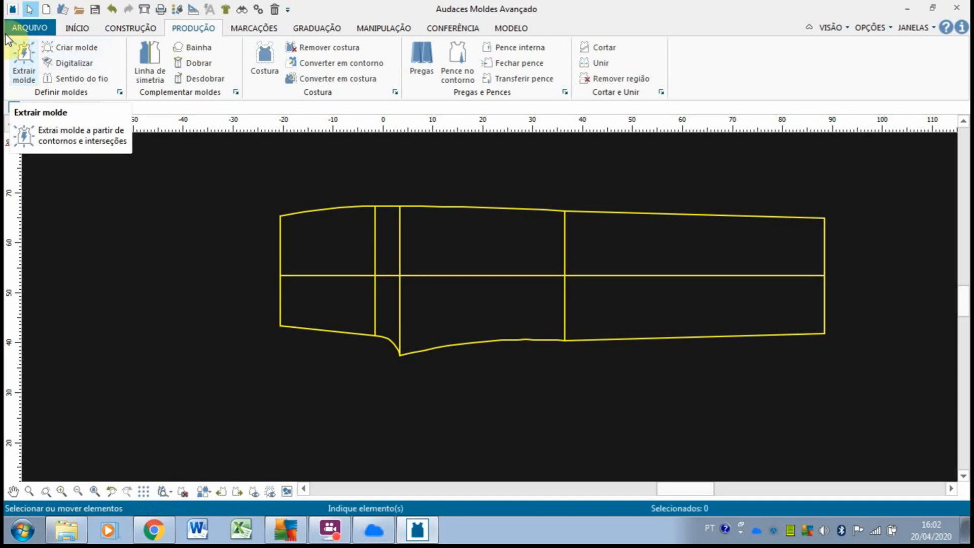
pyautogui.click(24, 58)
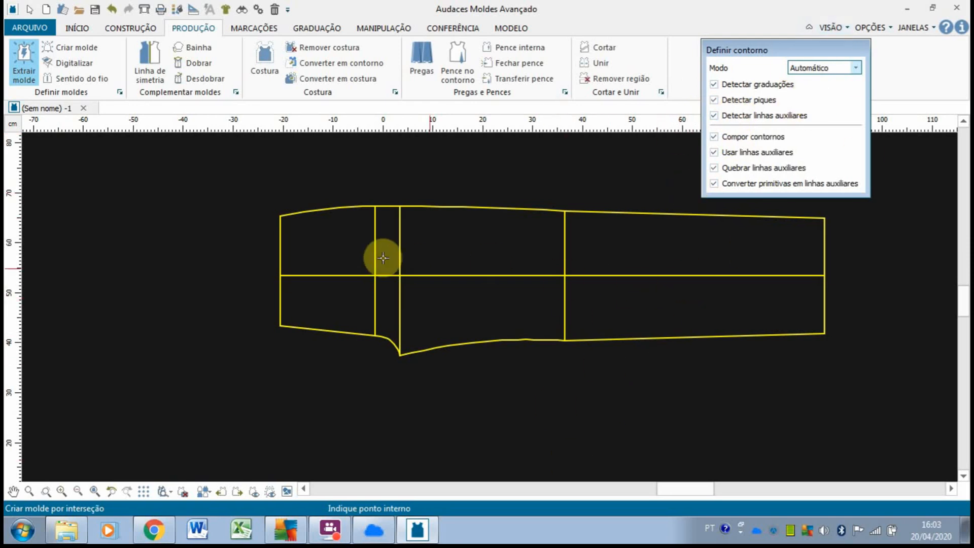
pyautogui.click(355, 251)
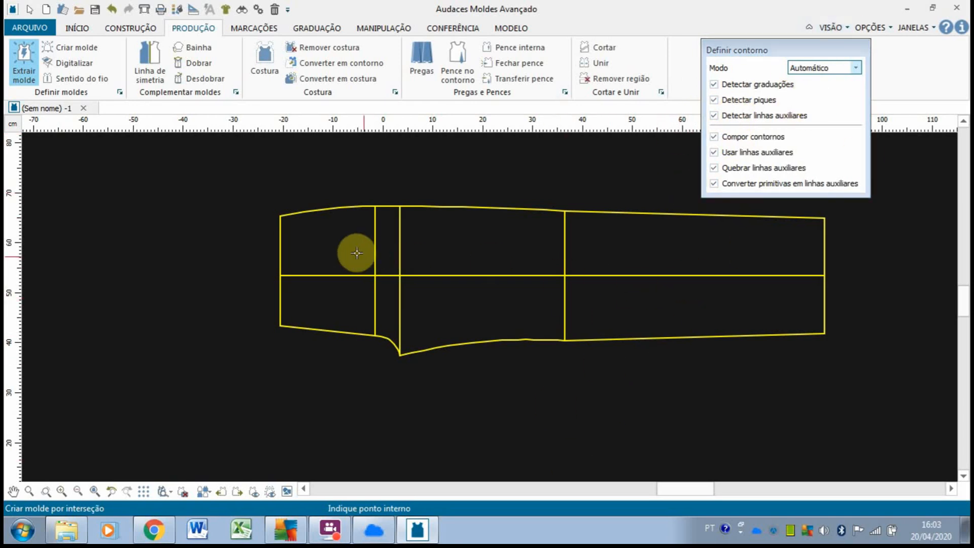
pyautogui.click(393, 235)
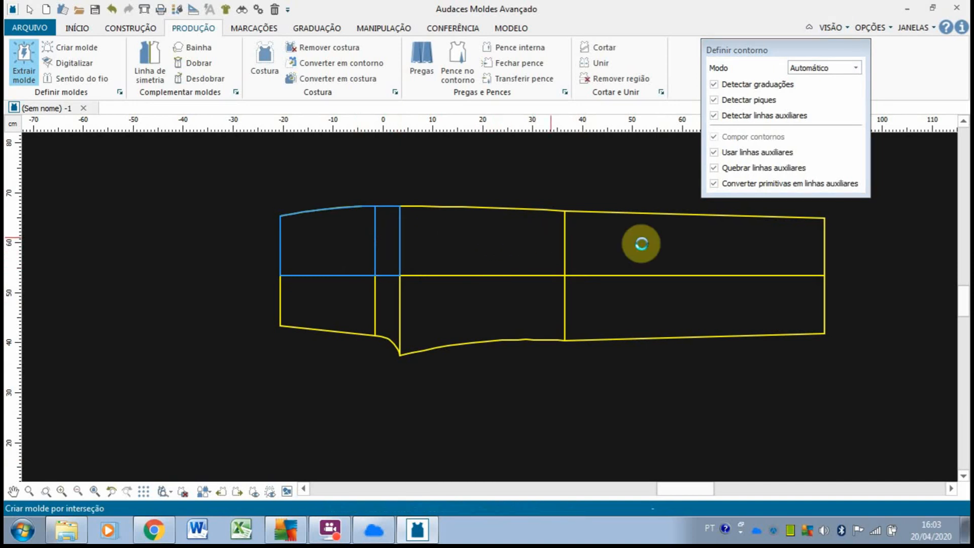
pyautogui.click(678, 256)
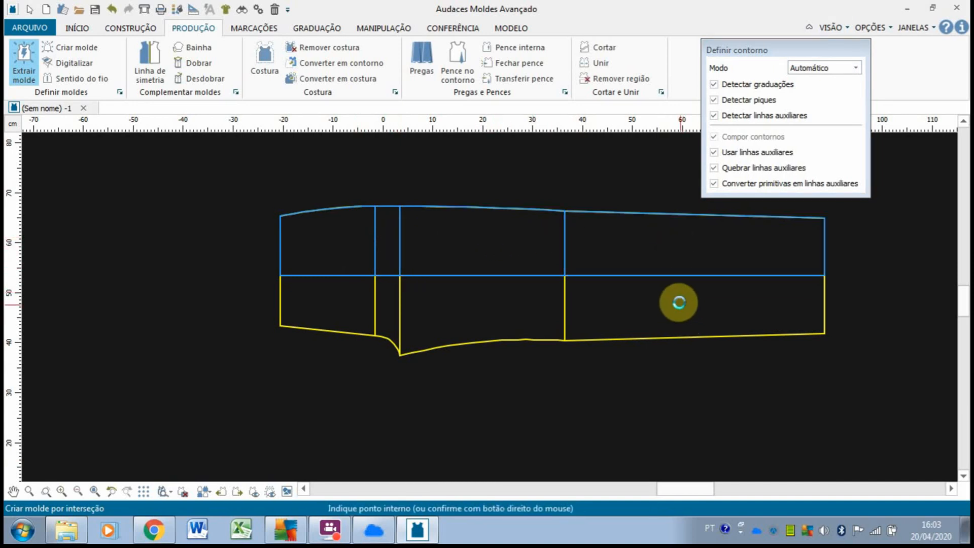
pyautogui.click(678, 301)
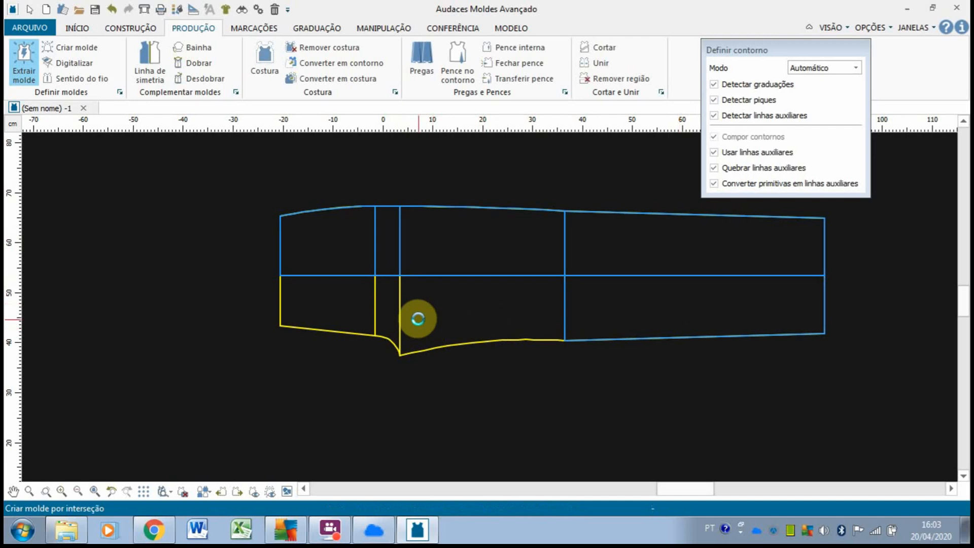
pyautogui.click(387, 322)
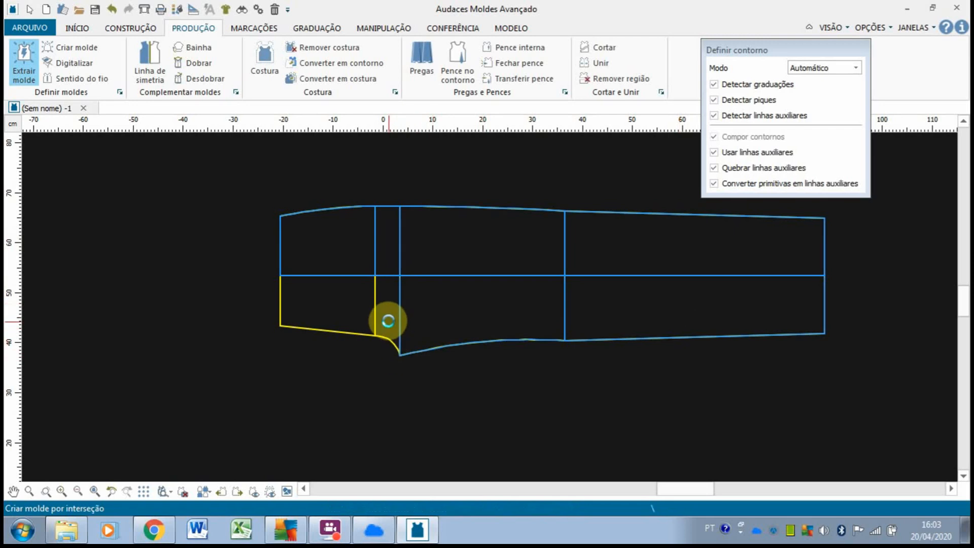
pyautogui.click(328, 314)
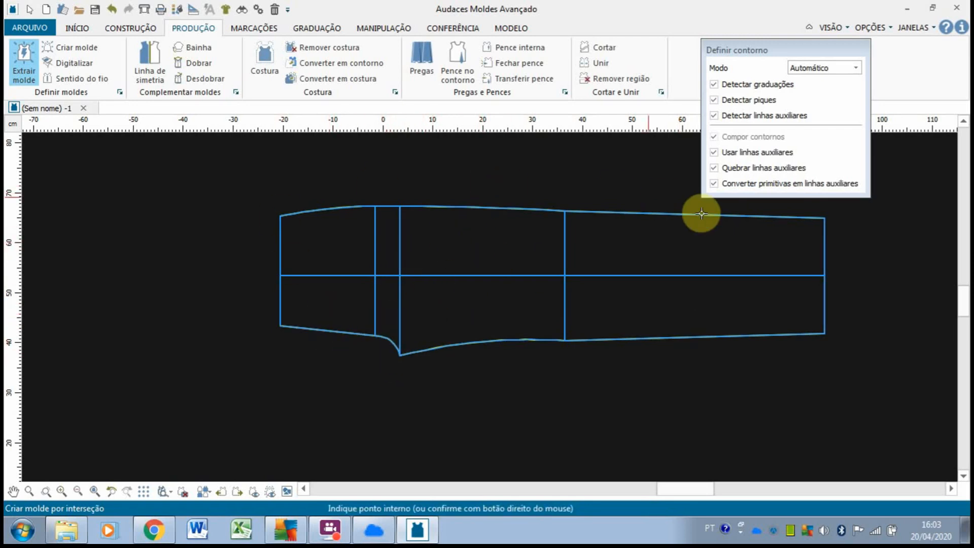
pyautogui.click(472, 248)
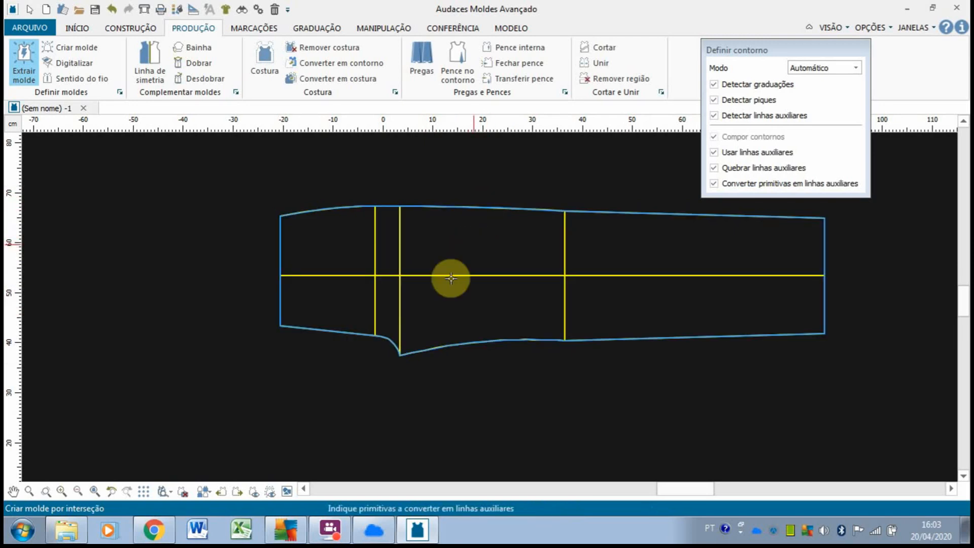
# - Skip converting any lines into auxiliary lines, place the extracted piece directly below the draft, and close the coordinates window
pyautogui.rightClick(494, 325)
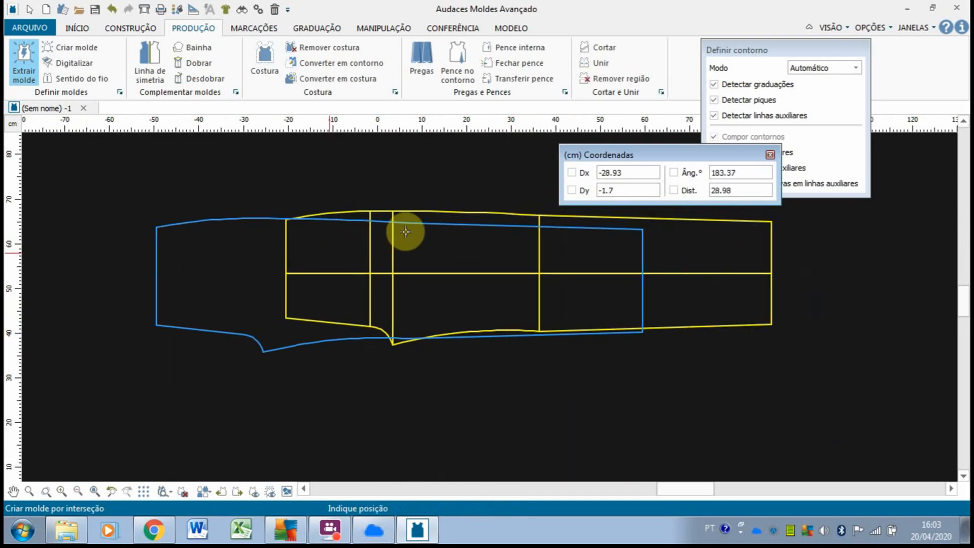
pyautogui.scroll(-3, 406, 236)
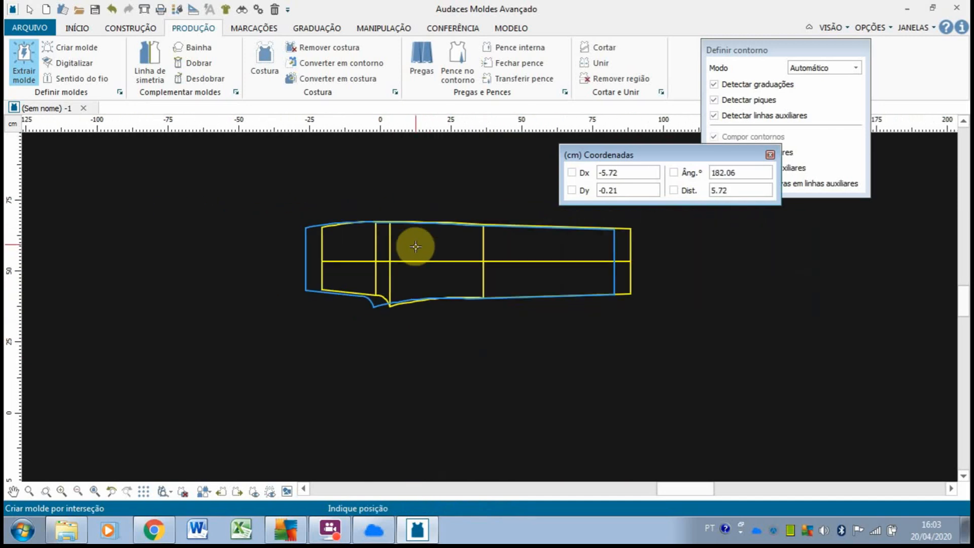
pyautogui.click(428, 354)
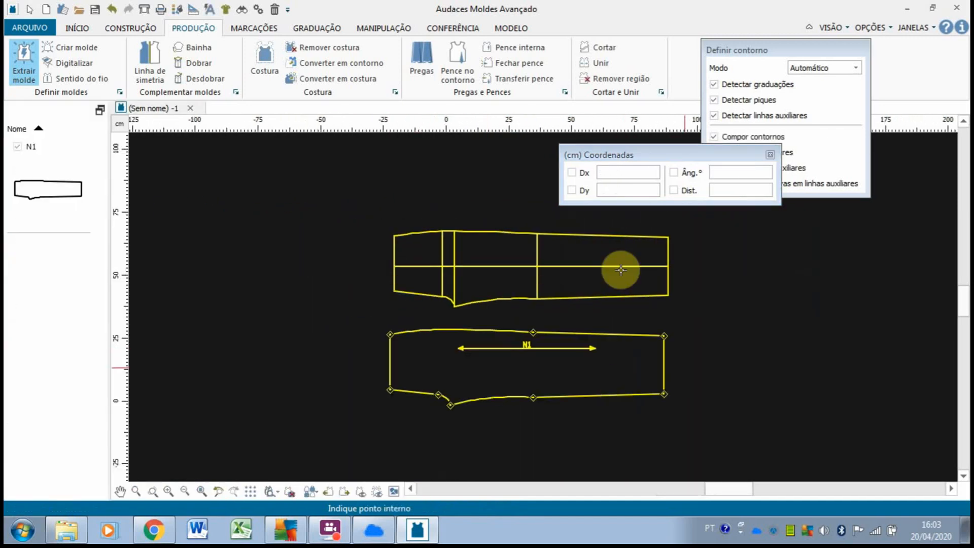
pyautogui.click(770, 155)
# - Delete the curve point just left of the mid-leg control point on the piece's lower edge, undoing the extra removal of that control point
pyautogui.scroll(3, 483, 278)
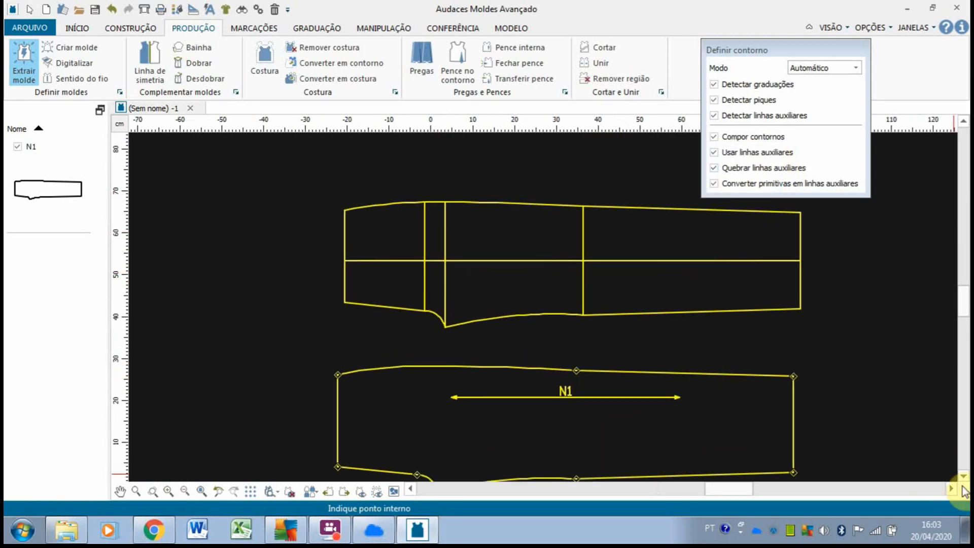
pyautogui.scroll(1, 631, 415)
pyautogui.scroll(2, 631, 415)
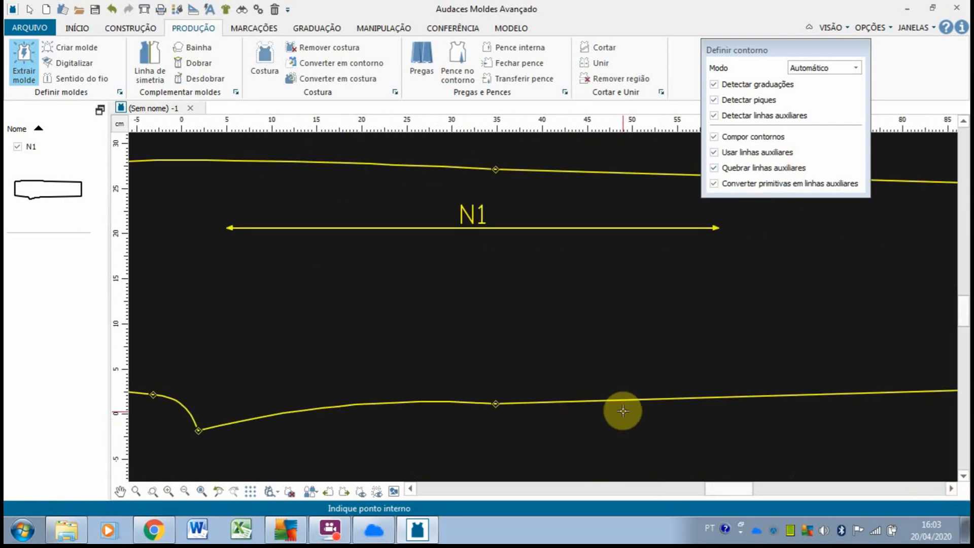
pyautogui.scroll(-1, 622, 410)
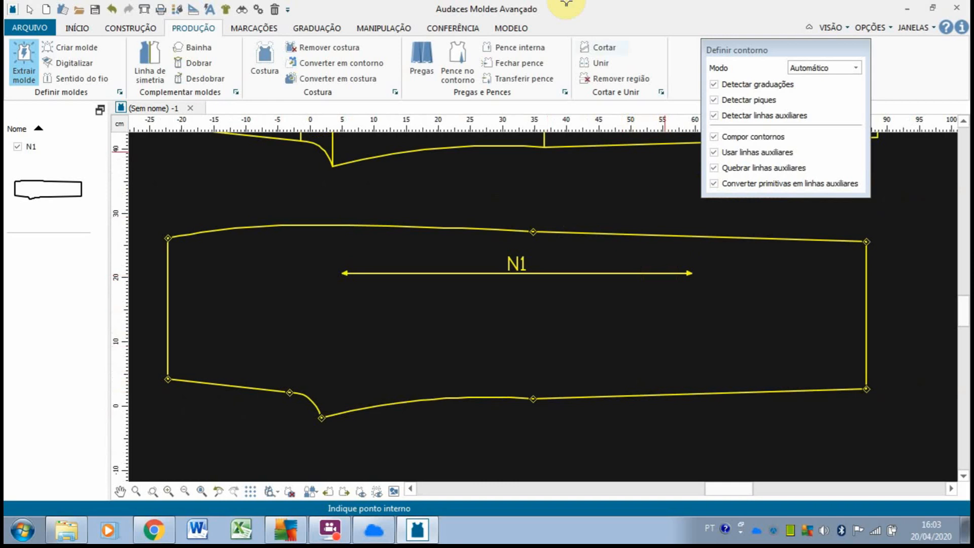
pyautogui.click(435, 59)
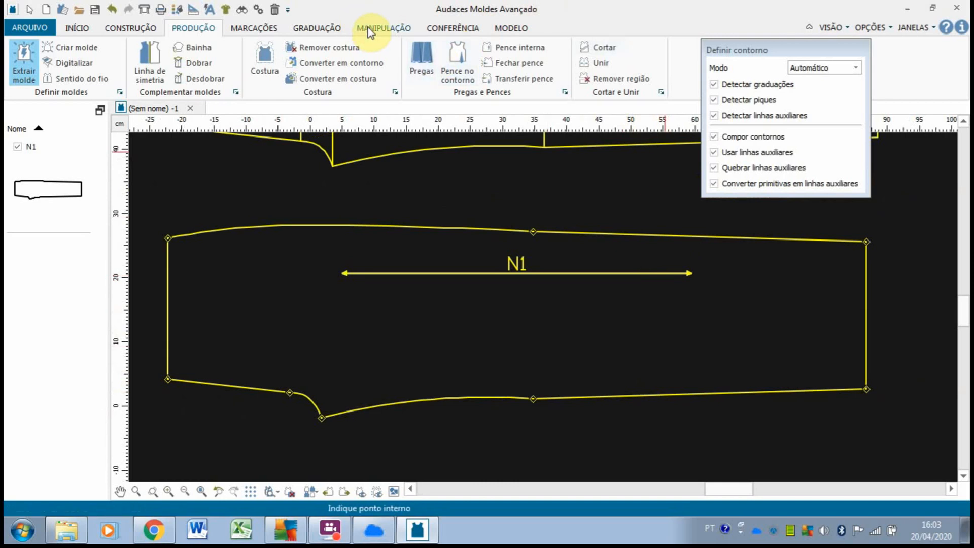
pyautogui.click(369, 29)
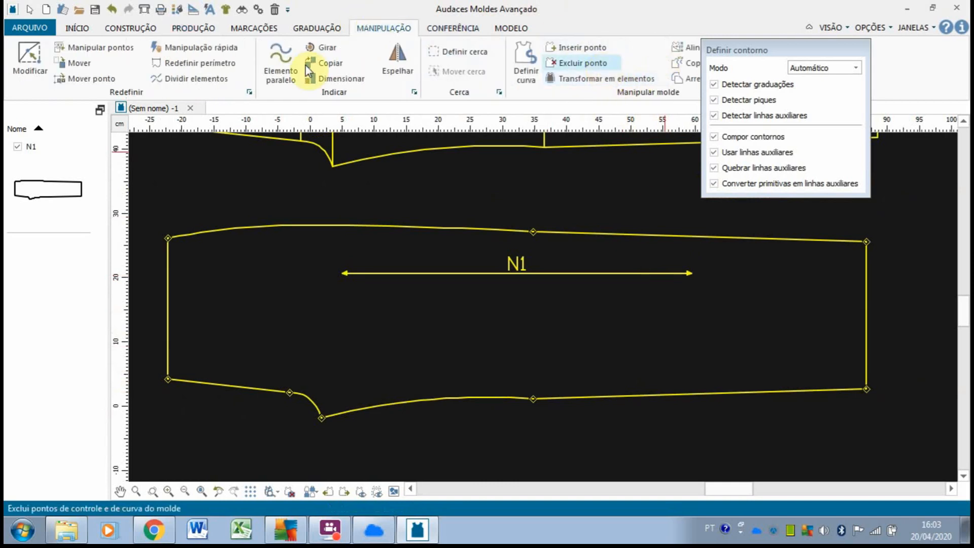
pyautogui.click(26, 63)
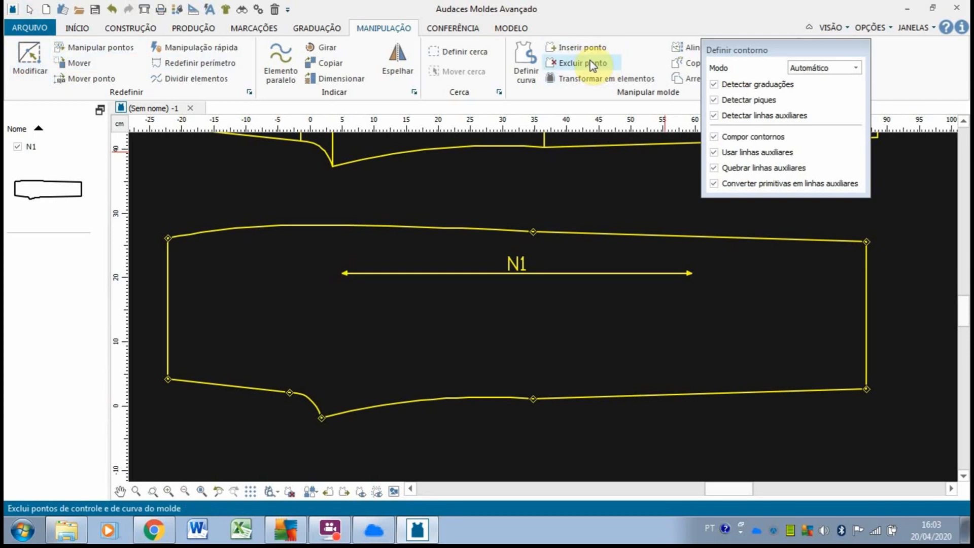
pyautogui.click(200, 63)
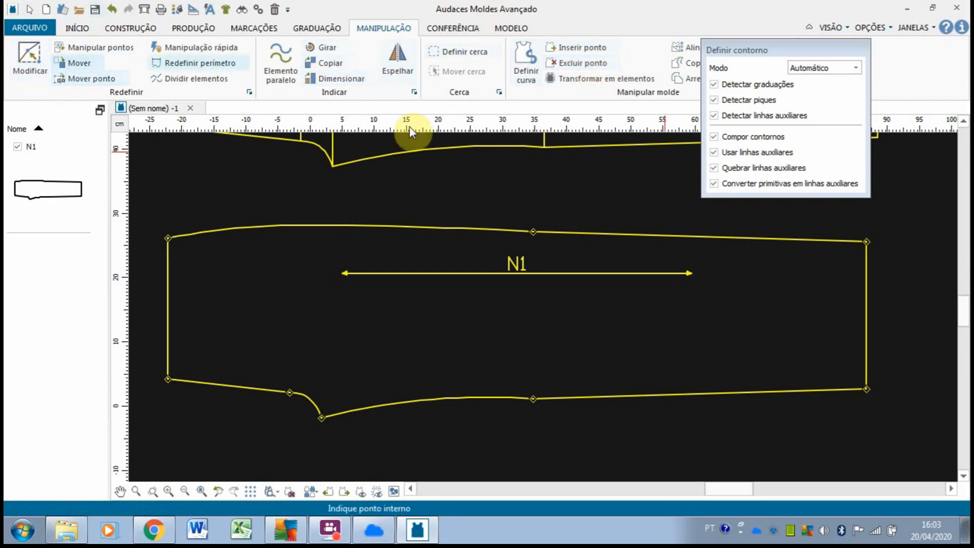
pyautogui.click(586, 63)
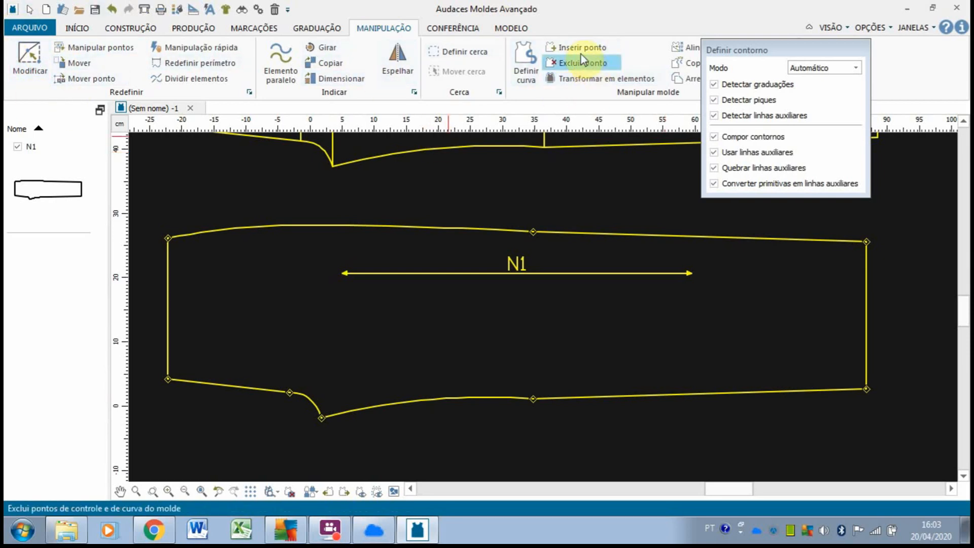
pyautogui.click(436, 400)
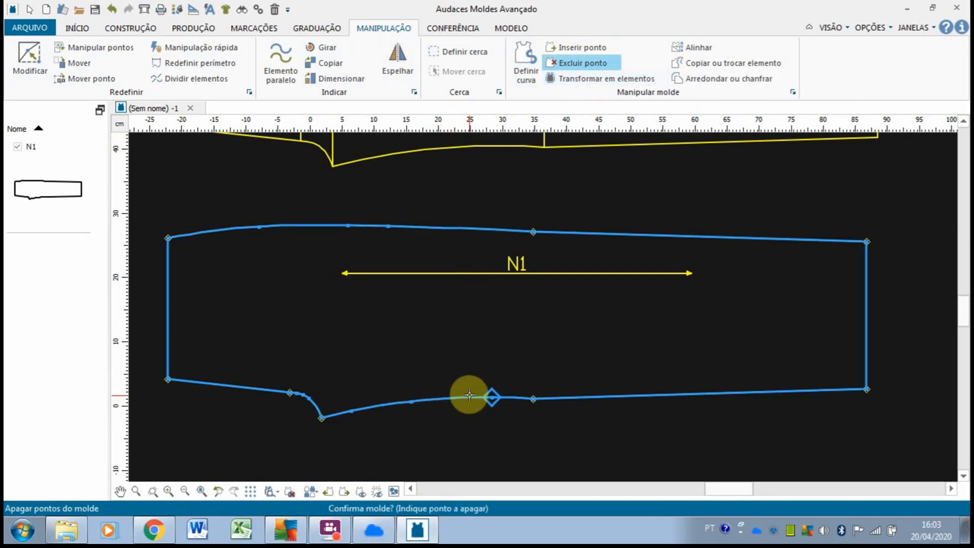
pyautogui.click(526, 394)
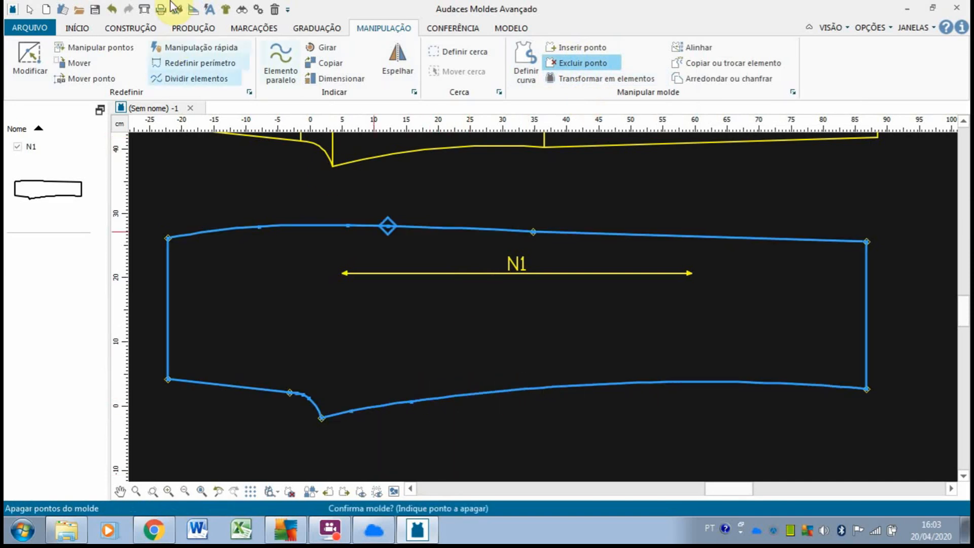
pyautogui.click(113, 11)
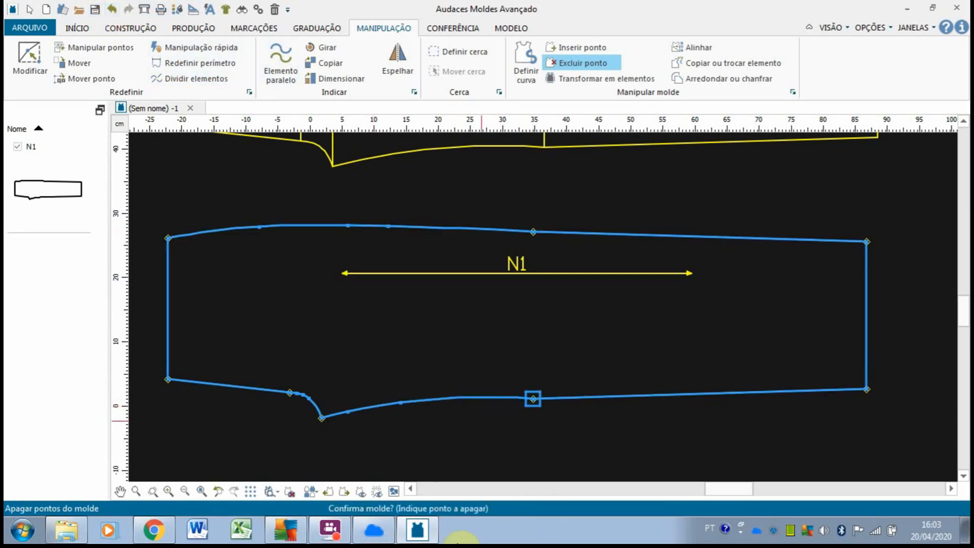
pyautogui.rightClick(418, 449)
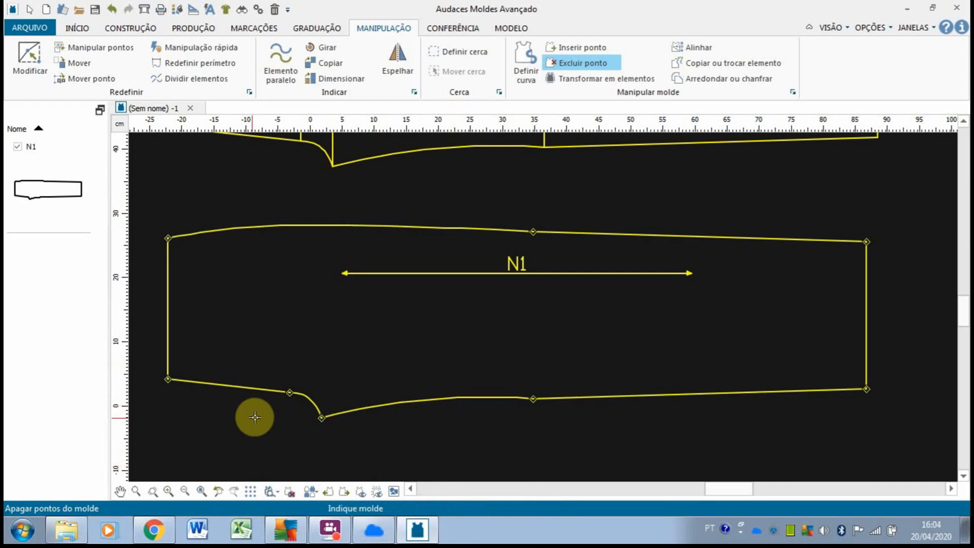
# - Delete all elements of the original construction draft above the extracted piece, keeping only pattern piece N1
pyautogui.scroll(1, 287, 389)
pyautogui.scroll(-1, 287, 385)
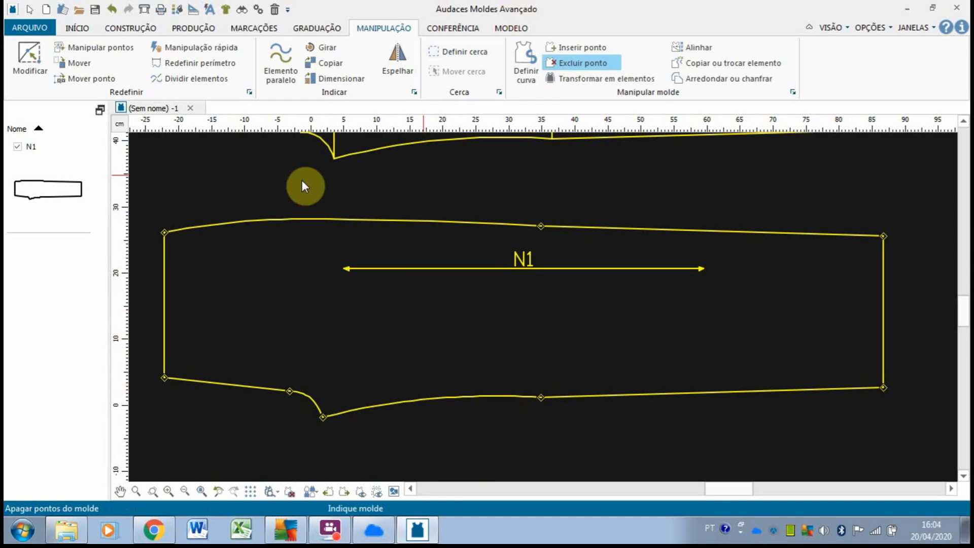
pyautogui.scroll(-3, 224, 196)
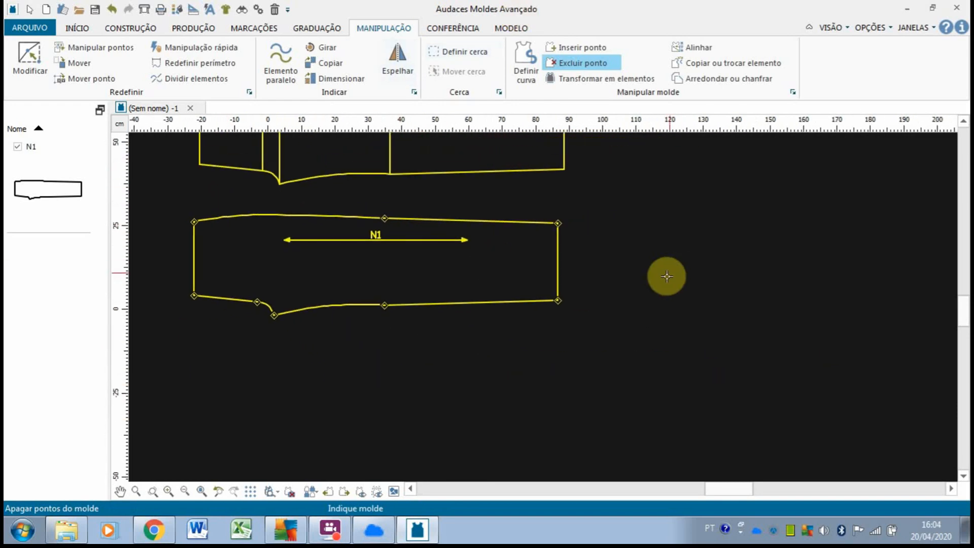
pyautogui.click(963, 121)
pyautogui.click(964, 121)
pyautogui.click(963, 121)
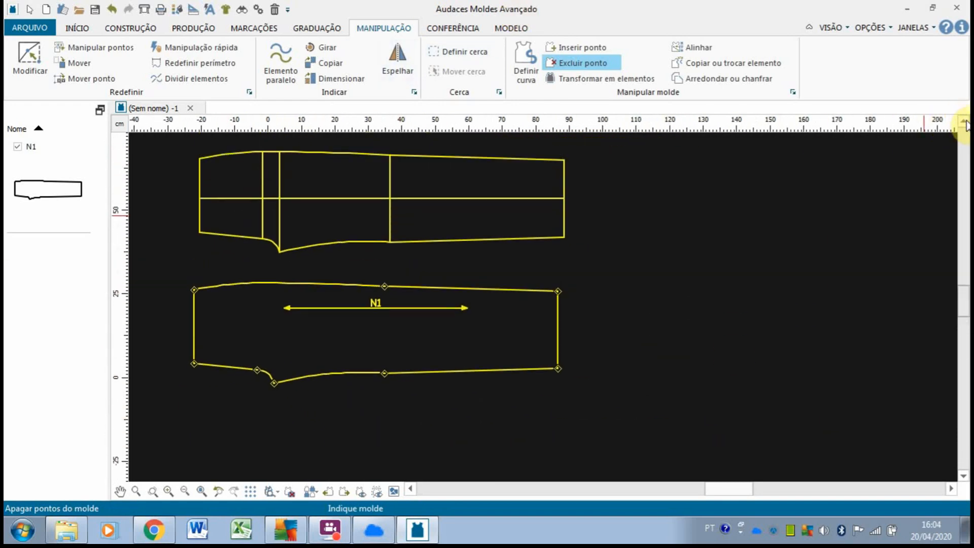
pyautogui.click(963, 121)
pyautogui.click(963, 122)
pyautogui.click(28, 10)
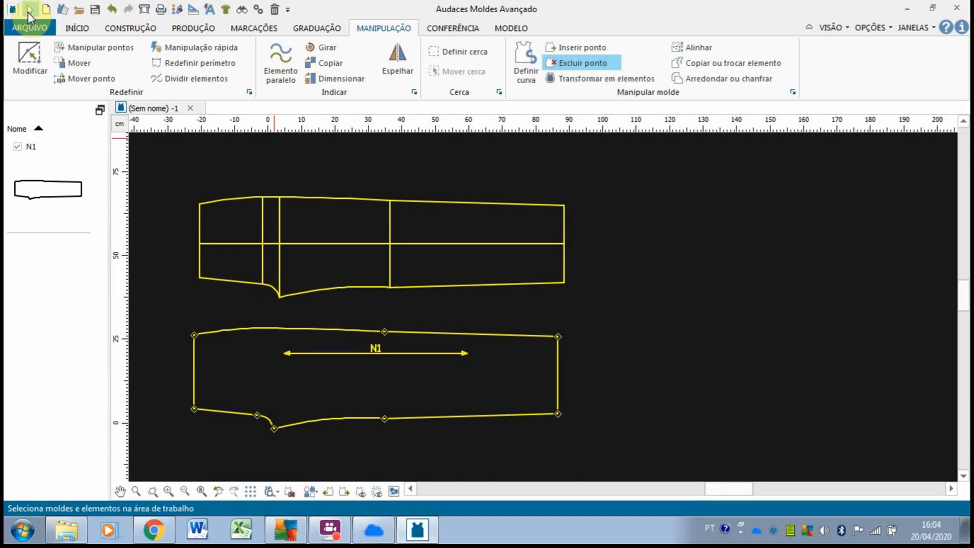
pyautogui.click(28, 10)
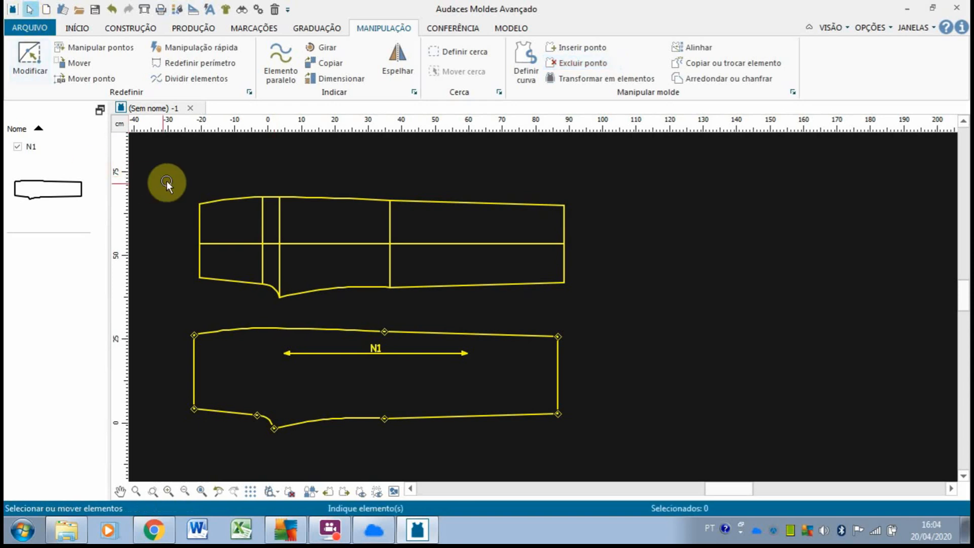
pyautogui.moveTo(148, 155); pyautogui.dragTo(794, 320)
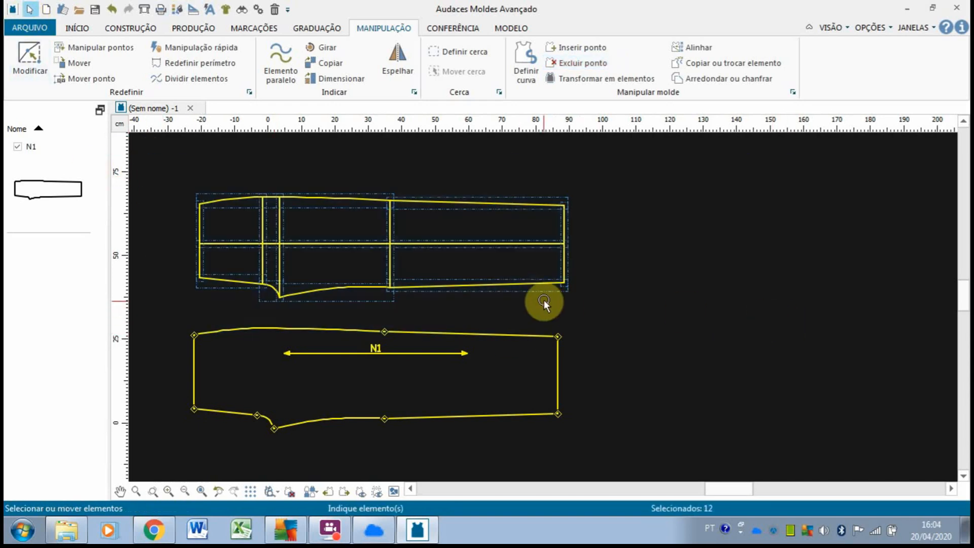
pyautogui.press('Delete')
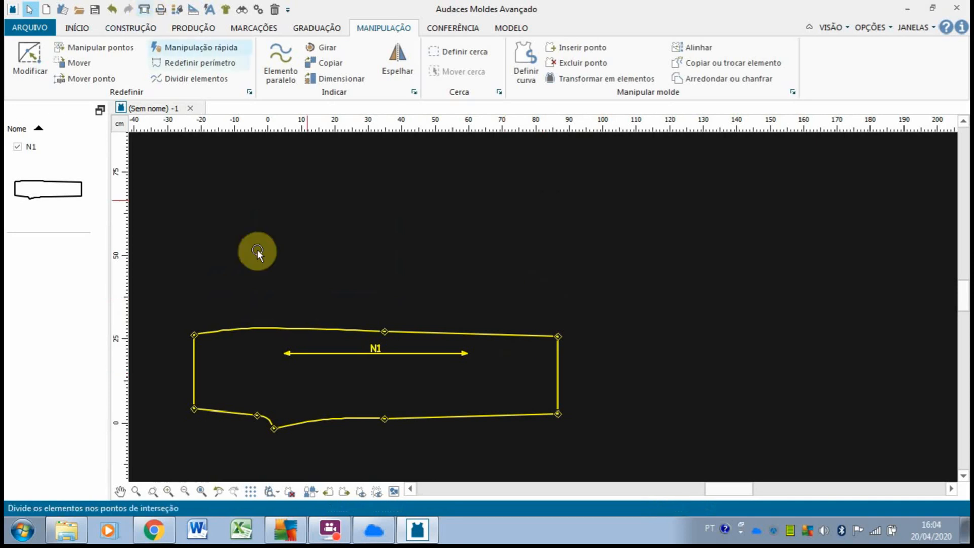
# - Move pattern piece N1 into the cleared area, about 33 cm higher and 15 cm to the right
pyautogui.scroll(3, 261, 211)
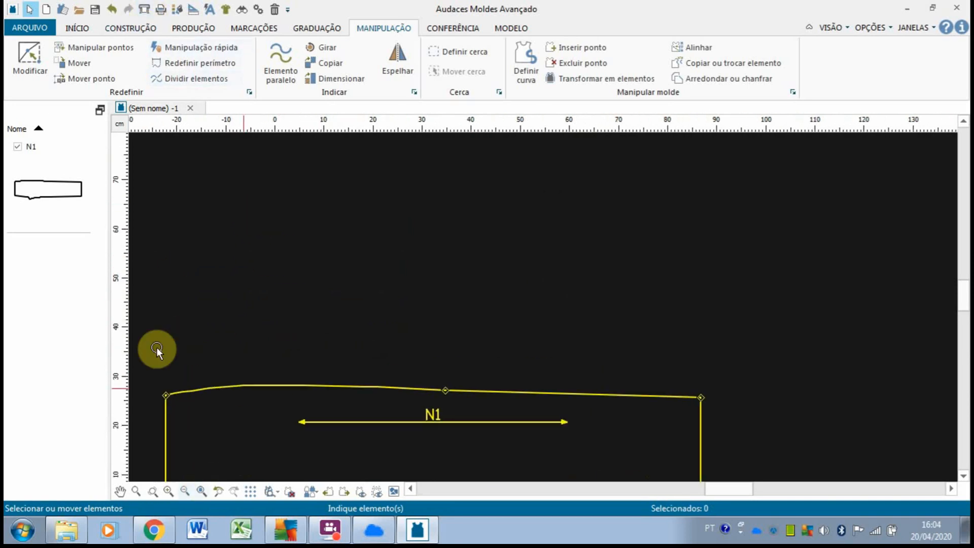
pyautogui.moveTo(395, 382); pyautogui.dragTo(468, 218)
pyautogui.click(487, 405)
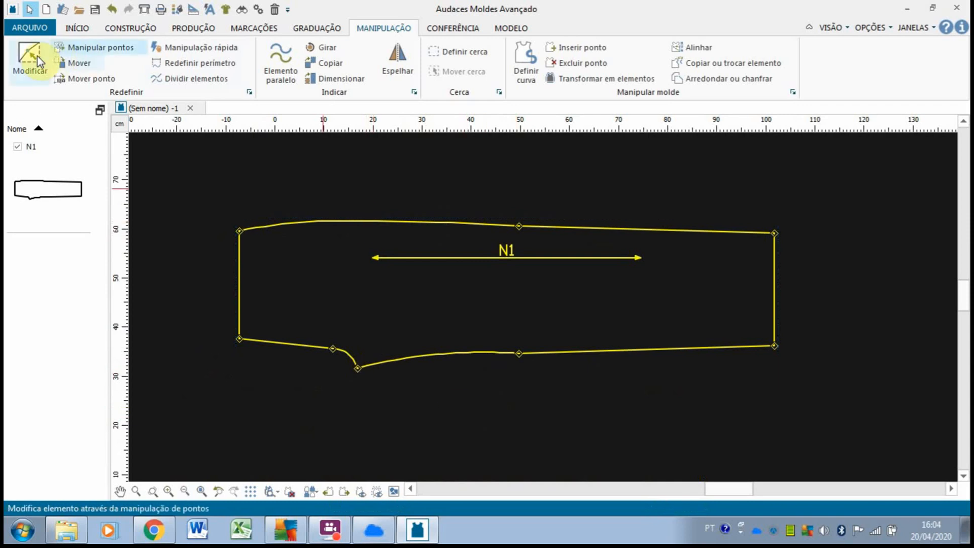
# - Start saving the pattern under a new name and choose the audaces folder inside senac2o2o on the desktop
pyautogui.click(40, 28)
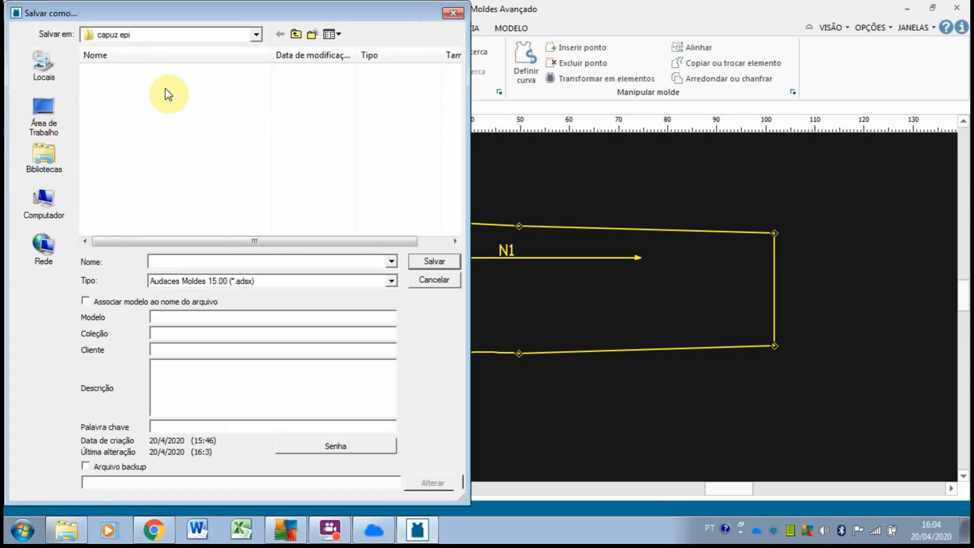
pyautogui.click(299, 34)
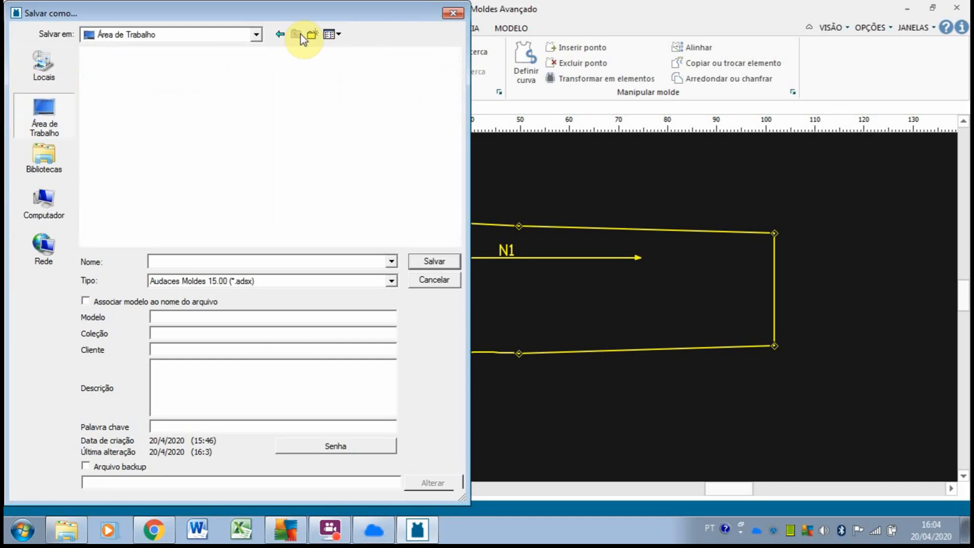
pyautogui.click(258, 35)
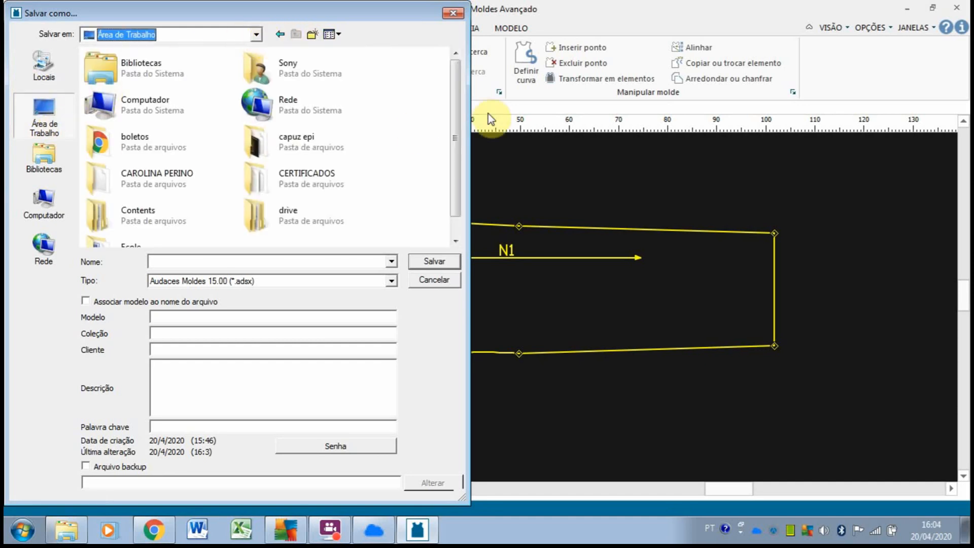
pyautogui.moveTo(453, 104); pyautogui.dragTo(458, 185)
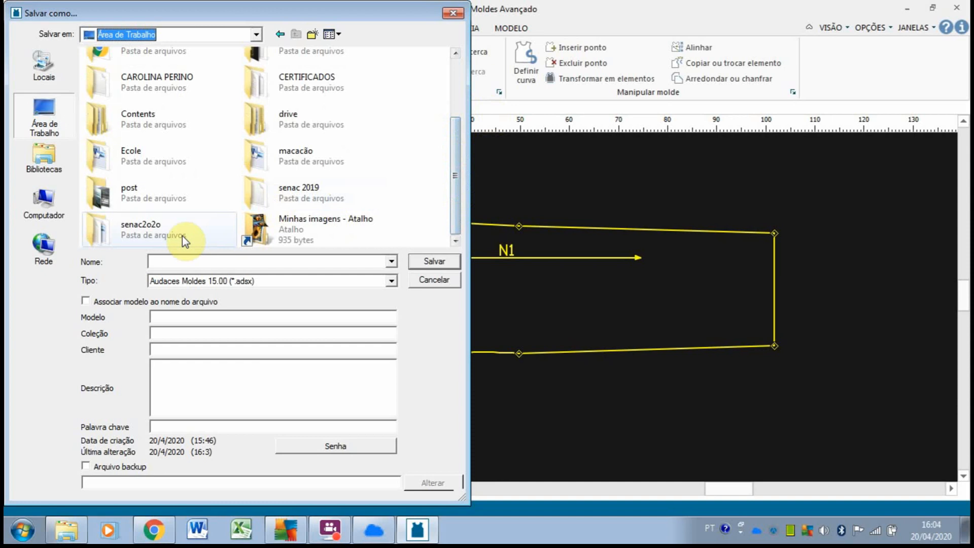
pyautogui.doubleClick(147, 224)
pyautogui.doubleClick(124, 69)
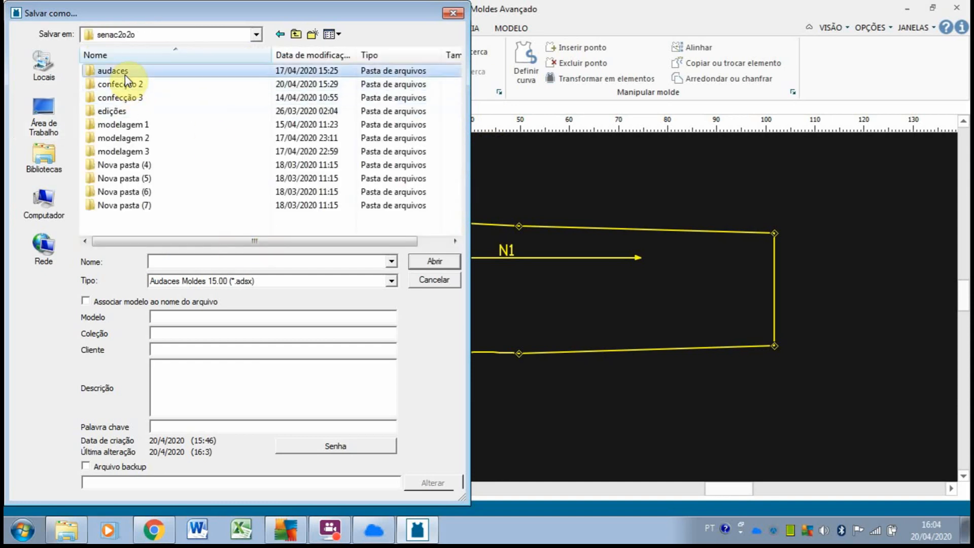
# - Save the file as "calça noite", accept the author data form left blank, and close the list of piece problems
pyautogui.write('calc')
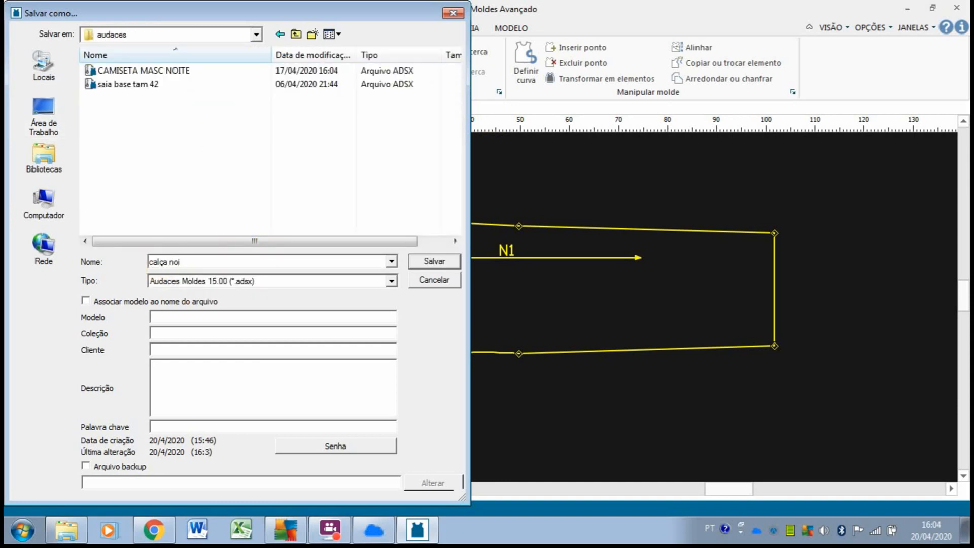
pyautogui.click(436, 259)
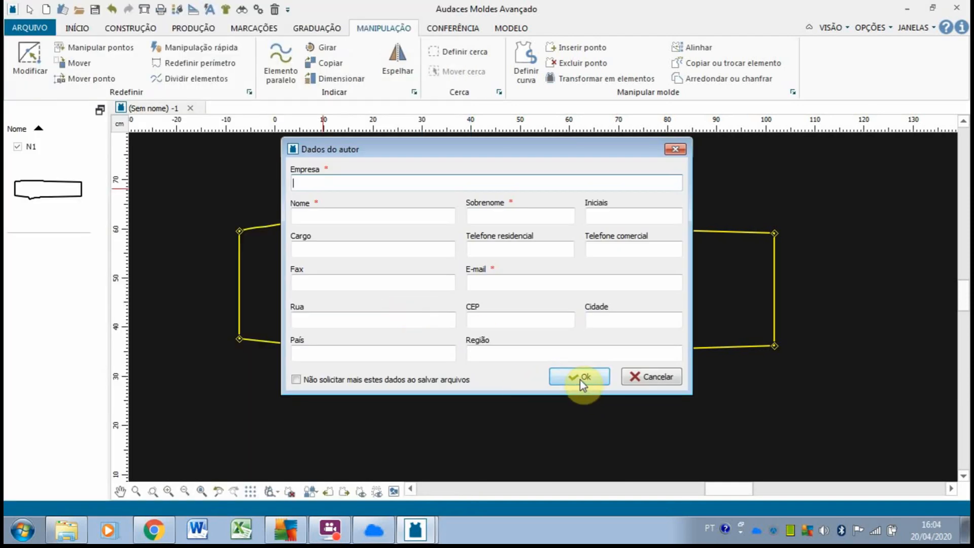
pyautogui.click(581, 378)
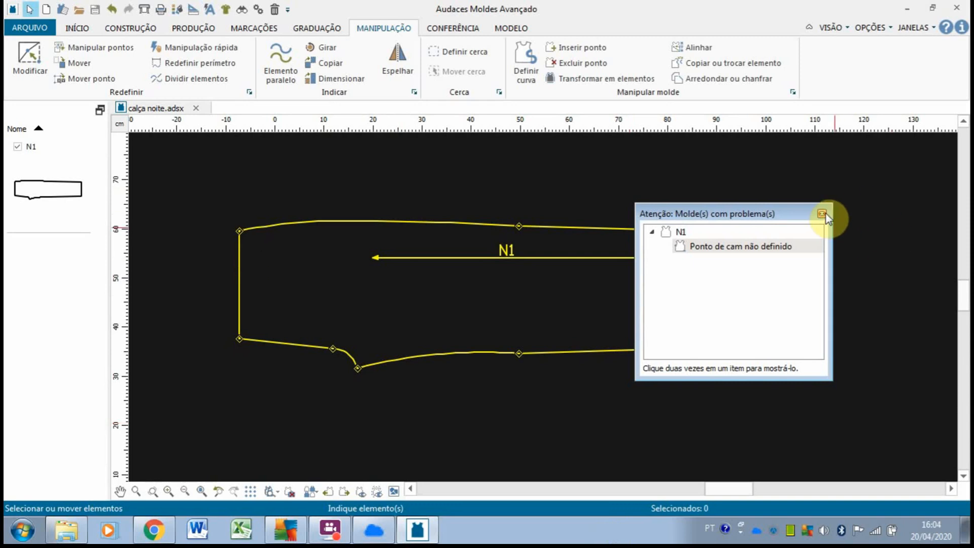
pyautogui.click(823, 214)
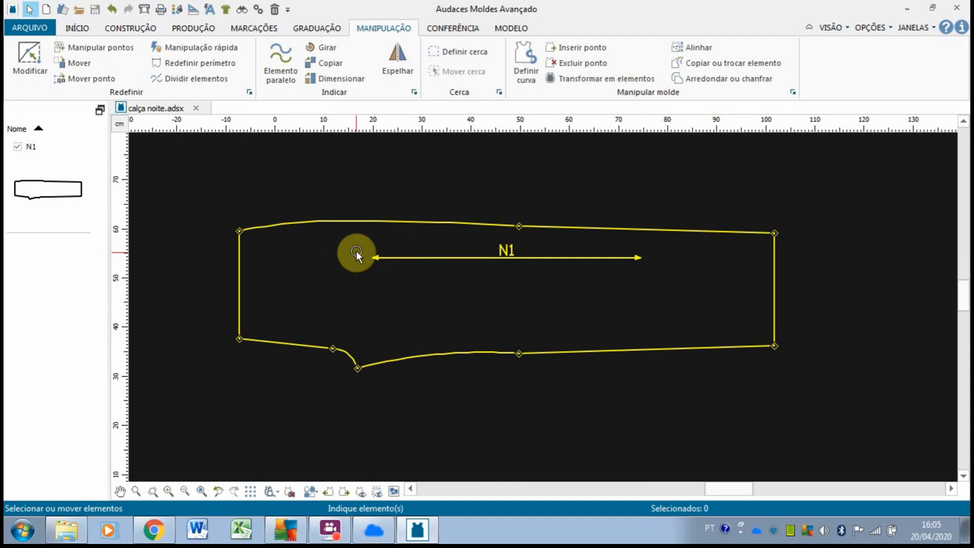
# - Open the properties of piece N1 and rename the piece FRENTE CALÇA MASC
pyautogui.rightClick(431, 257)
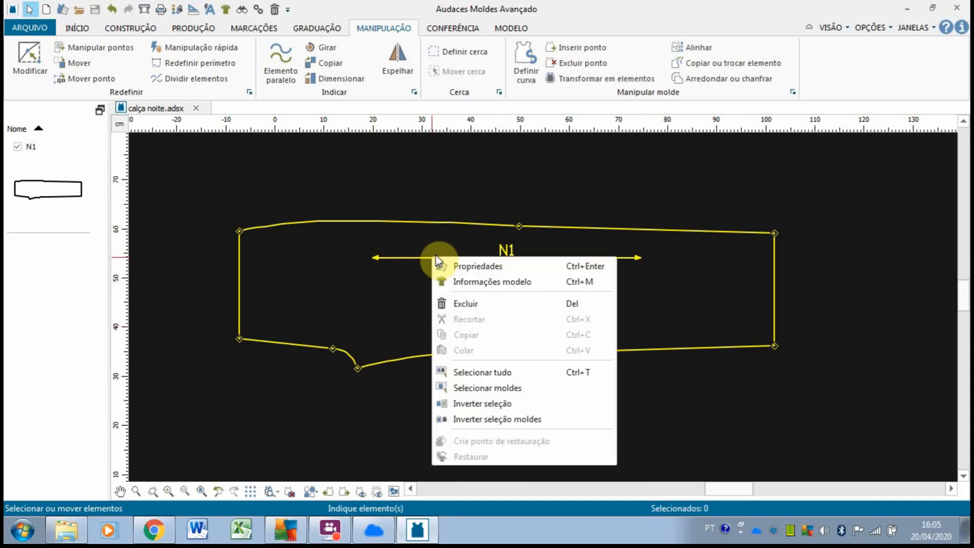
pyautogui.click(477, 266)
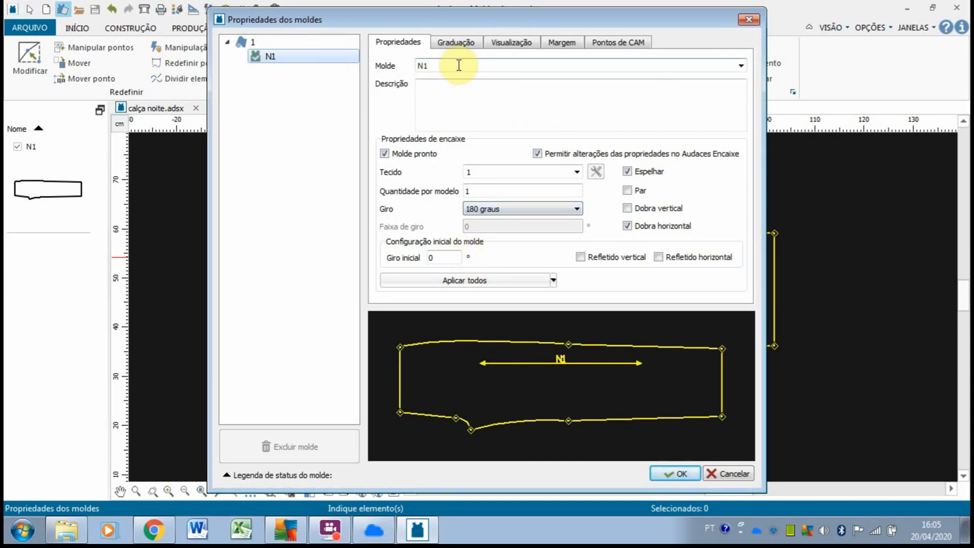
pyautogui.click(461, 65)
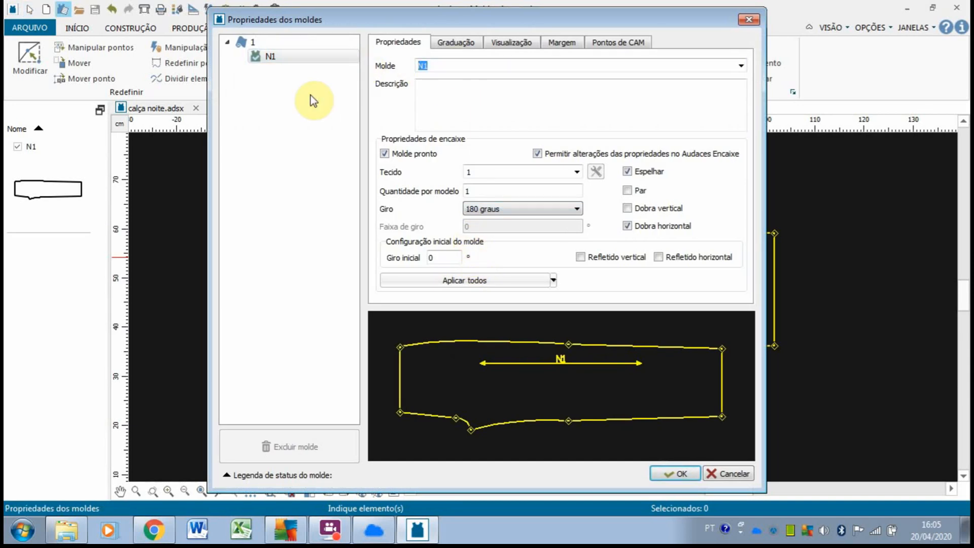
pyautogui.write('FRENTE CALÇA MASC')
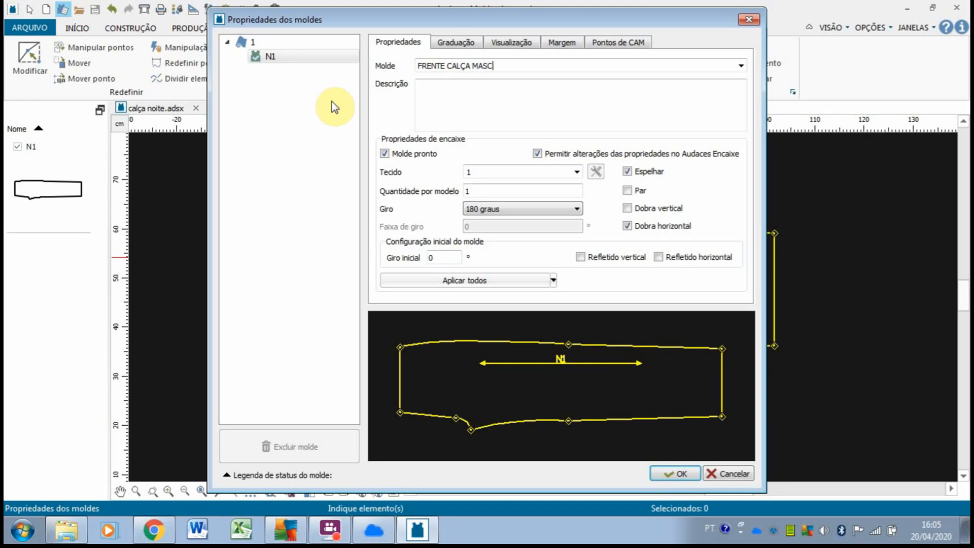
# - Enter "2 x tecido" as the piece's description and set its quantity per model to 2
pyautogui.click(472, 92)
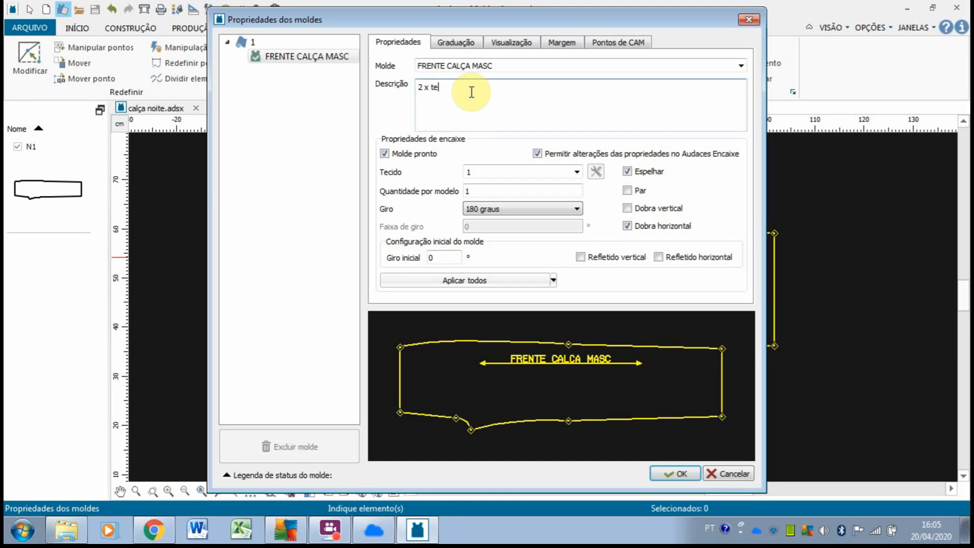
pyautogui.doubleClick(471, 191)
pyautogui.write('2')
pyautogui.press('Tab')
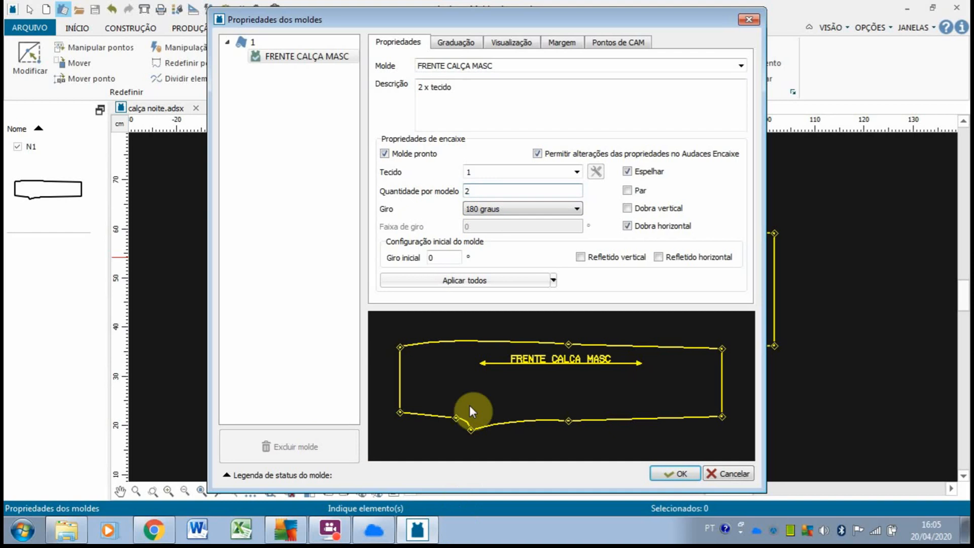
# - Apply the PP-GG(M) size range in the piece's grading settings and set the colour of size M to yellow
pyautogui.click(471, 47)
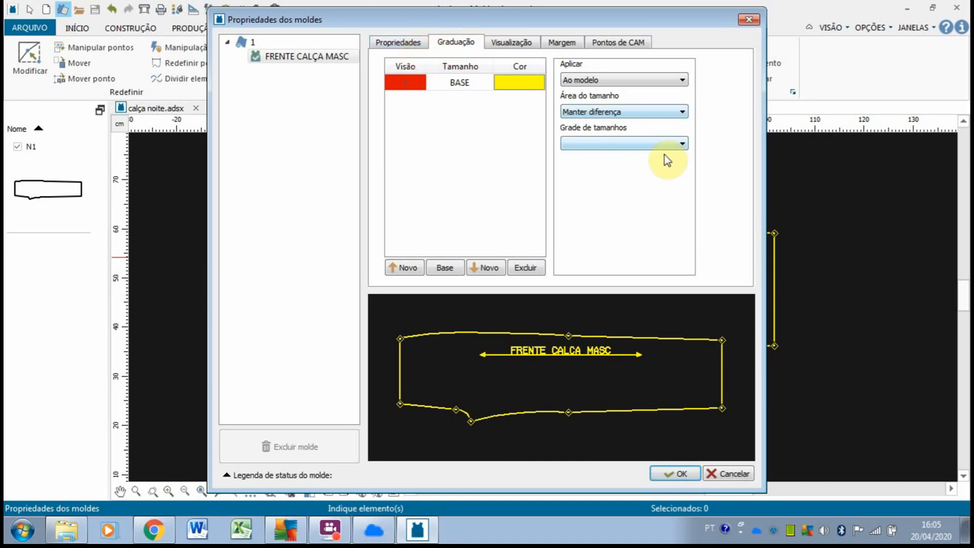
pyautogui.click(680, 147)
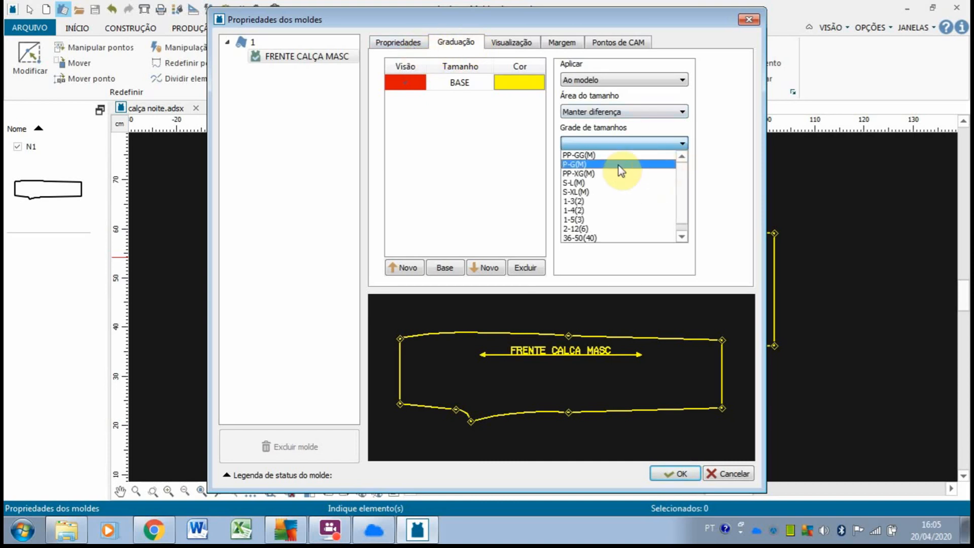
pyautogui.click(597, 155)
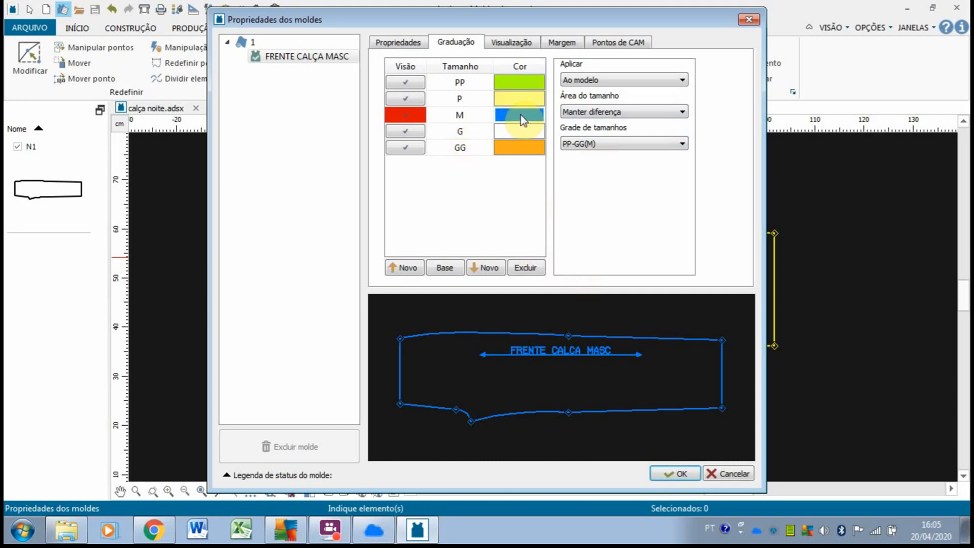
pyautogui.doubleClick(513, 132)
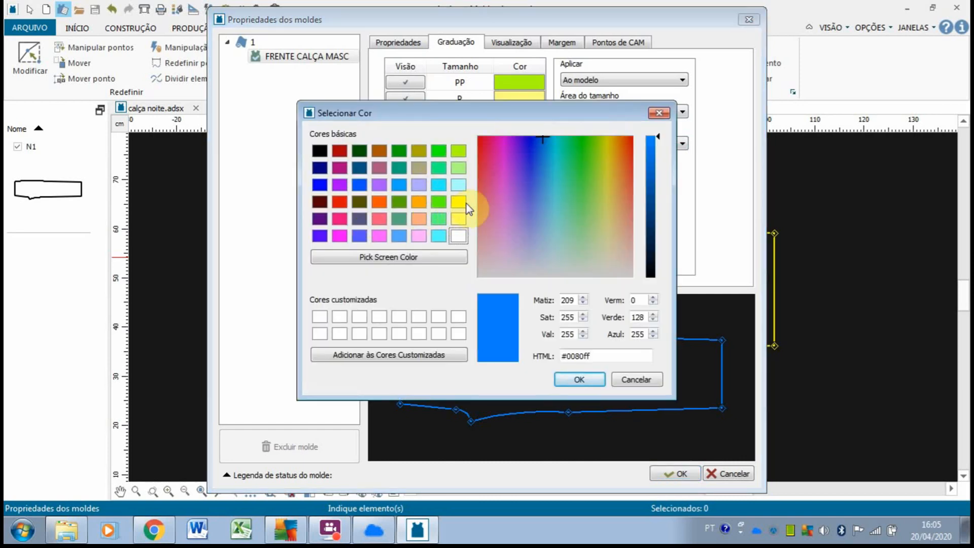
pyautogui.click(462, 235)
pyautogui.click(578, 380)
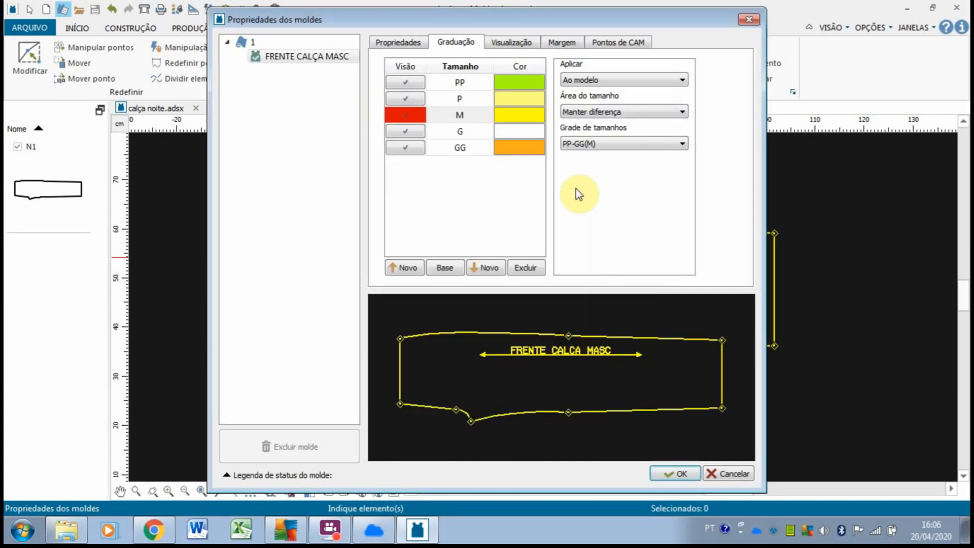
# - Set the colour of size PP to bright blue and the colour of size GG to pink (#ff007f)
pyautogui.doubleClick(523, 86)
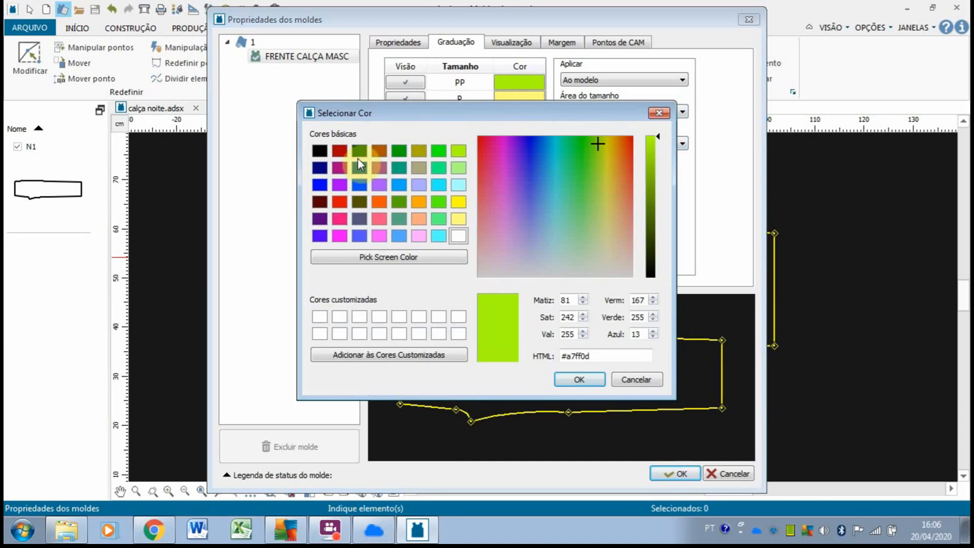
pyautogui.click(320, 168)
pyautogui.click(359, 185)
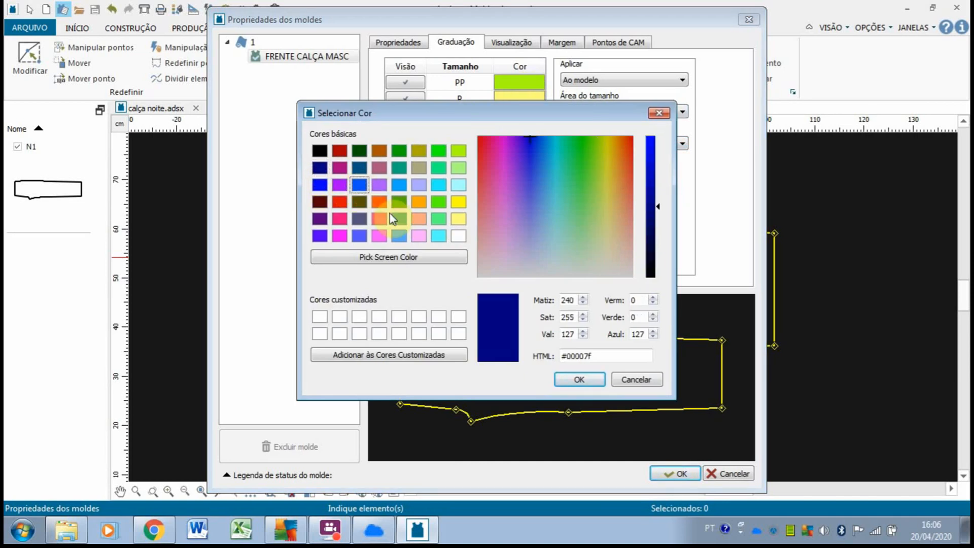
pyautogui.click(579, 379)
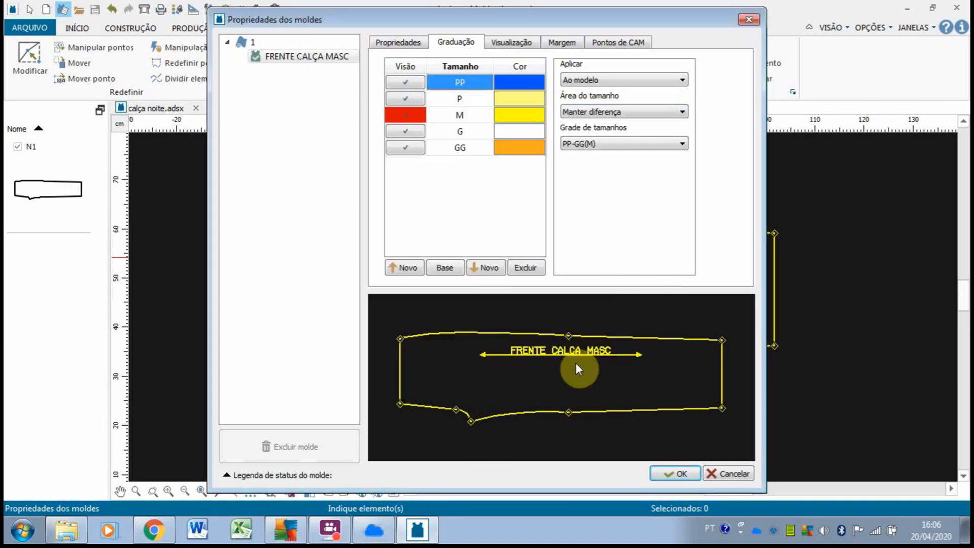
pyautogui.doubleClick(523, 147)
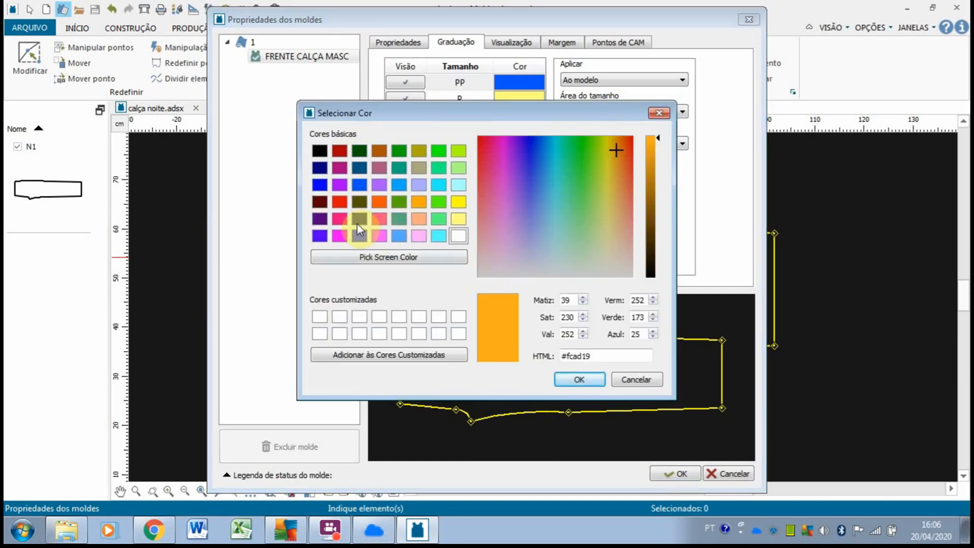
pyautogui.click(339, 218)
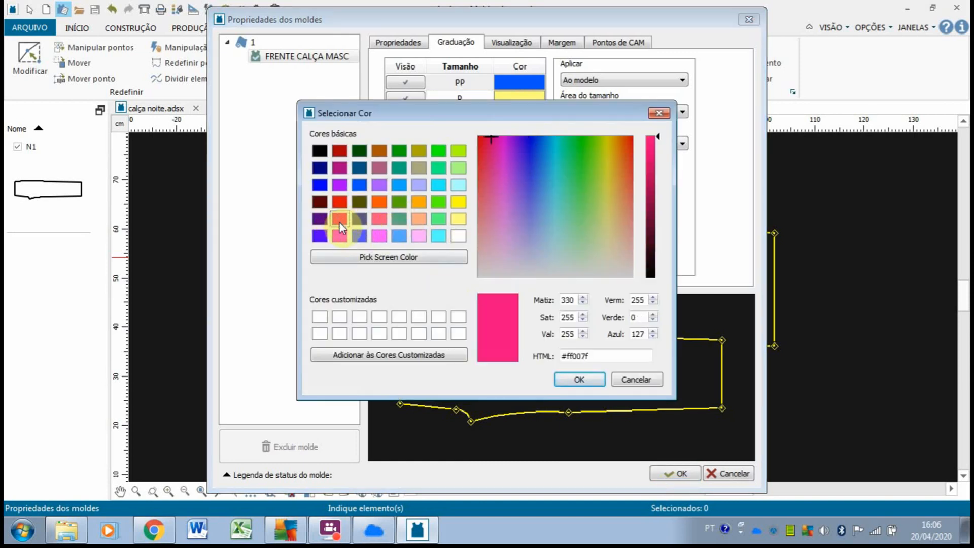
pyautogui.click(580, 379)
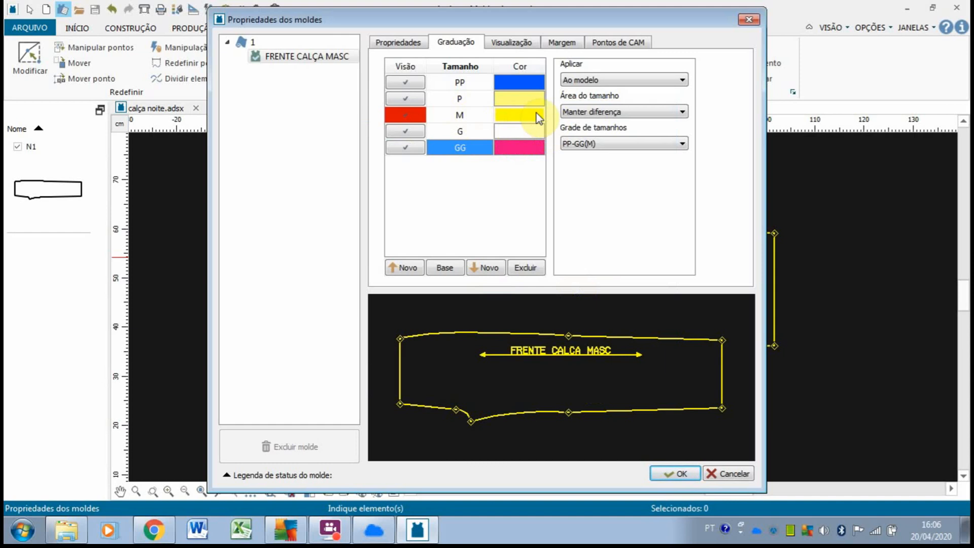
# - Set the colour of size P to green in the piece's grading settings
pyautogui.doubleClick(519, 99)
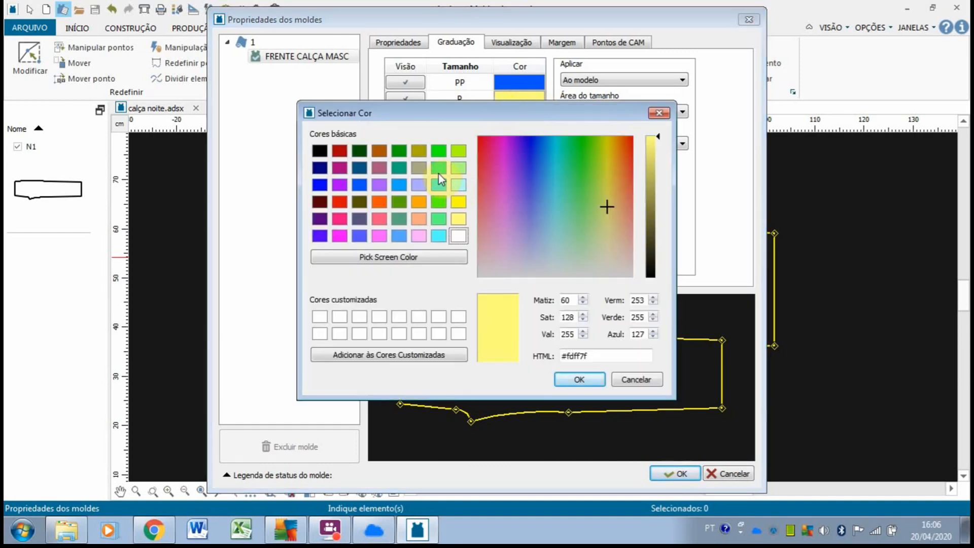
pyautogui.click(439, 152)
pyautogui.click(584, 380)
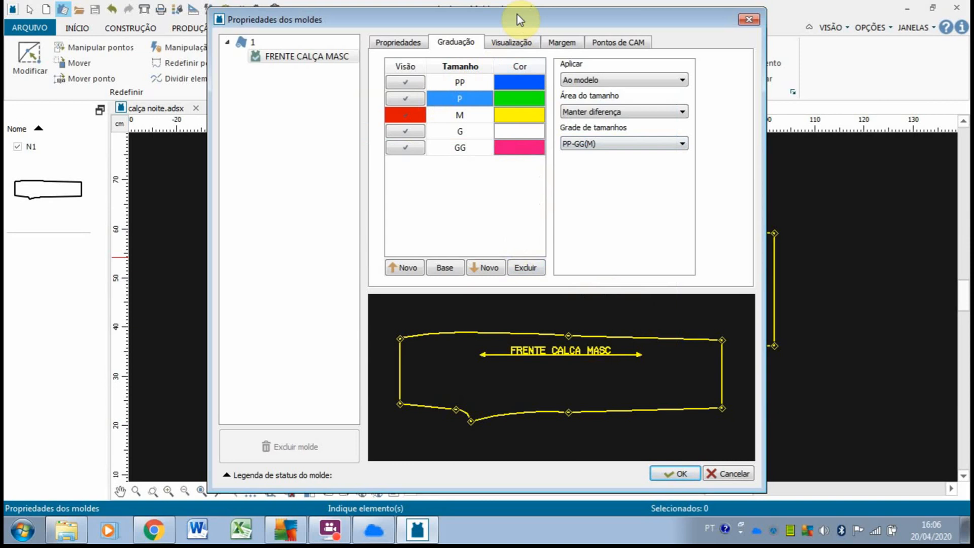
# - Display the description text on the piece and place it centred just below the grain line
pyautogui.click(506, 40)
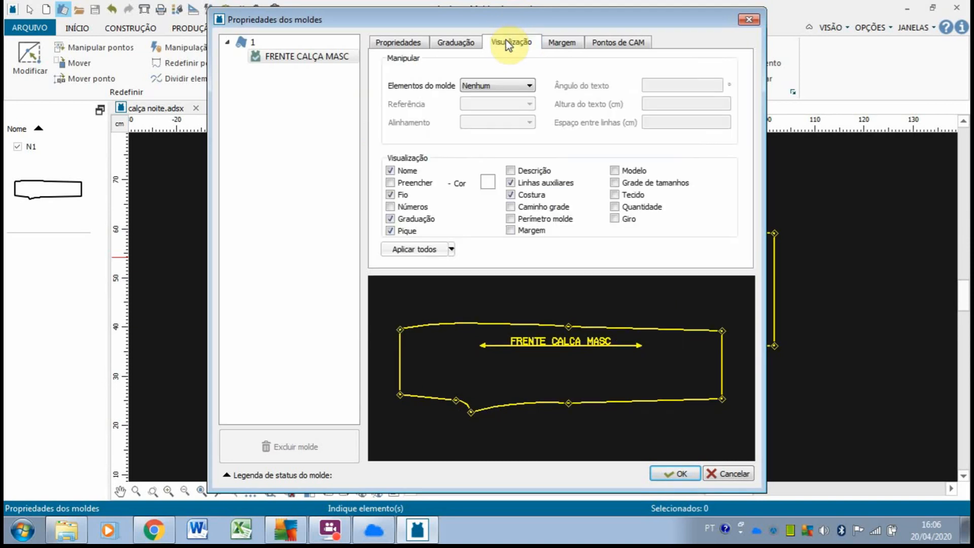
pyautogui.click(528, 90)
pyautogui.click(498, 105)
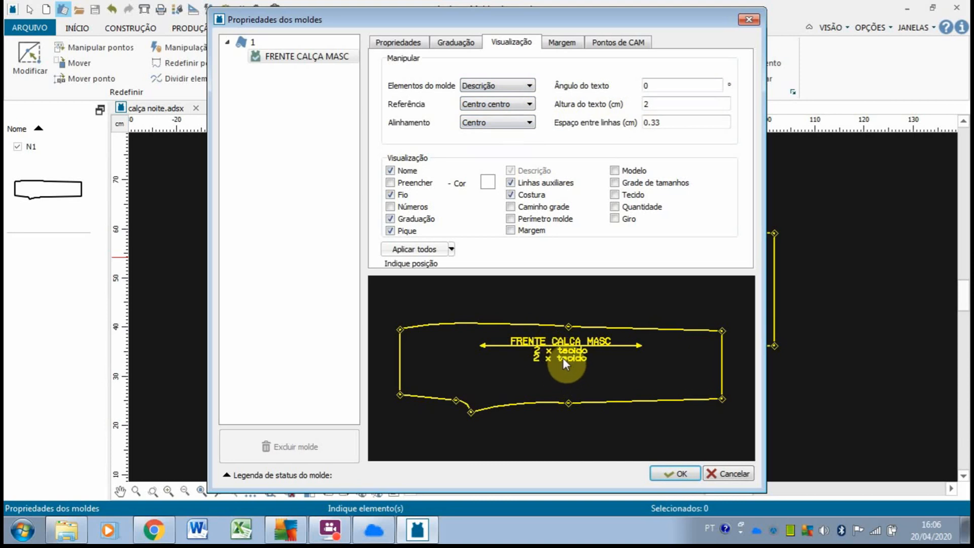
pyautogui.click(562, 358)
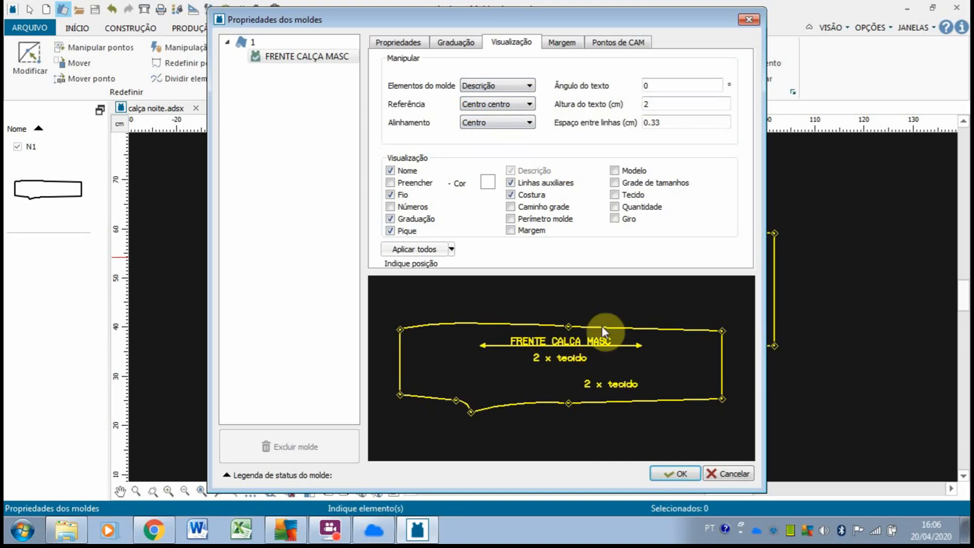
# - Redraw the grain line as a longer horizontal line through the middle of the piece, below the piece name
pyautogui.click(524, 88)
pyautogui.click(511, 116)
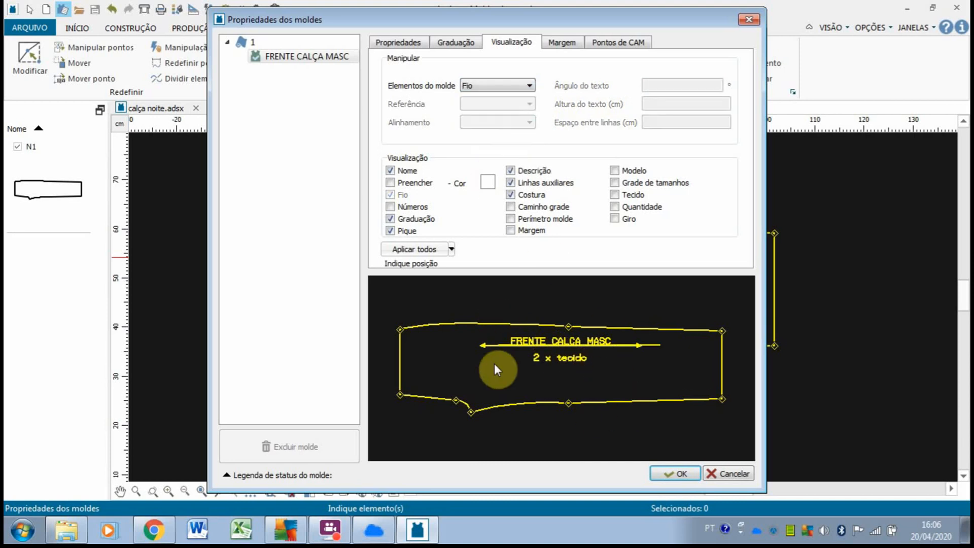
pyautogui.click(434, 358)
pyautogui.click(678, 361)
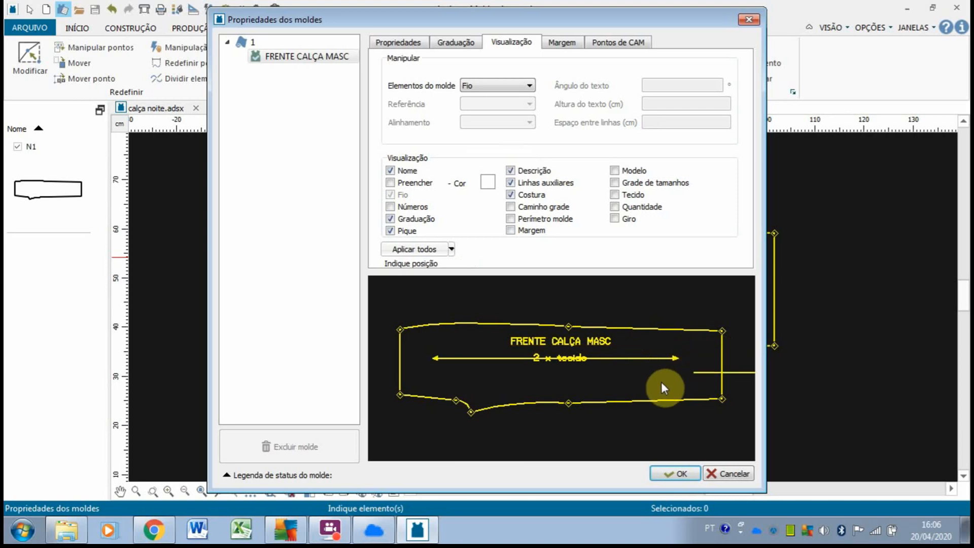
# - Place the description just below the new grain line and the piece name just above it, and apply the piece properties
pyautogui.click(527, 86)
pyautogui.click(483, 104)
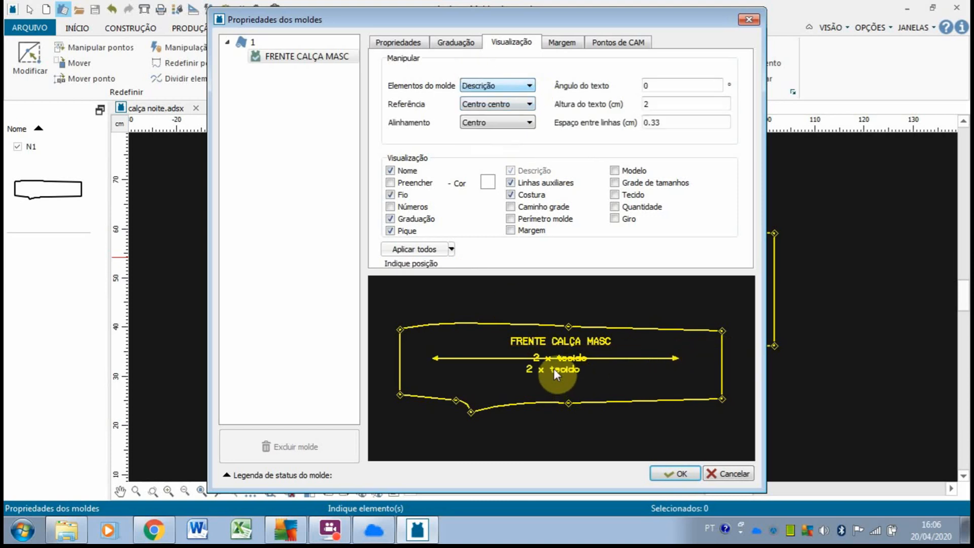
pyautogui.click(578, 333)
pyautogui.click(527, 87)
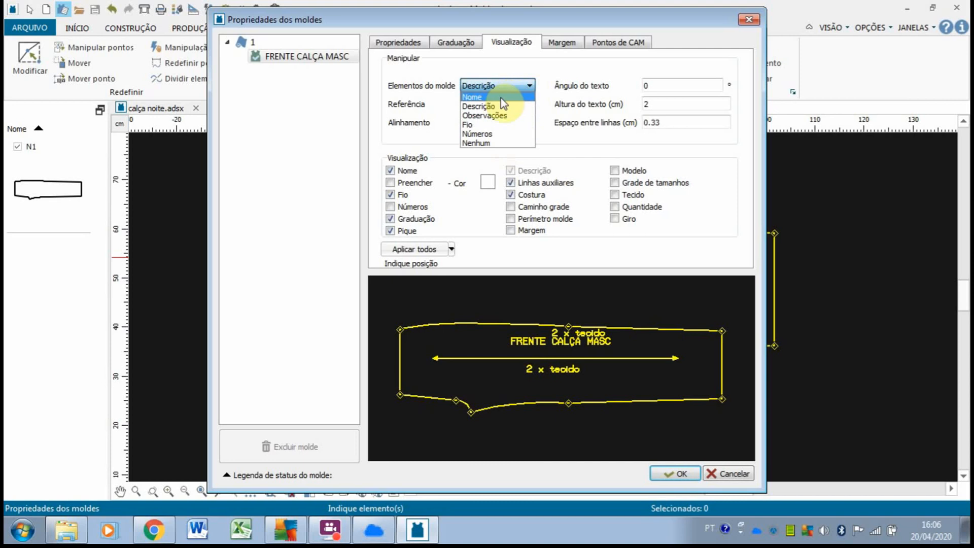
pyautogui.click(501, 97)
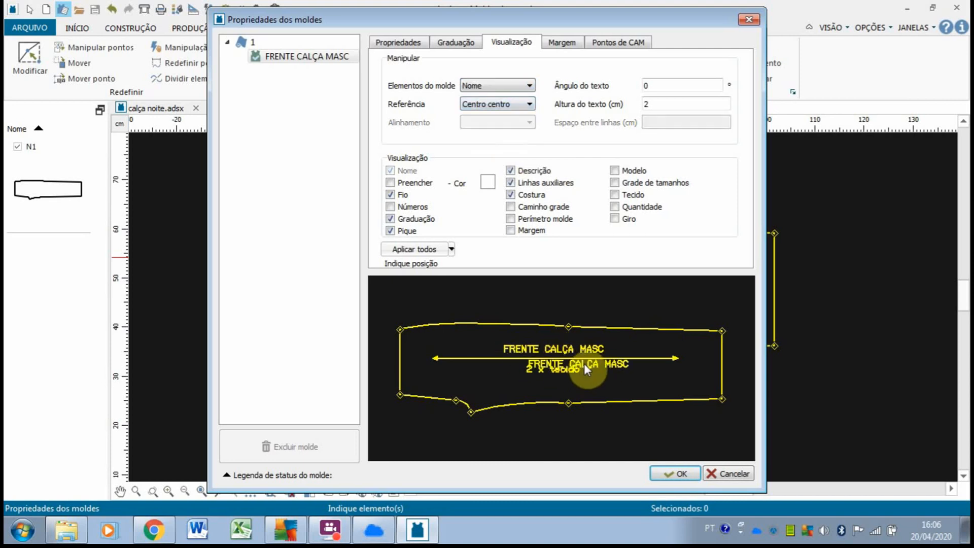
pyautogui.click(583, 363)
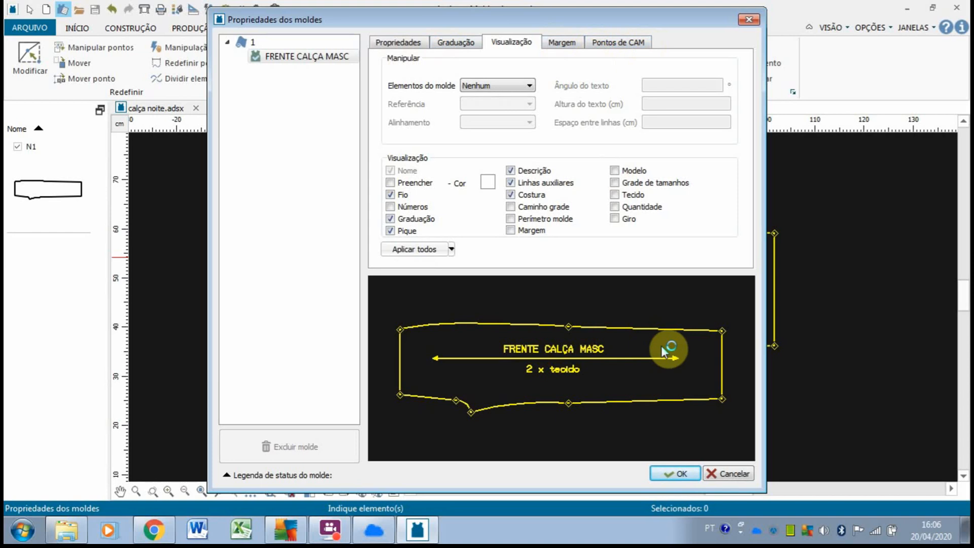
pyautogui.click(676, 475)
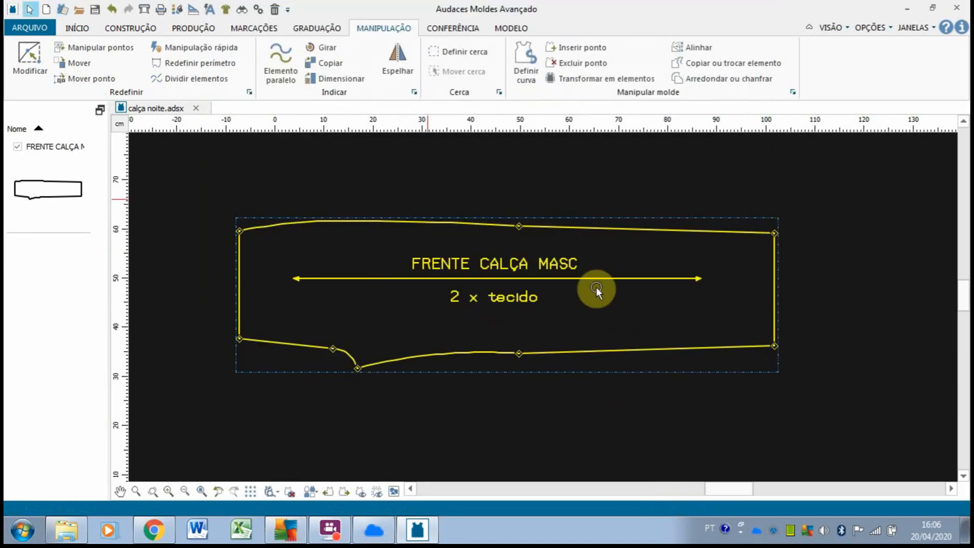
# - Save the pattern as calça noite in the audaces folder, replacing the existing file and leaving the author details blank
pyautogui.click(30, 28)
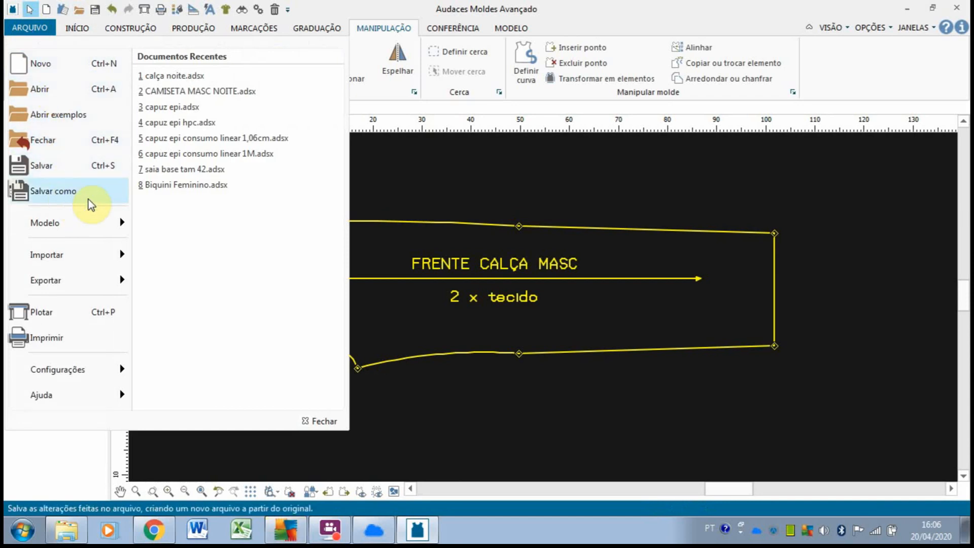
pyautogui.click(124, 199)
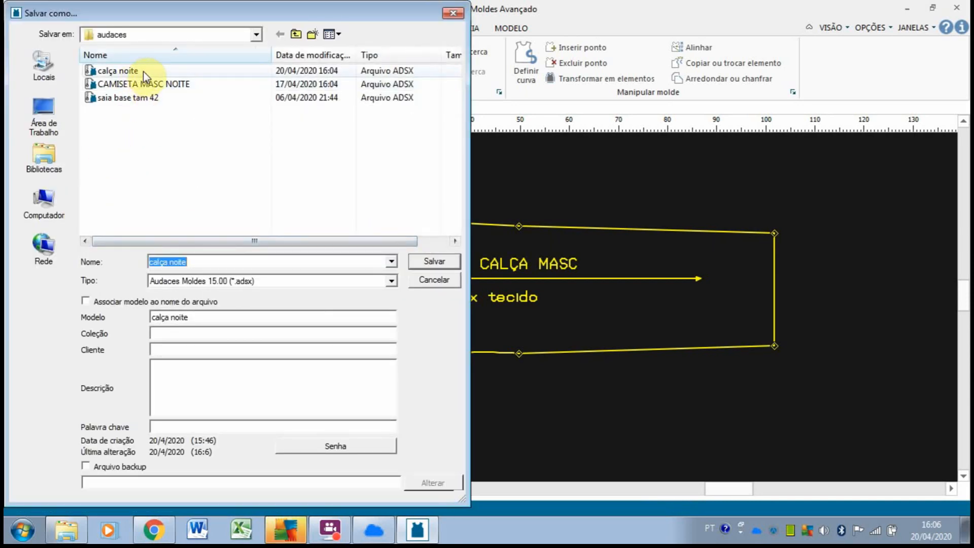
pyautogui.click(421, 261)
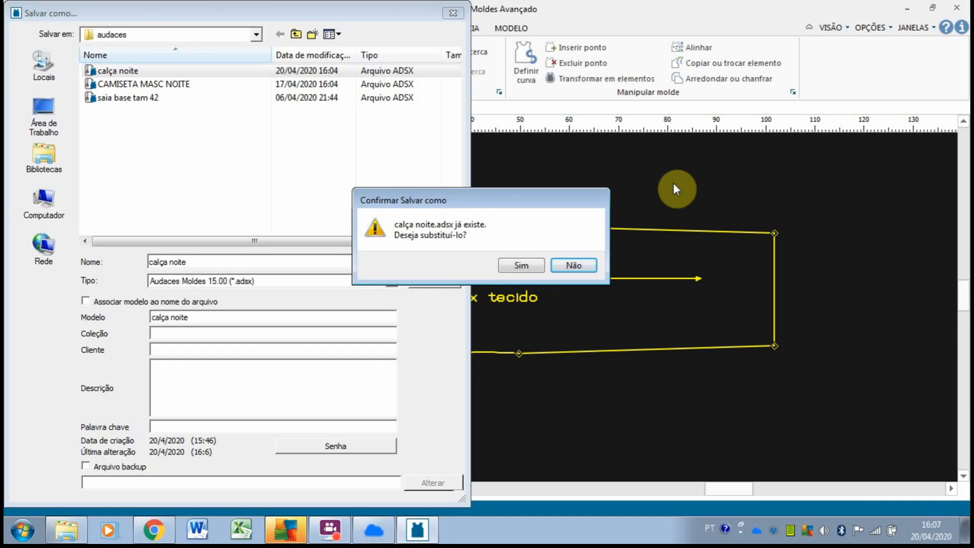
pyautogui.click(524, 265)
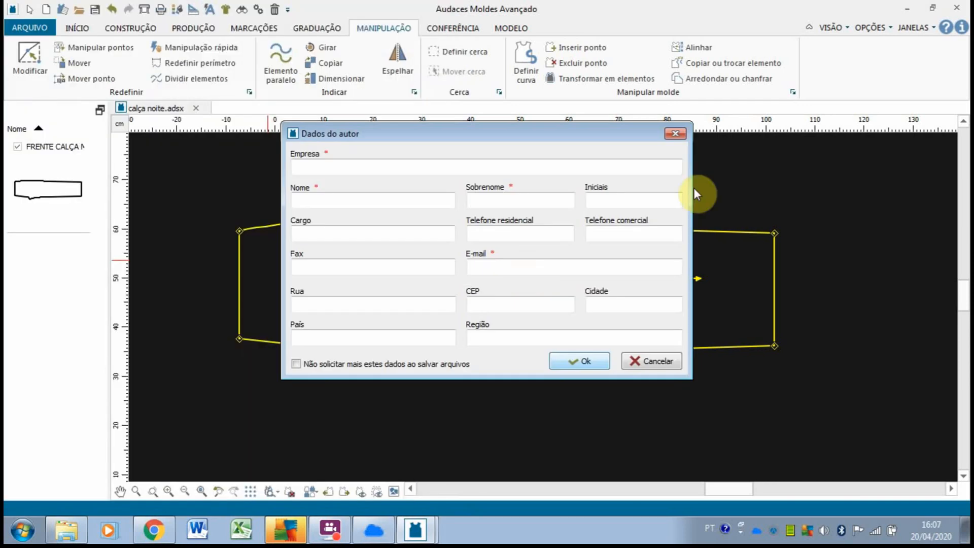
pyautogui.click(594, 362)
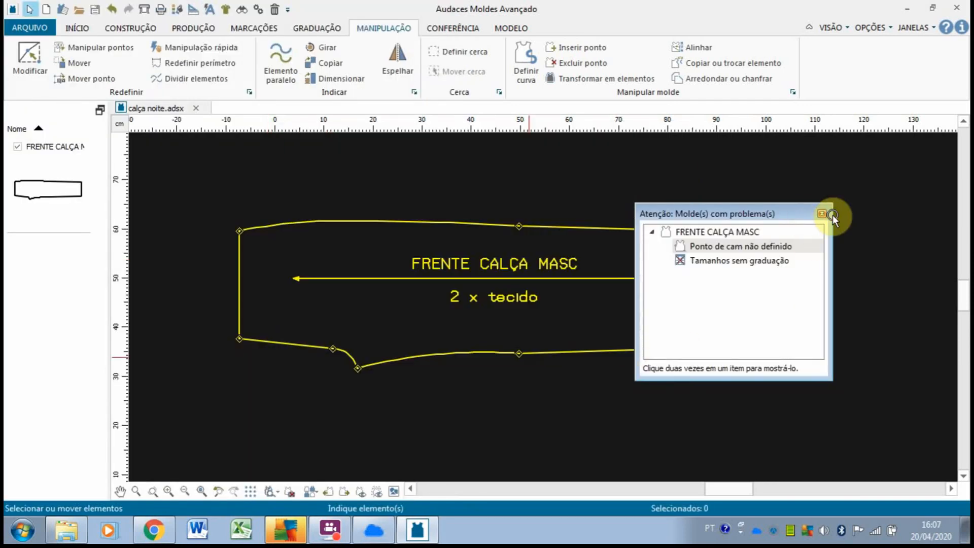
pyautogui.click(822, 213)
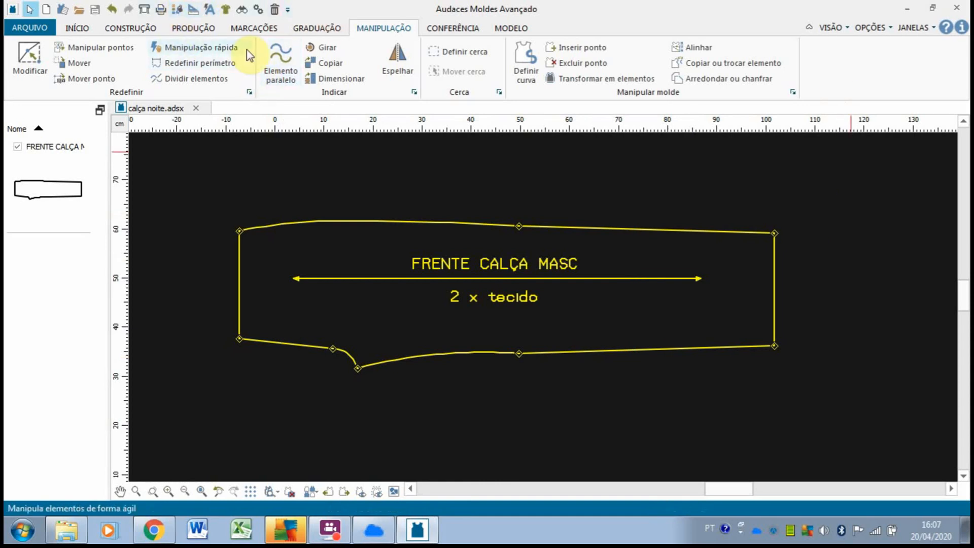
# - Grade the trouser front by table, giving point 3 at the lower waist corner an incremental DX of 0.5 cm for PP/P and -0.5 cm for G/GG
pyautogui.click(317, 29)
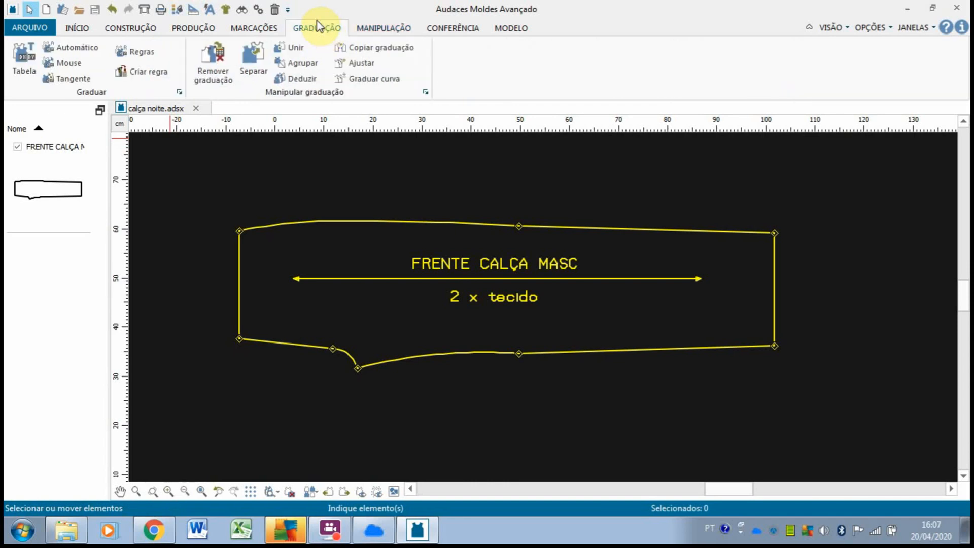
pyautogui.click(23, 63)
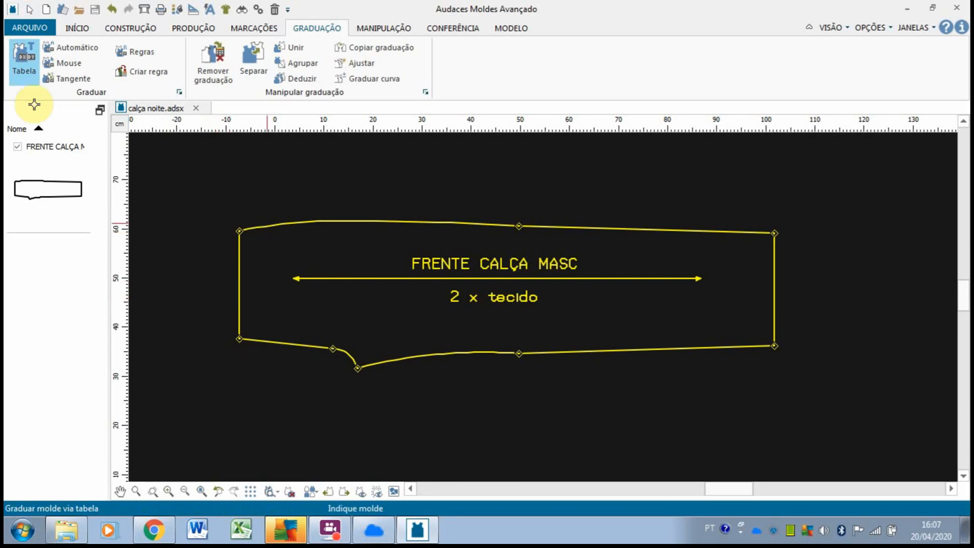
pyautogui.click(446, 261)
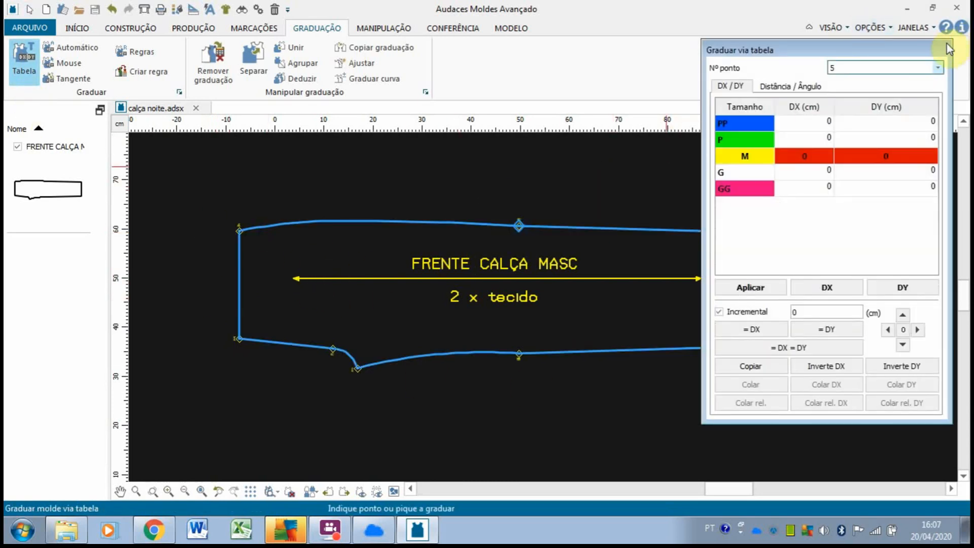
pyautogui.moveTo(947, 42); pyautogui.dragTo(873, 213)
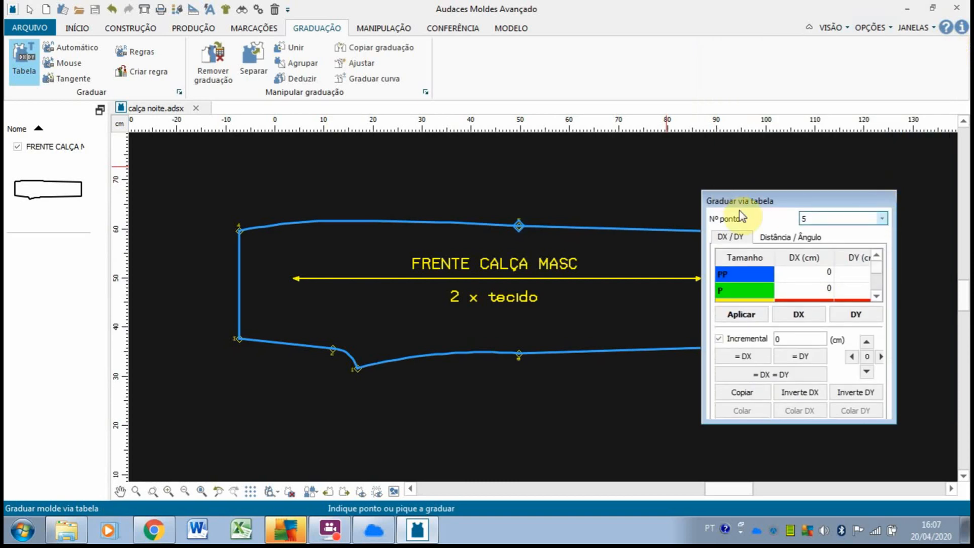
pyautogui.moveTo(738, 201); pyautogui.dragTo(670, 12)
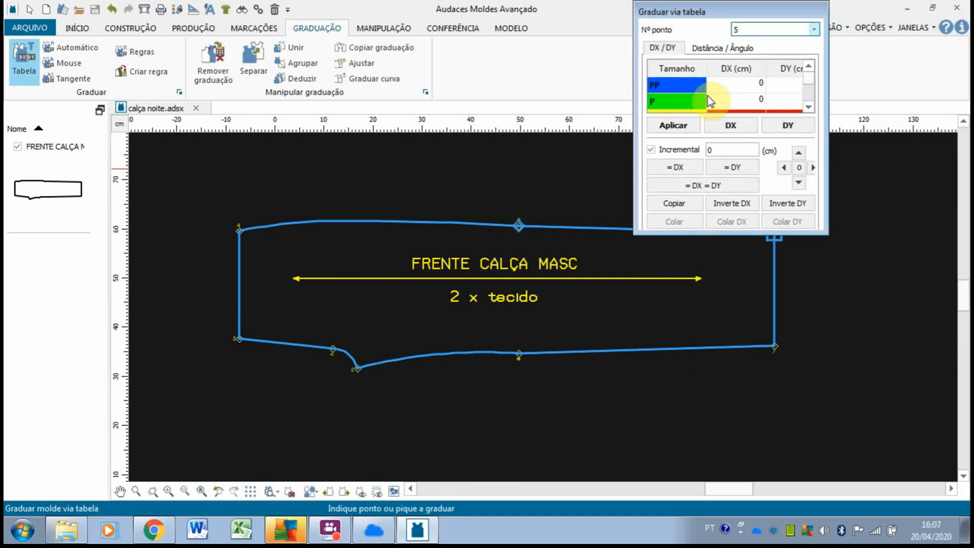
pyautogui.click(714, 151)
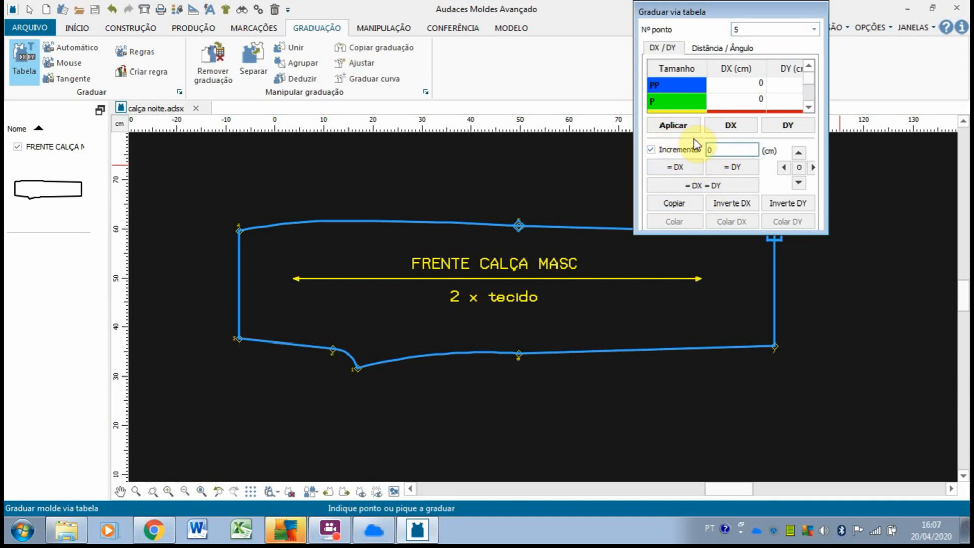
pyautogui.write('.5')
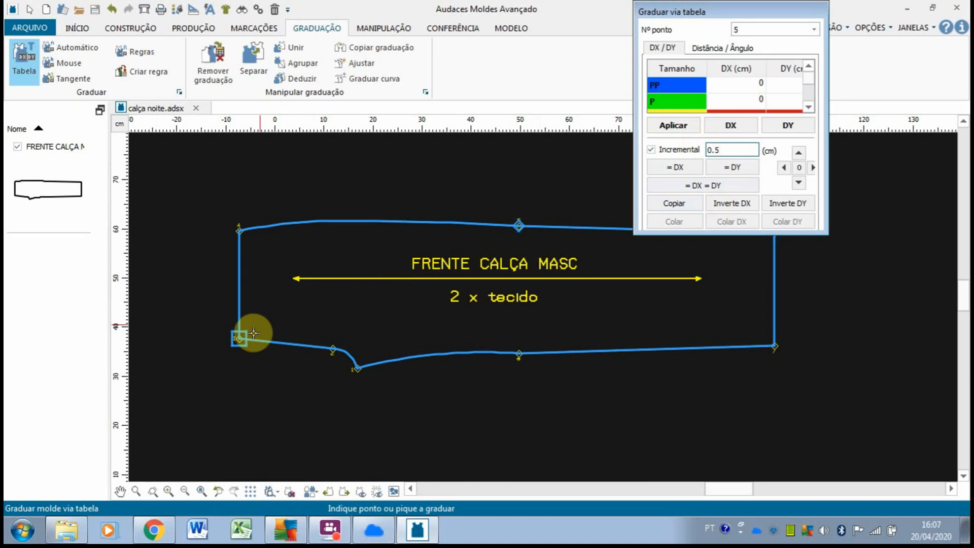
pyautogui.click(239, 338)
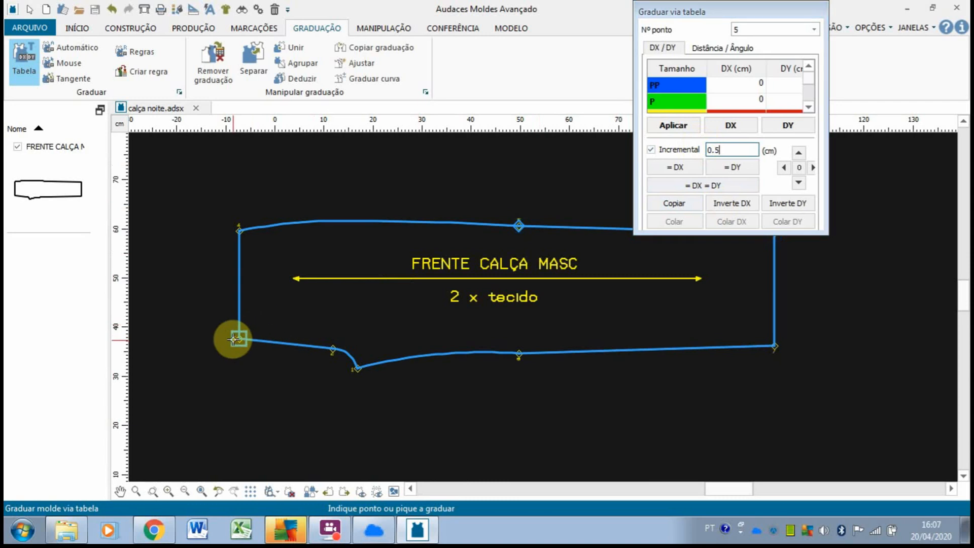
pyautogui.click(783, 167)
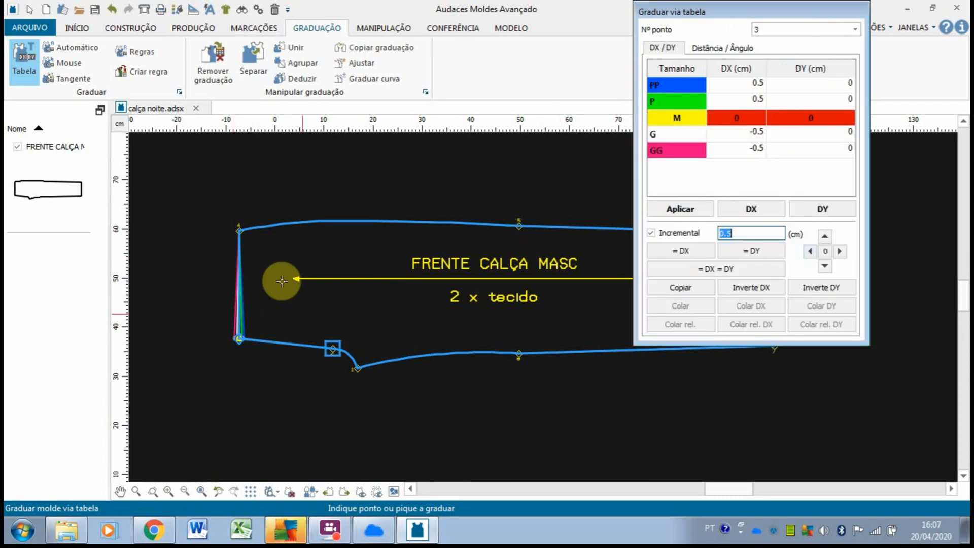
# - Grade point 4 at the upper waist corner incrementally with DX 0.5 and DY -0.5 cm for PP/P, and DX -0.5 and DY 0.5 cm for G/GG
pyautogui.click(239, 230)
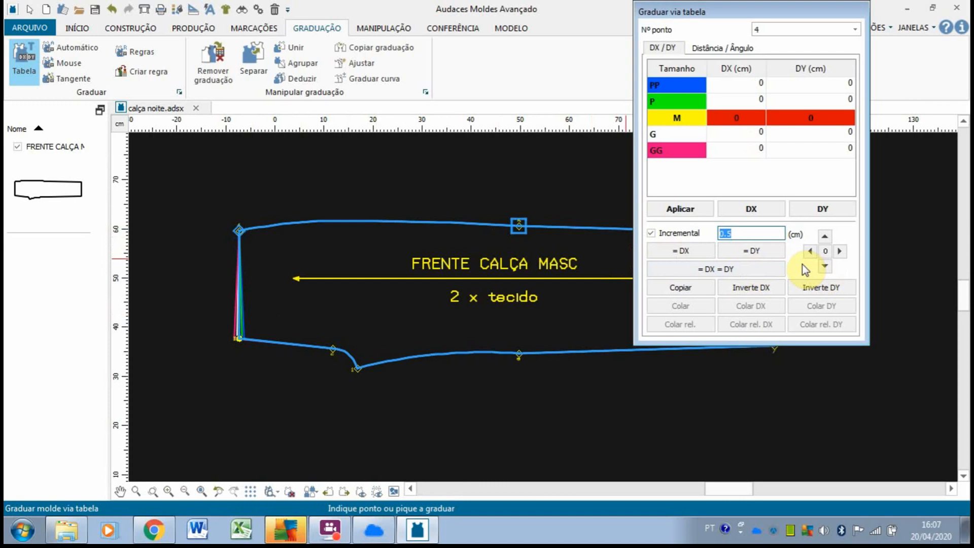
pyautogui.click(810, 251)
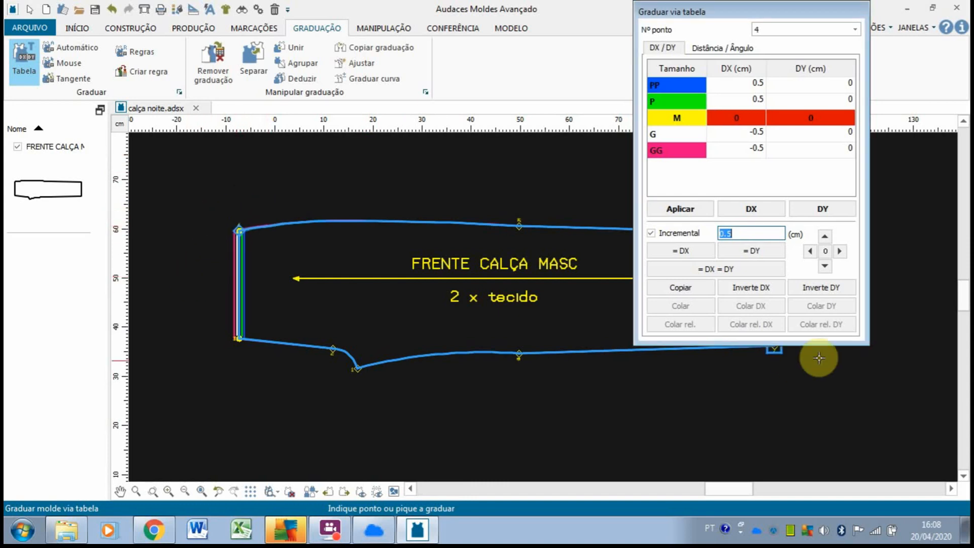
pyautogui.click(829, 236)
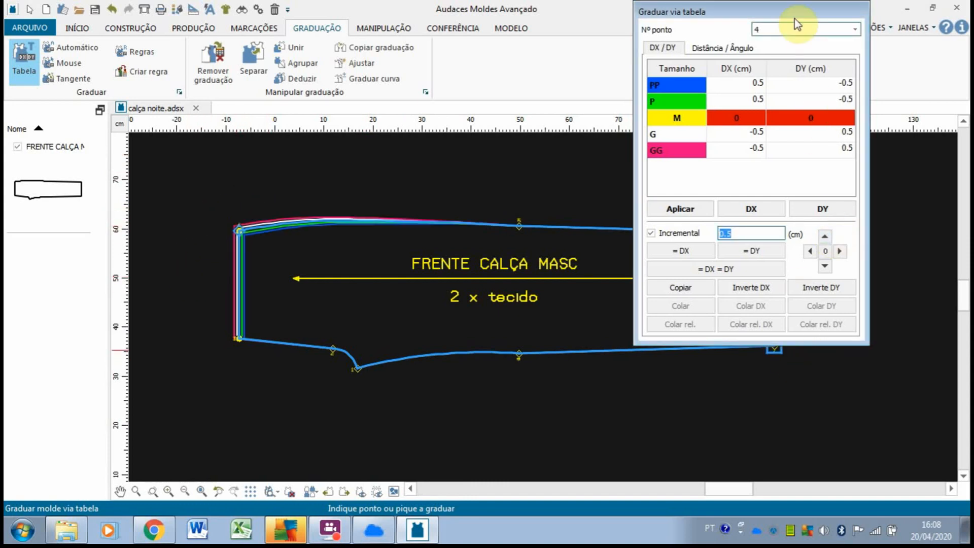
# - Grade point 5 midway along the upper edge with an incremental DY of -0.4 cm for PP/P and 0.4 cm for G/GG
pyautogui.moveTo(761, 2); pyautogui.dragTo(611, 96)
pyautogui.moveTo(699, 105); pyautogui.dragTo(328, 219)
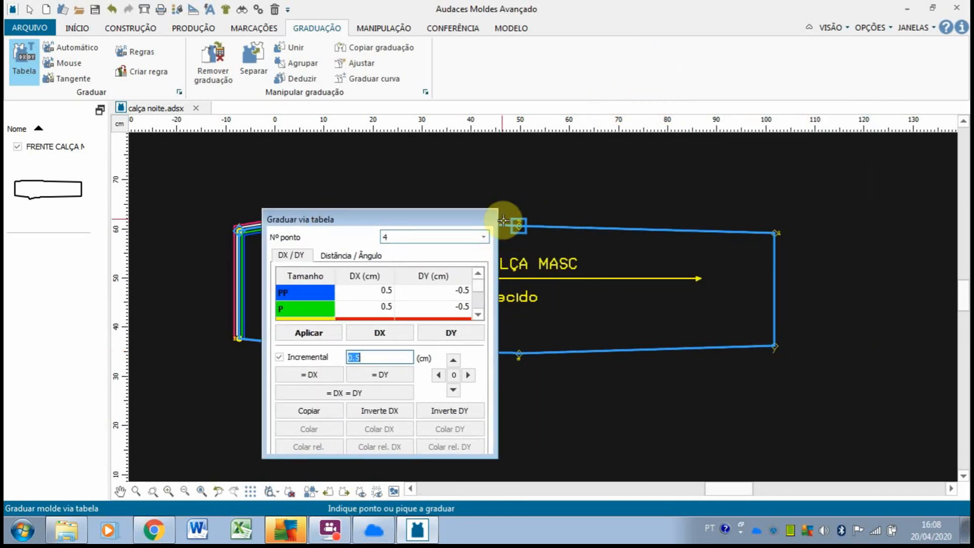
pyautogui.click(518, 226)
pyautogui.click(375, 358)
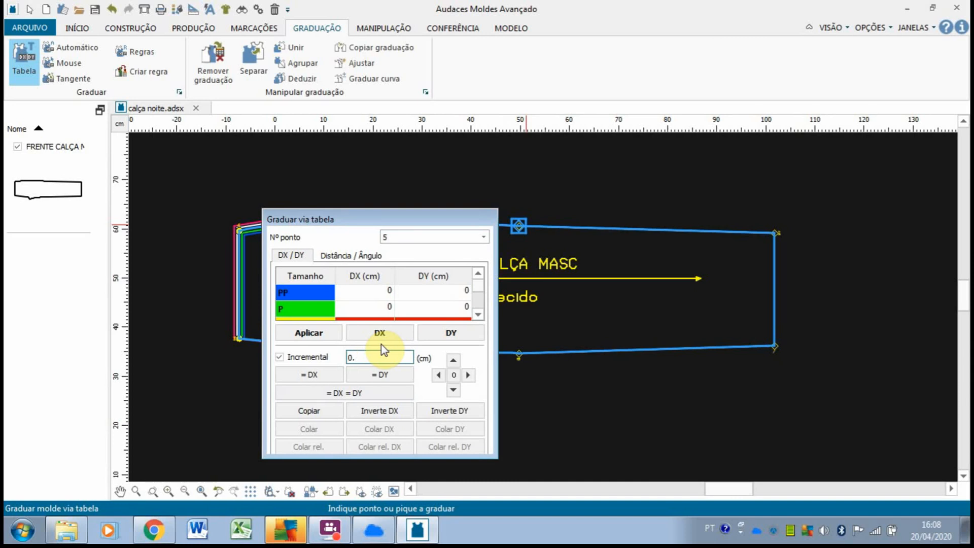
pyautogui.write('4')
pyautogui.moveTo(454, 220); pyautogui.dragTo(397, 181)
pyautogui.click(397, 323)
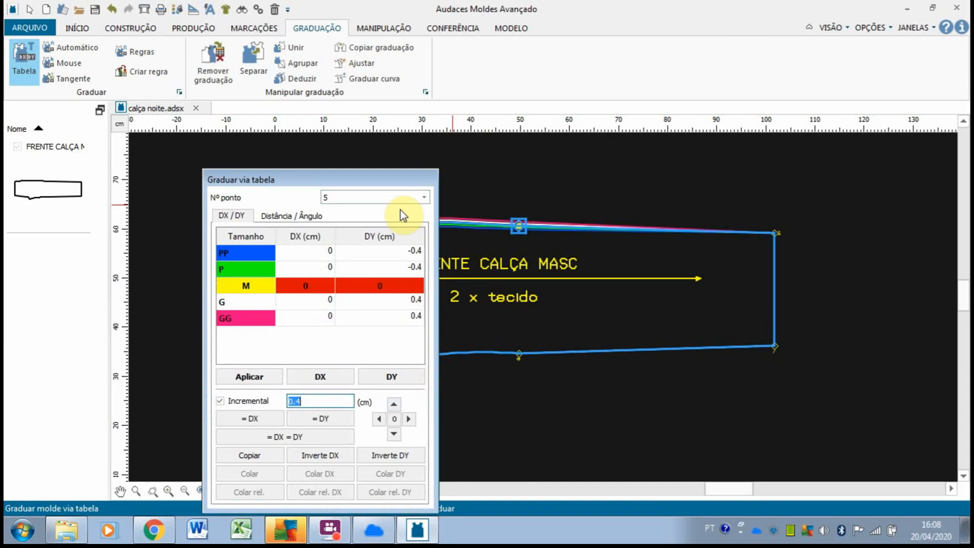
# - Grade point 6 at the upper hem corner with an incremental DY of -0.3 cm for PP/P and 0.3 cm for G/GG
pyautogui.click(307, 401)
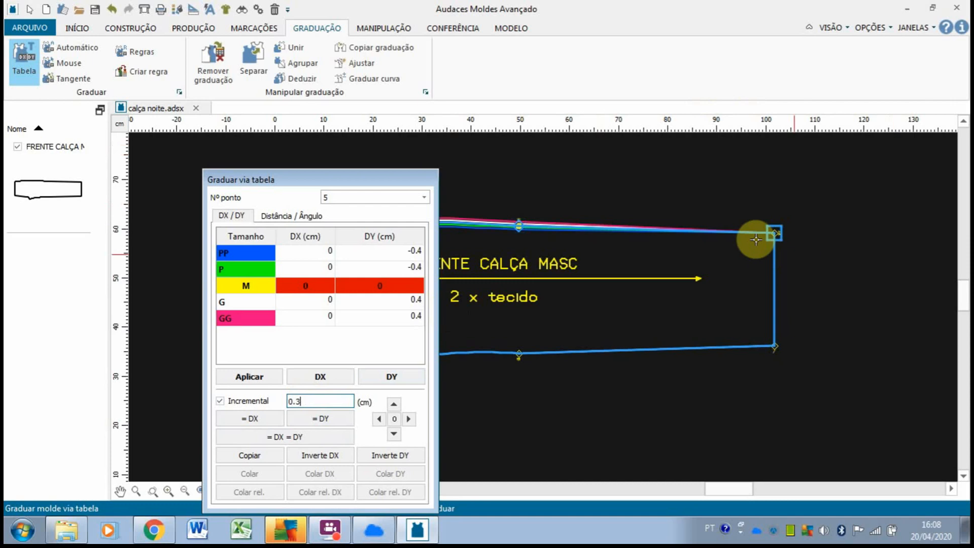
pyautogui.click(775, 233)
pyautogui.click(780, 232)
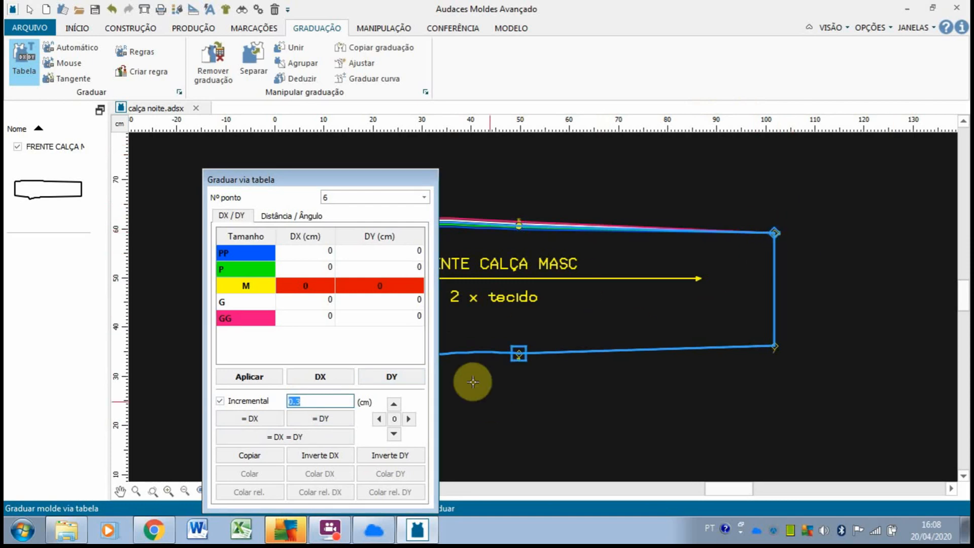
pyautogui.click(395, 404)
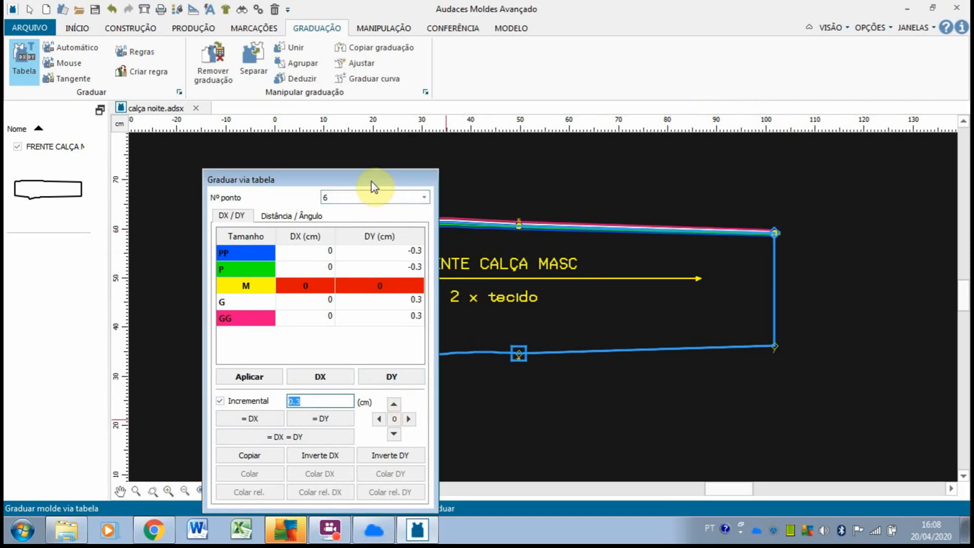
# - Grade point 7 at the lower hem corner with an incremental DY of 0.3 cm for PP/P and -0.3 cm for G/GG
pyautogui.moveTo(375, 179); pyautogui.dragTo(911, 4)
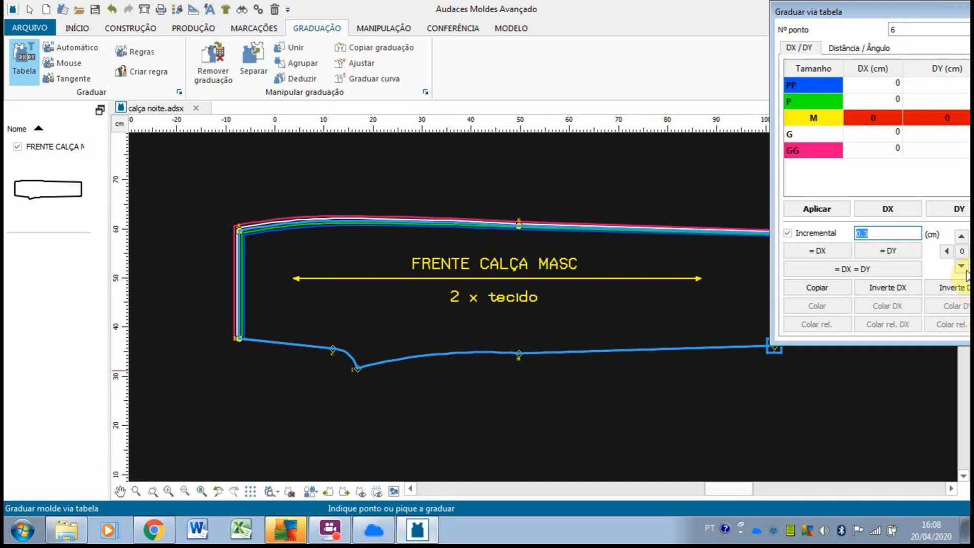
pyautogui.click(797, 343)
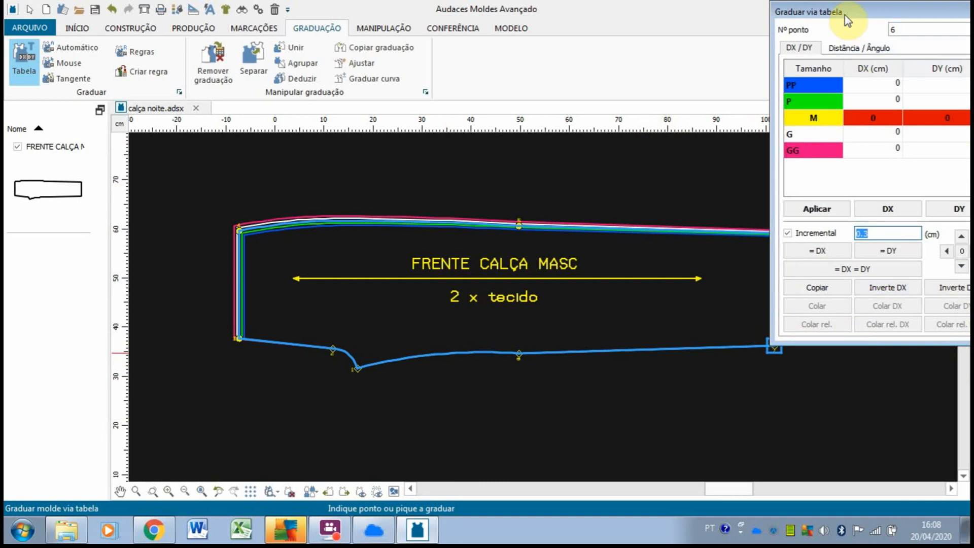
pyautogui.moveTo(845, 15); pyautogui.dragTo(392, 14)
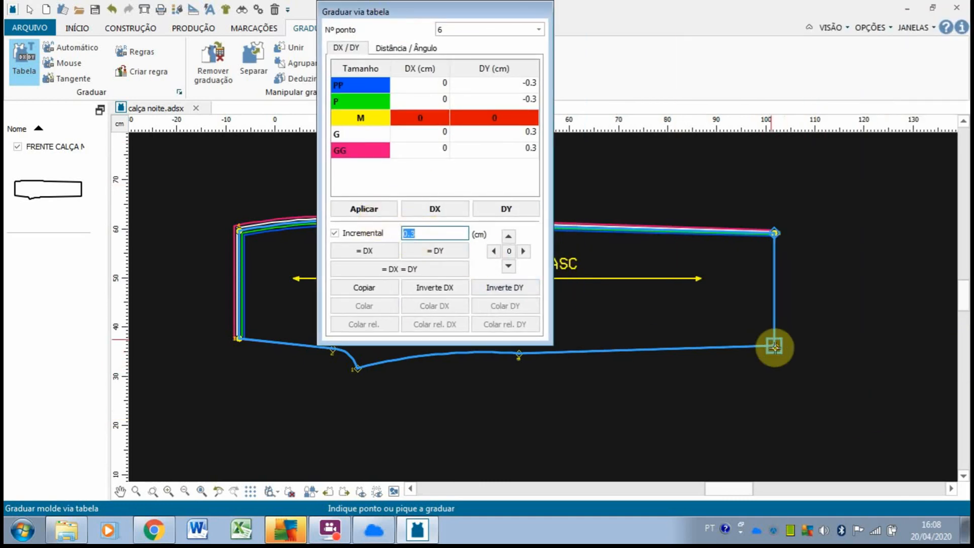
pyautogui.click(518, 354)
pyautogui.click(508, 266)
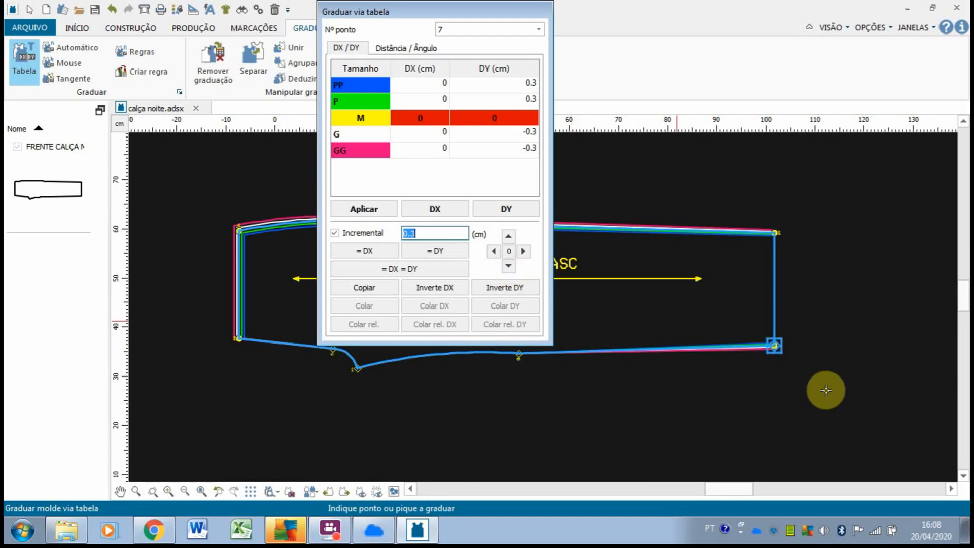
# - Grade point 8 midway along the lower edge and crotch point 1 with DY 0.3 cm for PP/P and -0.3 cm for G/GG, and end table grading
pyautogui.click(525, 352)
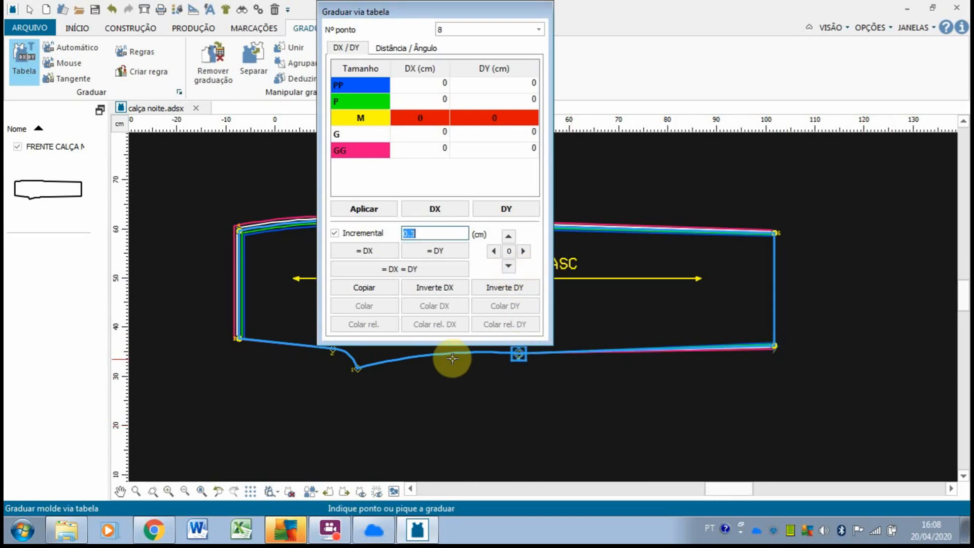
pyautogui.click(508, 266)
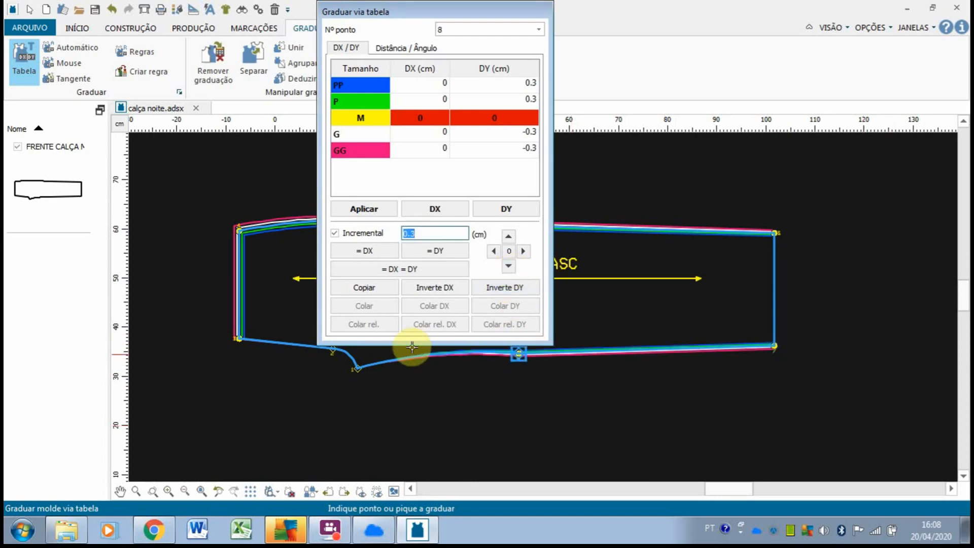
pyautogui.click(364, 376)
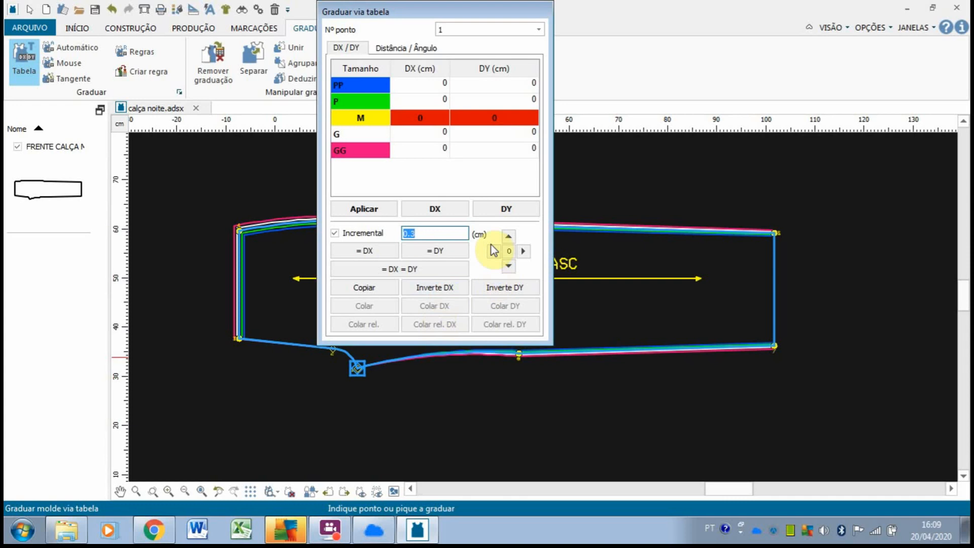
pyautogui.click(508, 266)
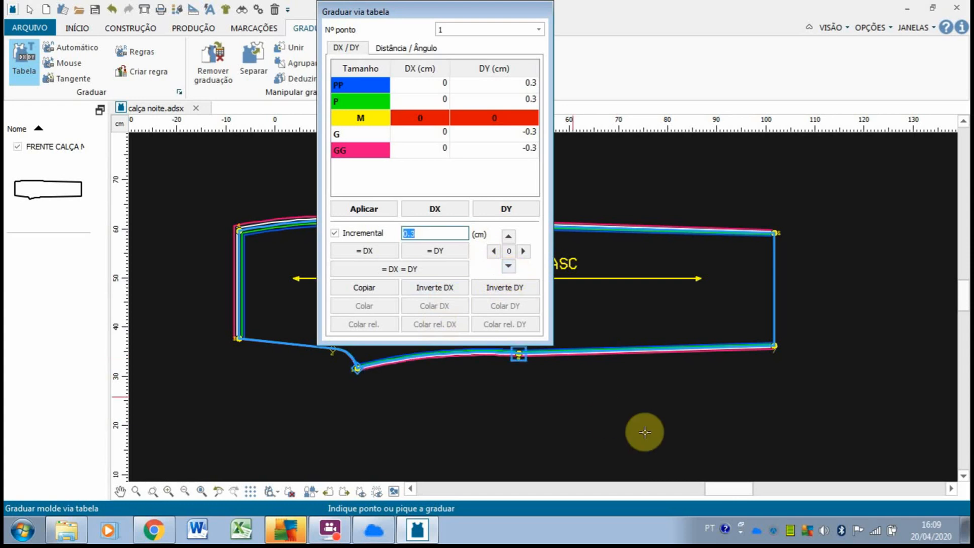
pyautogui.moveTo(503, 15); pyautogui.dragTo(956, 16)
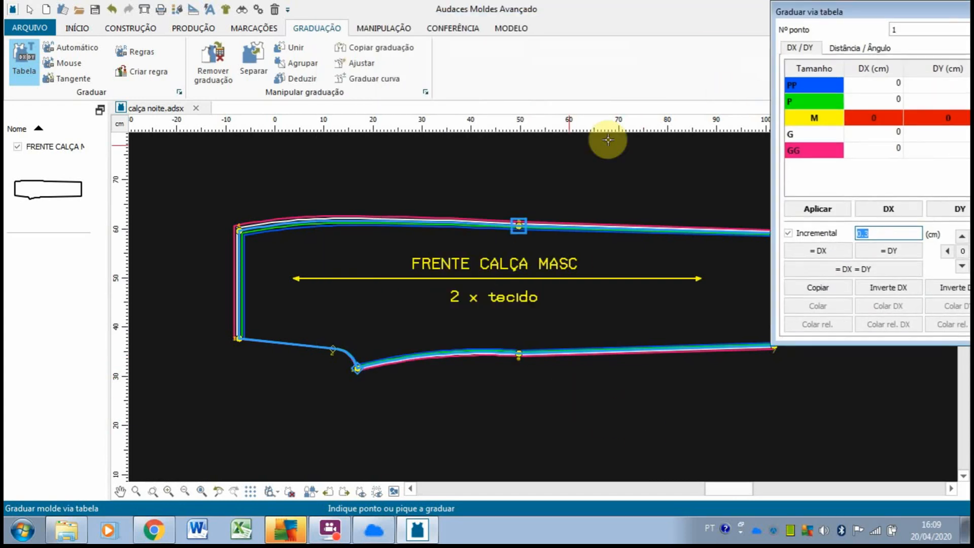
pyautogui.click(495, 271)
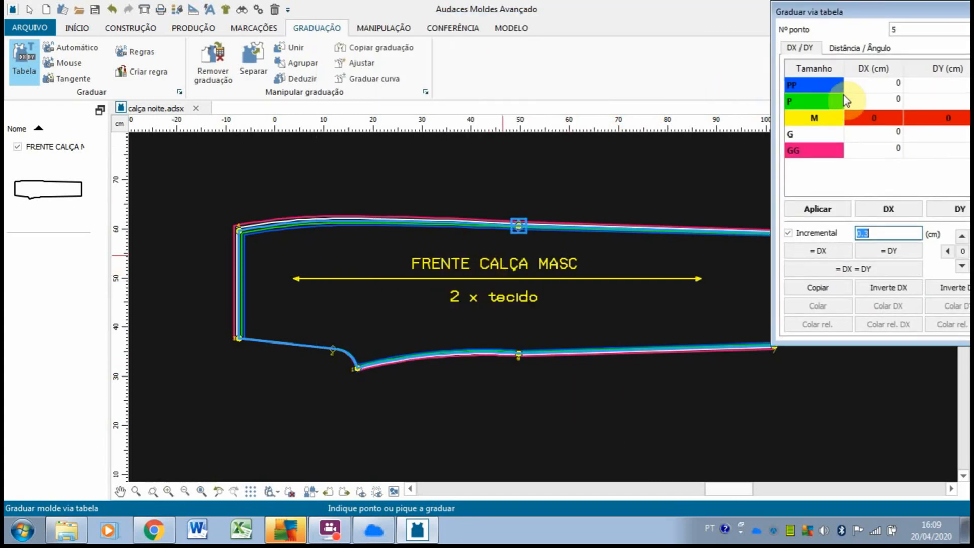
pyautogui.press('Escape')
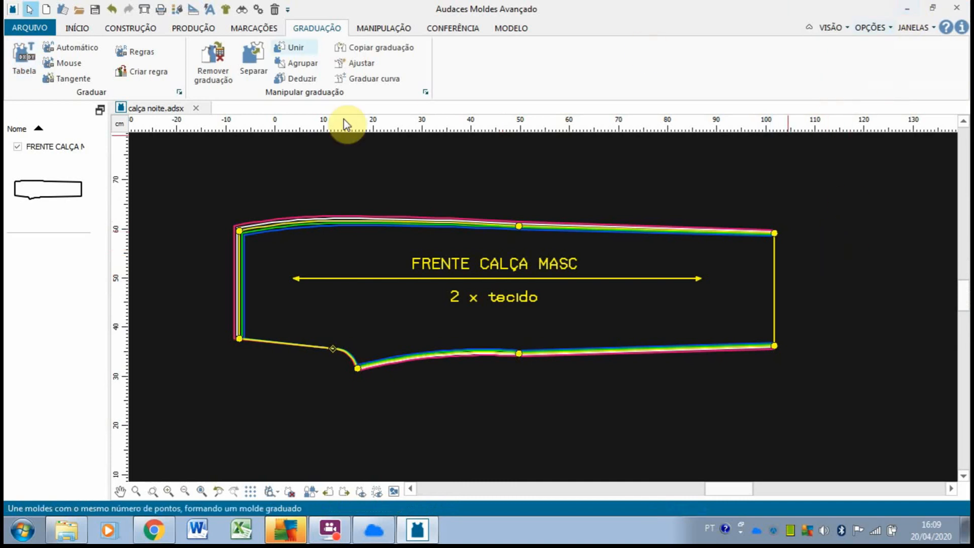
# - Save the graded trouser front, leaving the author details blank, and dismiss the list of pattern problems
pyautogui.click(22, 28)
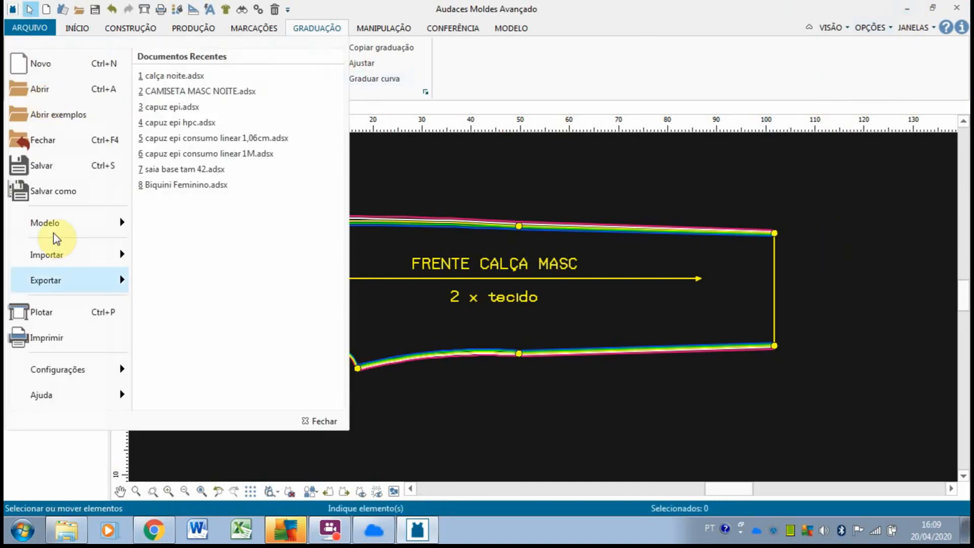
pyautogui.click(598, 200)
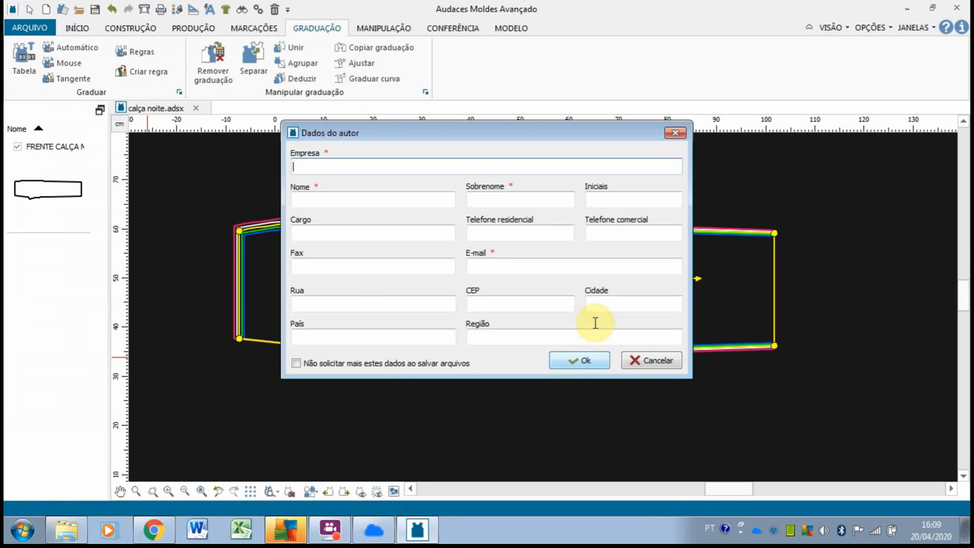
pyautogui.click(554, 359)
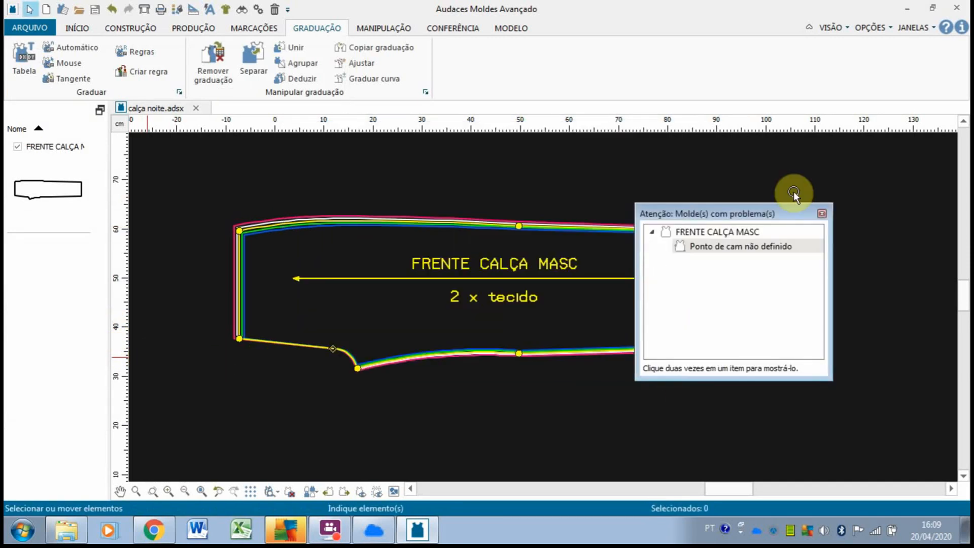
pyautogui.click(822, 214)
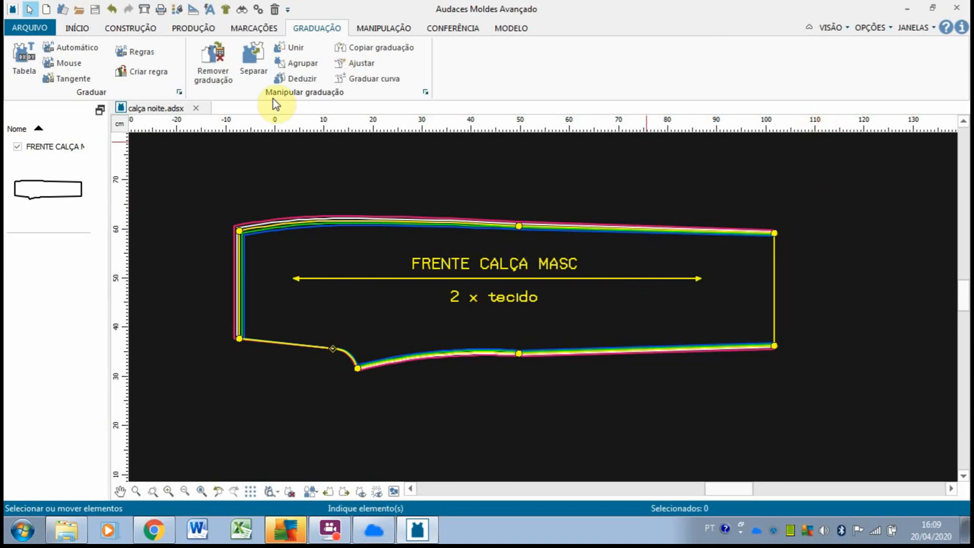
# - Try to raise the middle point of the trouser front's lower edge with Modificar in Proporcional mode, and undo the change
pyautogui.click(381, 28)
pyautogui.click(29, 59)
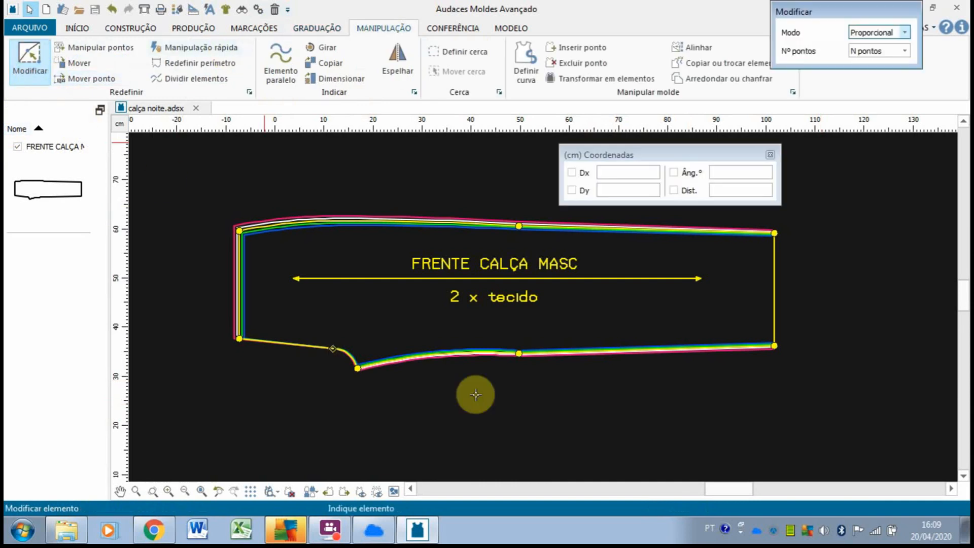
pyautogui.click(518, 353)
pyautogui.click(518, 352)
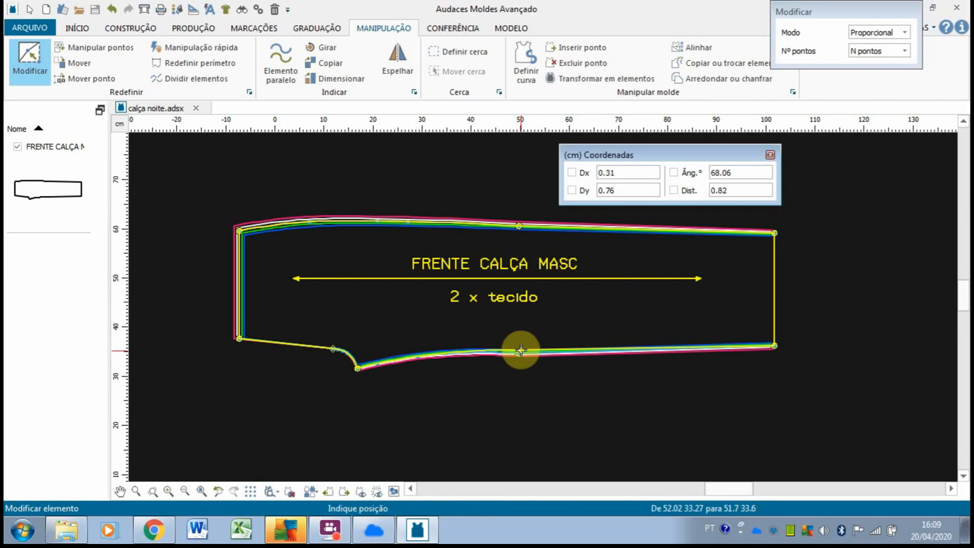
pyautogui.click(520, 349)
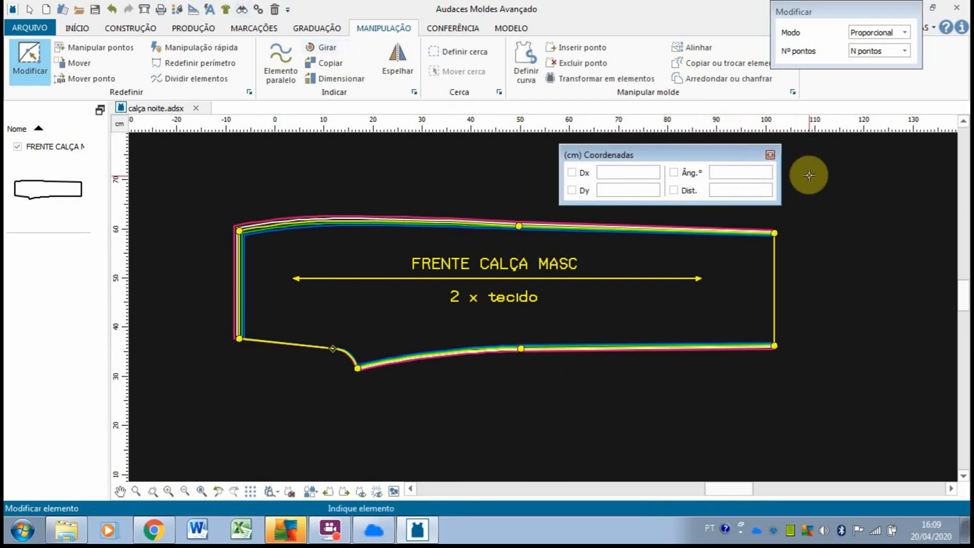
pyautogui.click(770, 154)
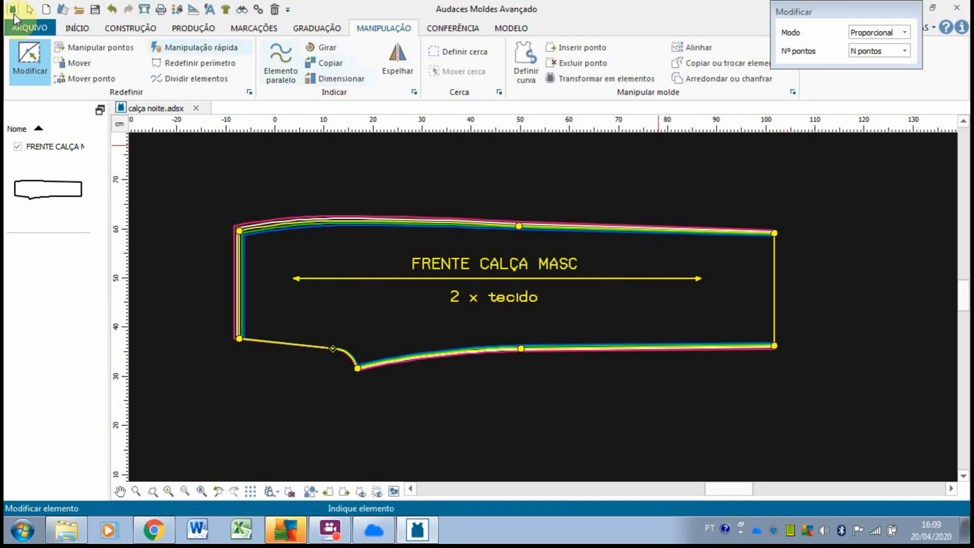
pyautogui.click(113, 11)
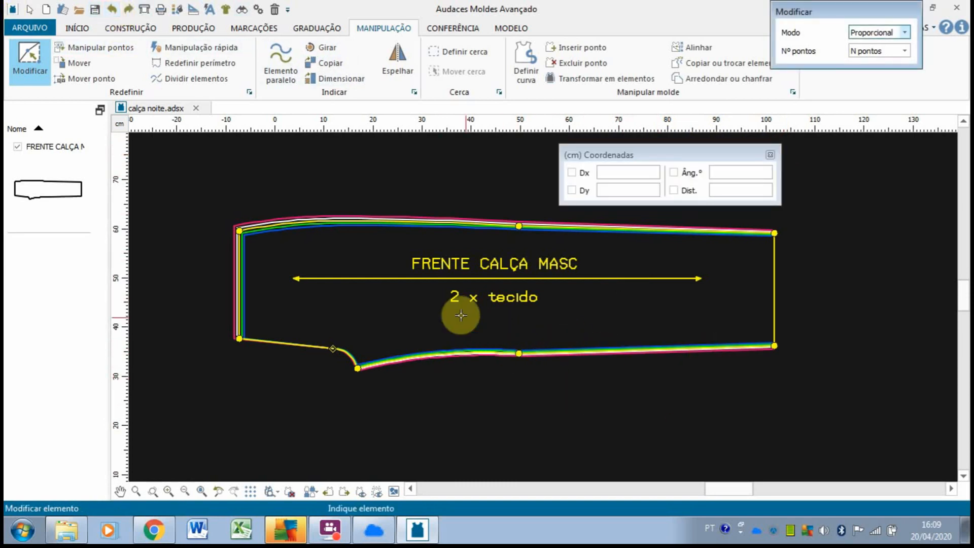
pyautogui.click(770, 154)
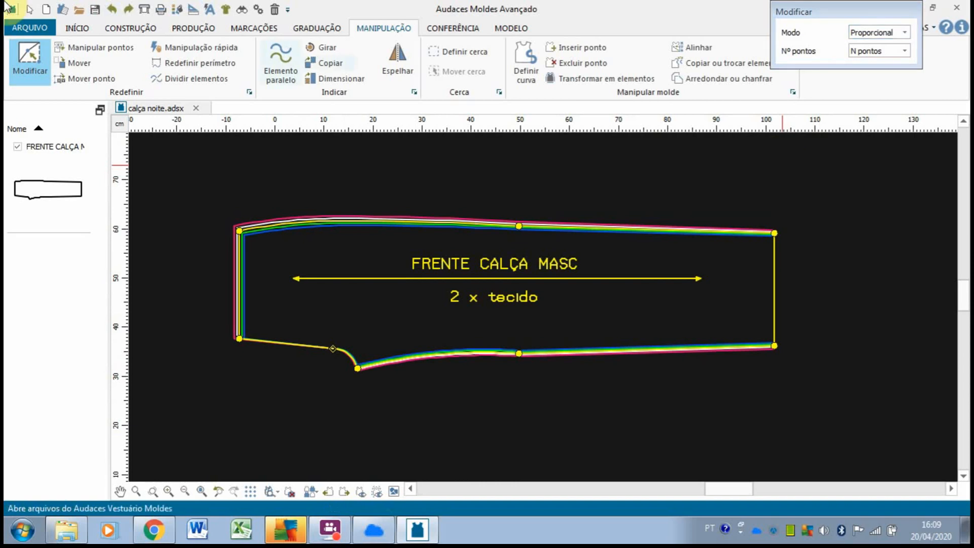
# - Move the middle point of the lower edge slightly upward with Modificar, using Proporcional mode and N pontos, and close the coordinates window
pyautogui.click(29, 64)
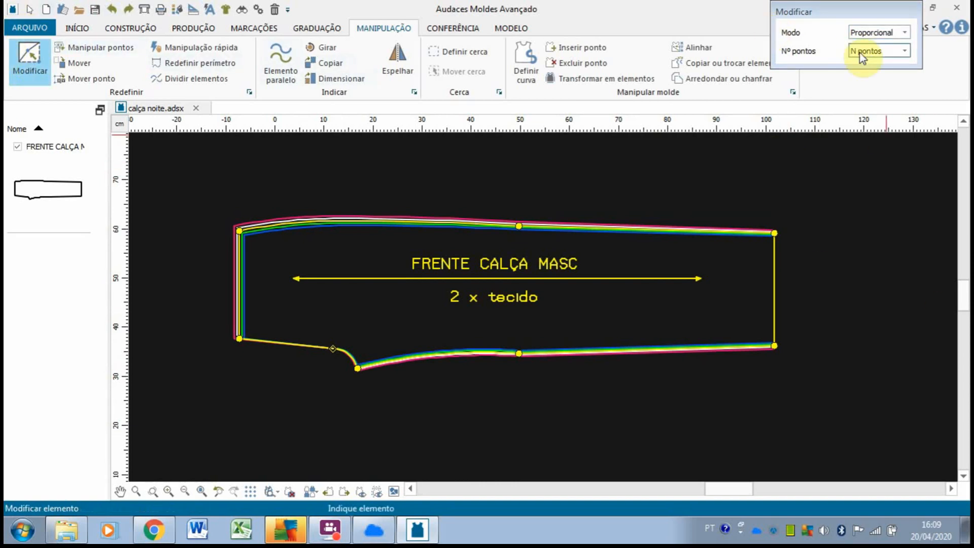
pyautogui.click(519, 353)
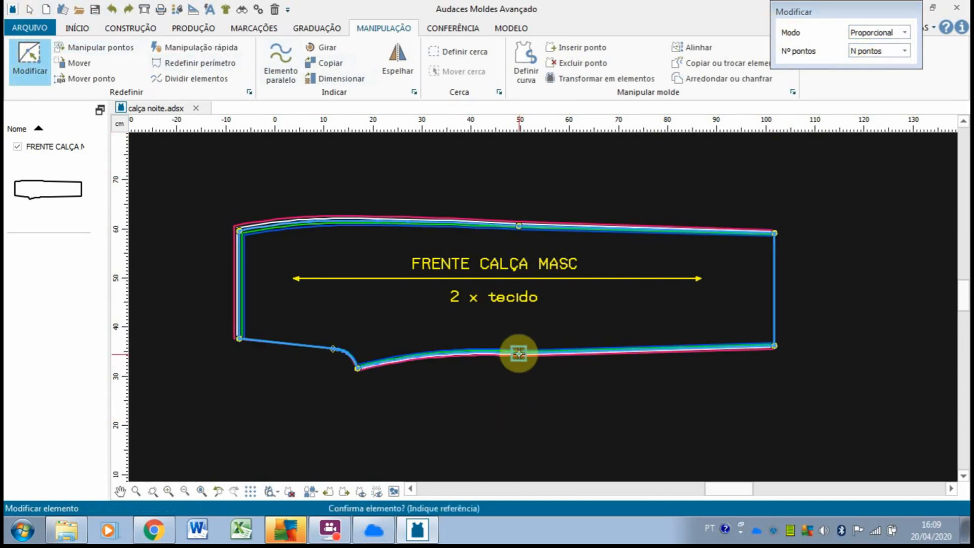
pyautogui.click(517, 350)
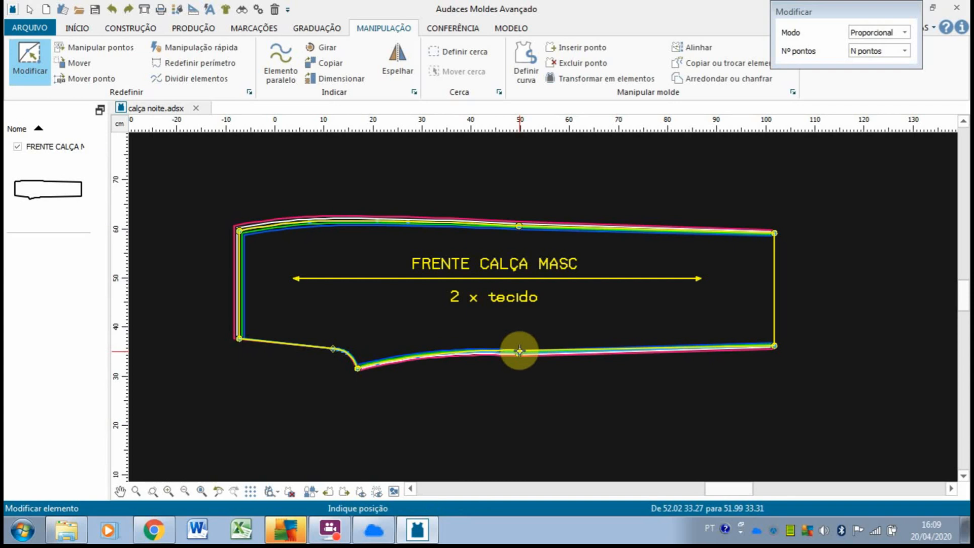
pyautogui.click(519, 350)
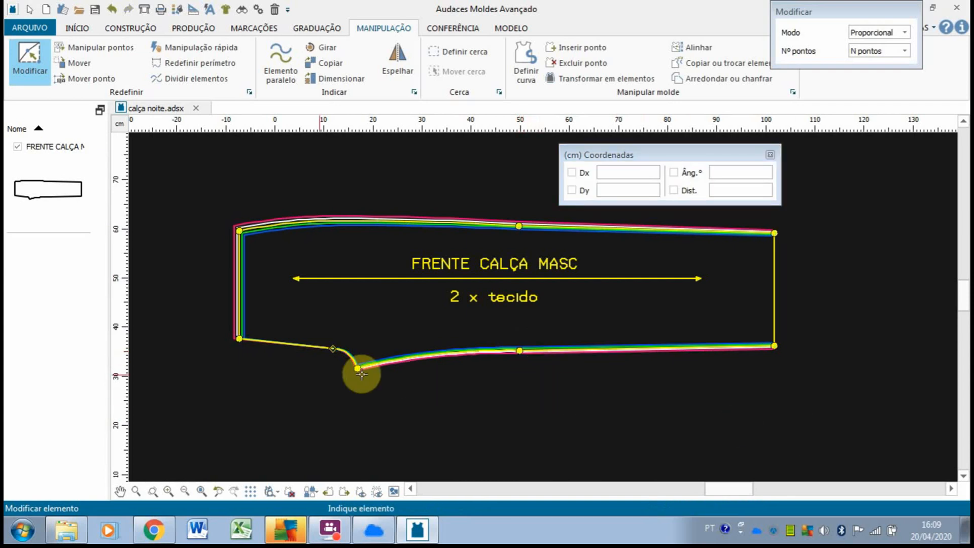
pyautogui.press('Escape')
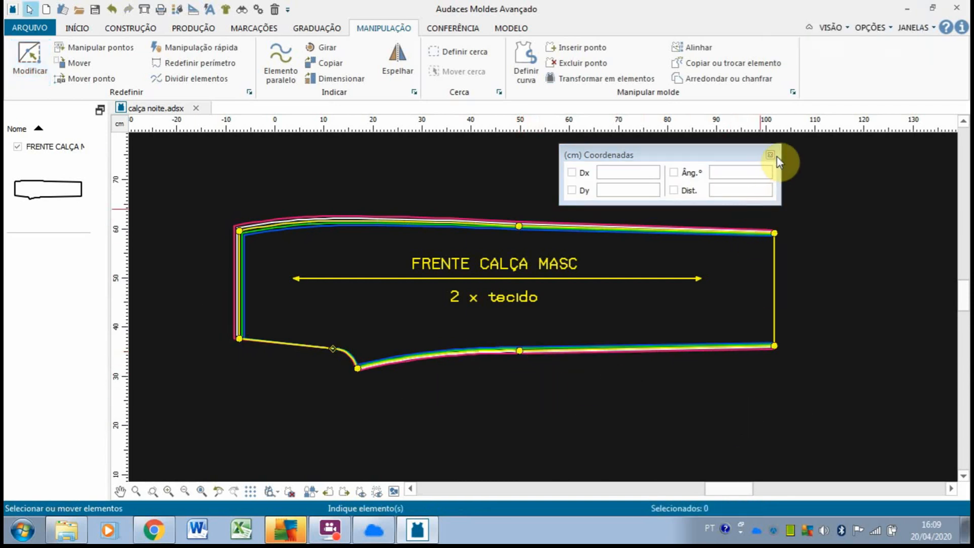
pyautogui.click(771, 154)
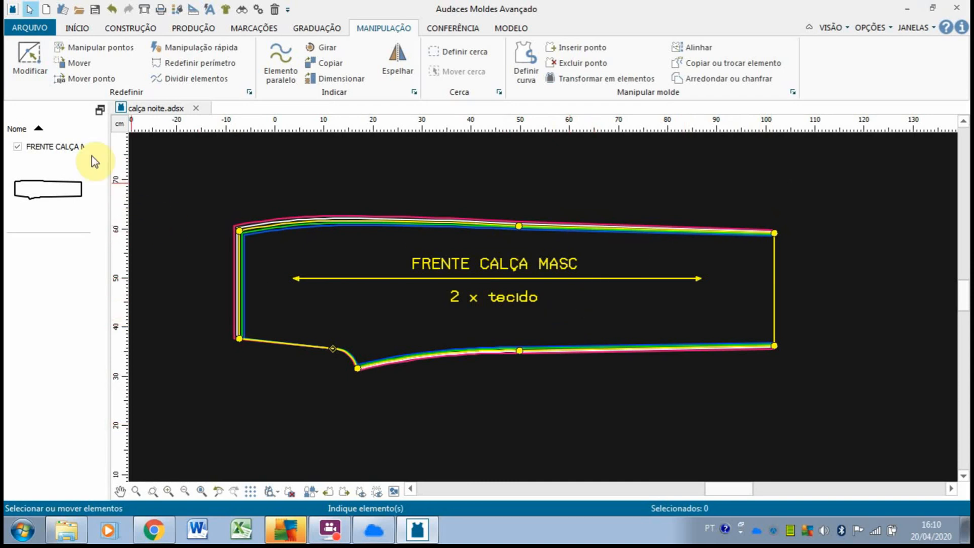
# - Save the pattern with its reshaped lower edge, leaving the author details blank, and close the problem list
pyautogui.click(44, 30)
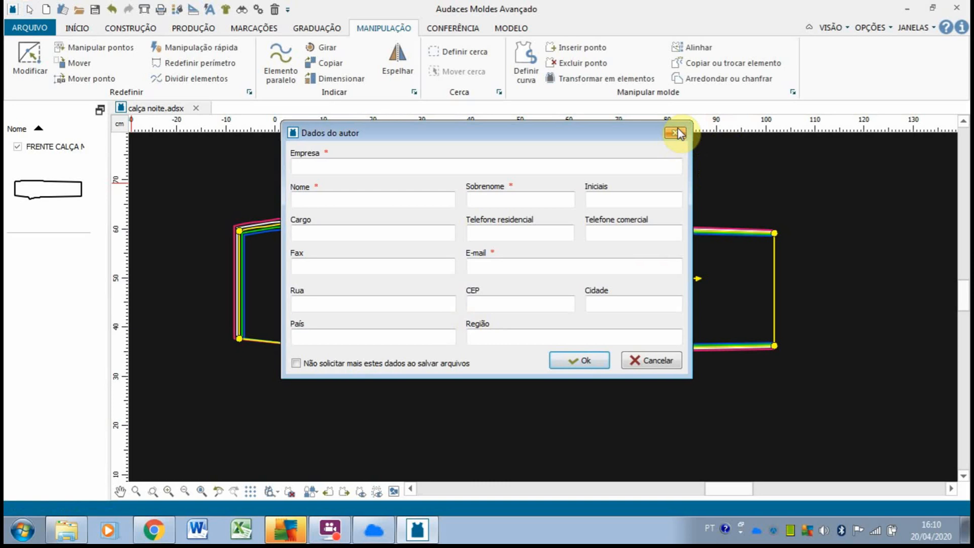
pyautogui.click(586, 361)
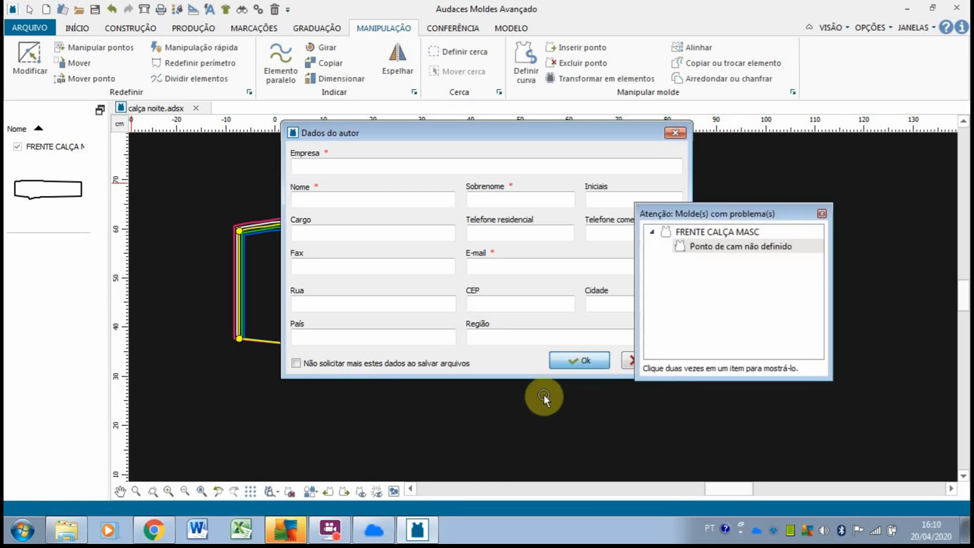
pyautogui.click(824, 213)
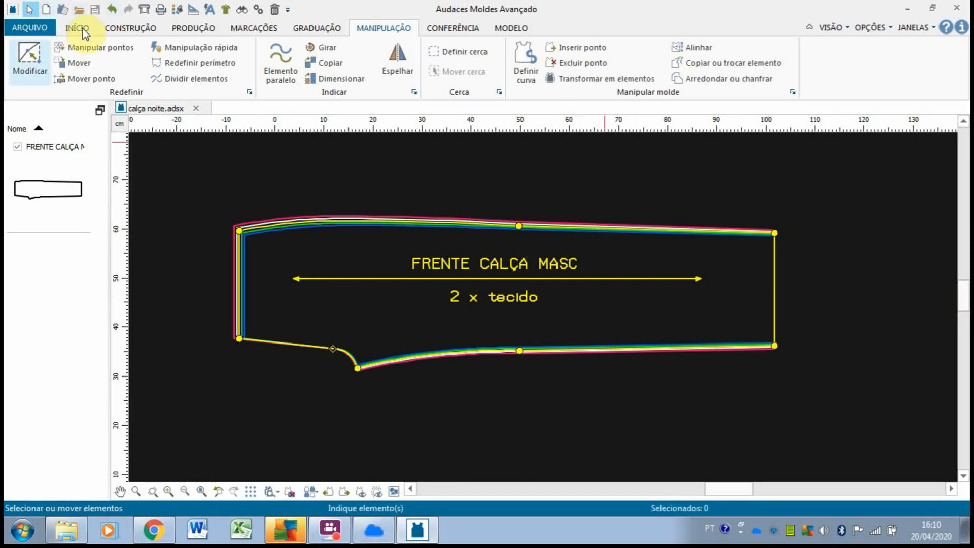
pyautogui.click(30, 58)
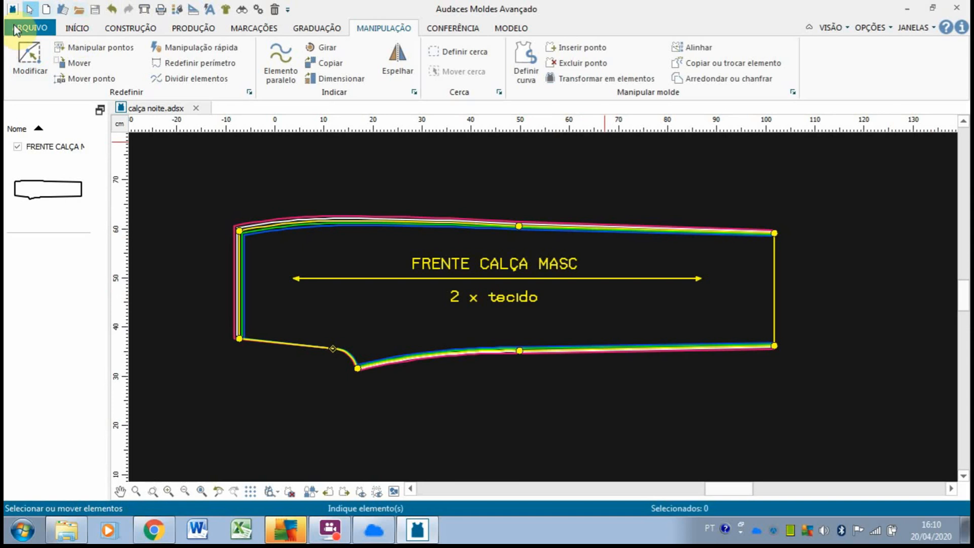
pyautogui.click(286, 311)
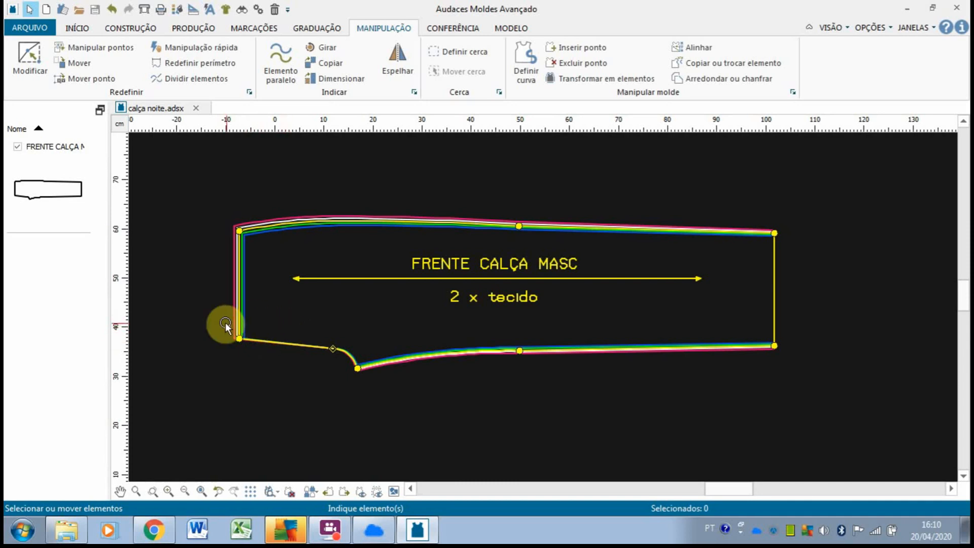
pyautogui.click(31, 71)
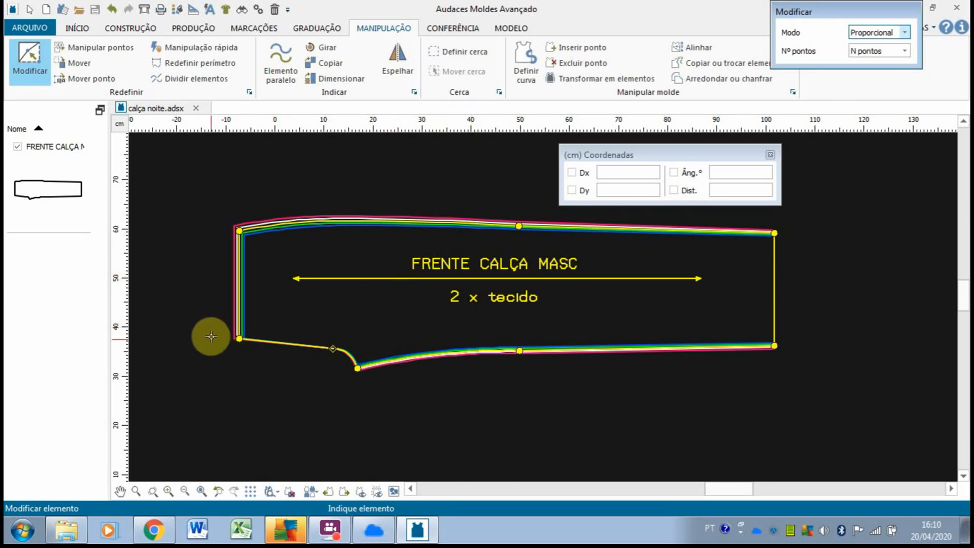
pyautogui.click(238, 338)
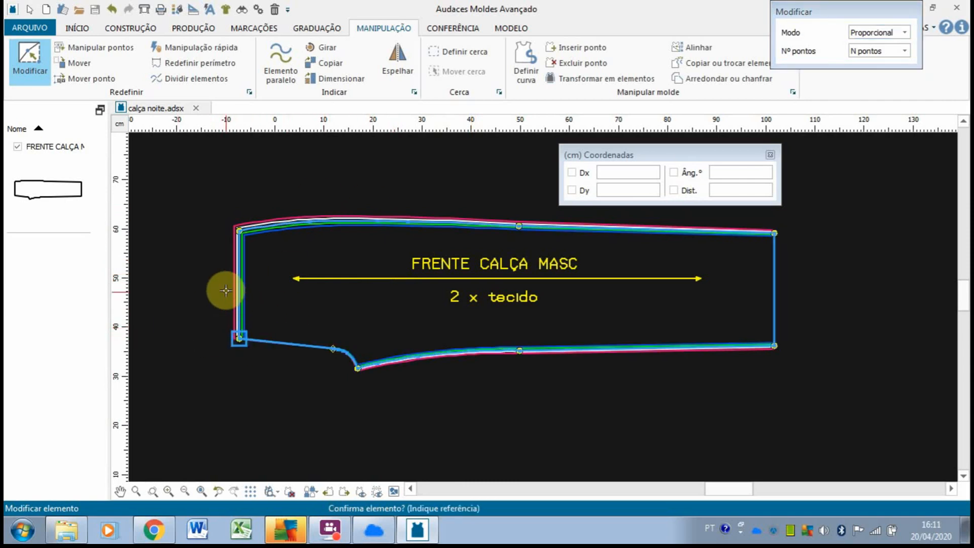
pyautogui.click(239, 228)
pyautogui.click(310, 221)
pyautogui.click(377, 220)
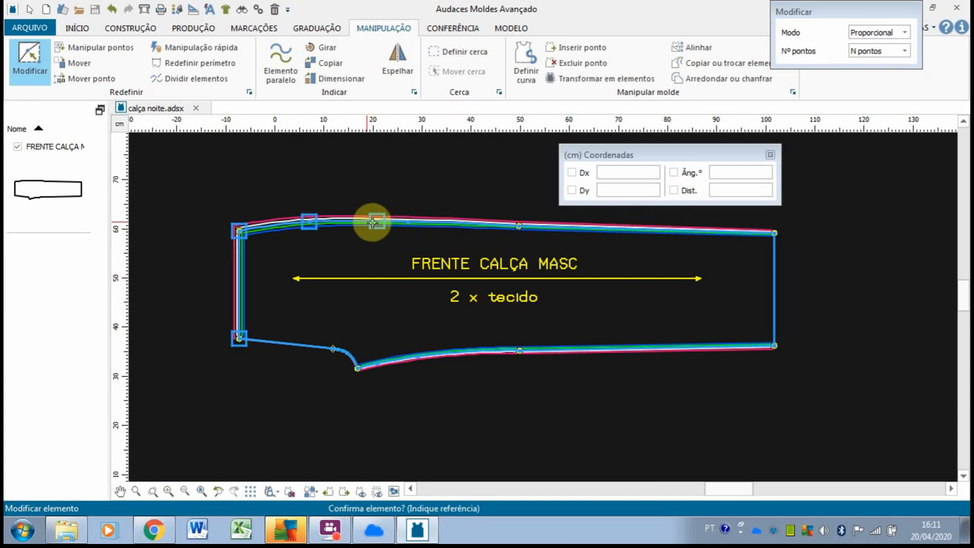
pyautogui.click(239, 229)
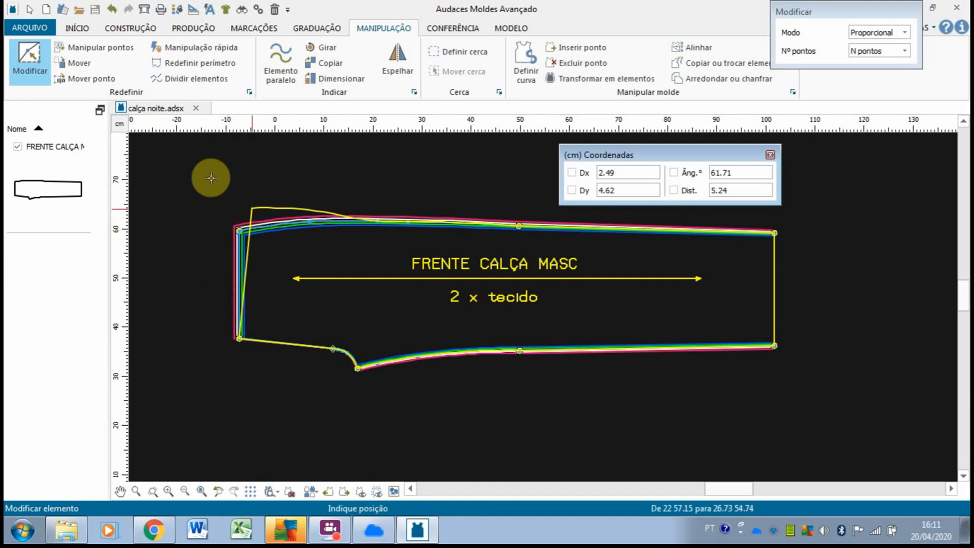
pyautogui.press('Escape')
pyautogui.press('Escape')
pyautogui.press('Escape')
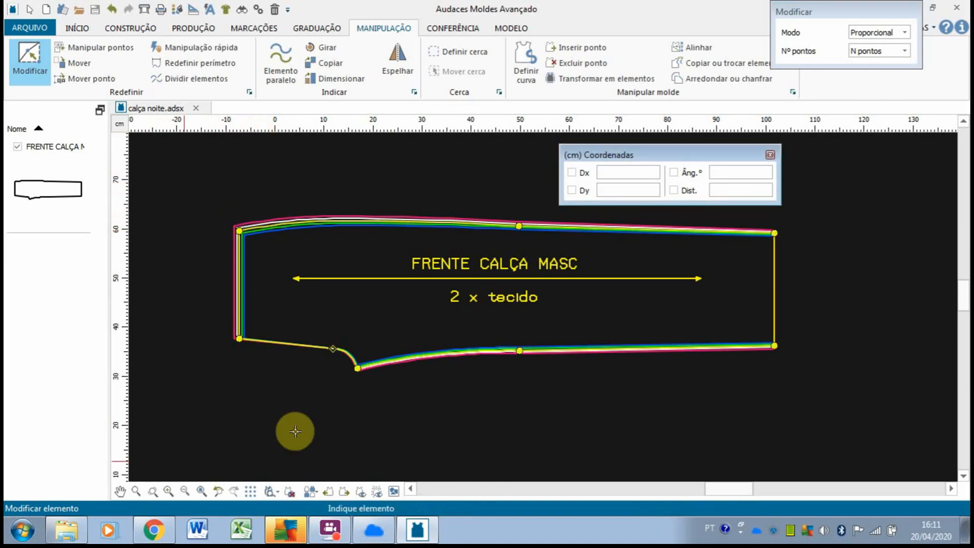
# - Hide the graded size outlines of the trouser front and move the Modificar options window clear of the tools
pyautogui.click(269, 492)
pyautogui.click(32, 57)
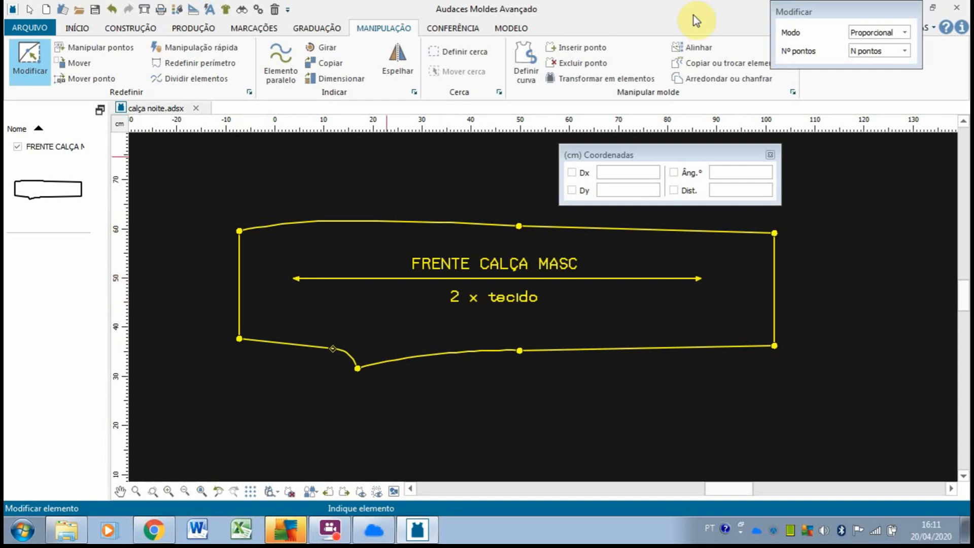
pyautogui.moveTo(812, 12); pyautogui.dragTo(902, 185)
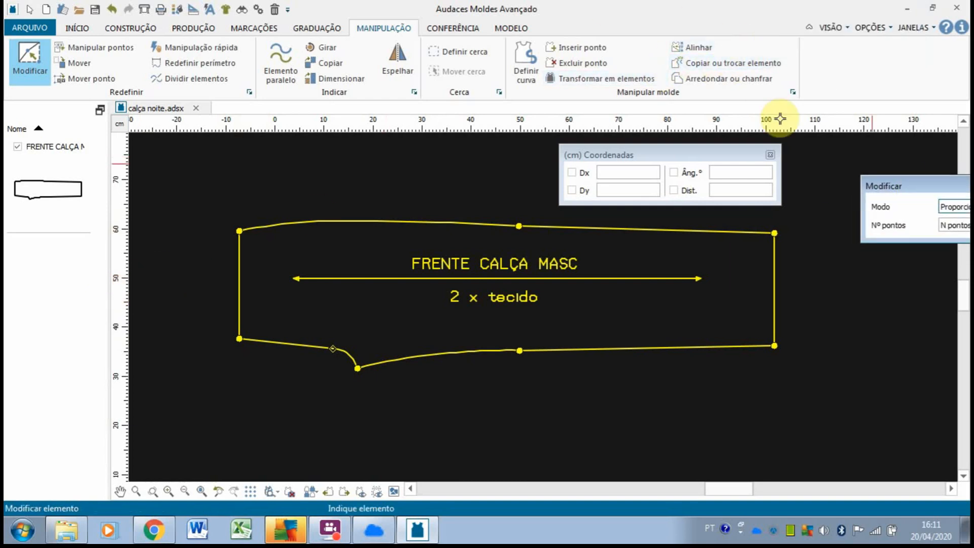
# - Insert the text label A, 2 cm high, just outside the upper waist corner of the trouser front
pyautogui.click(116, 29)
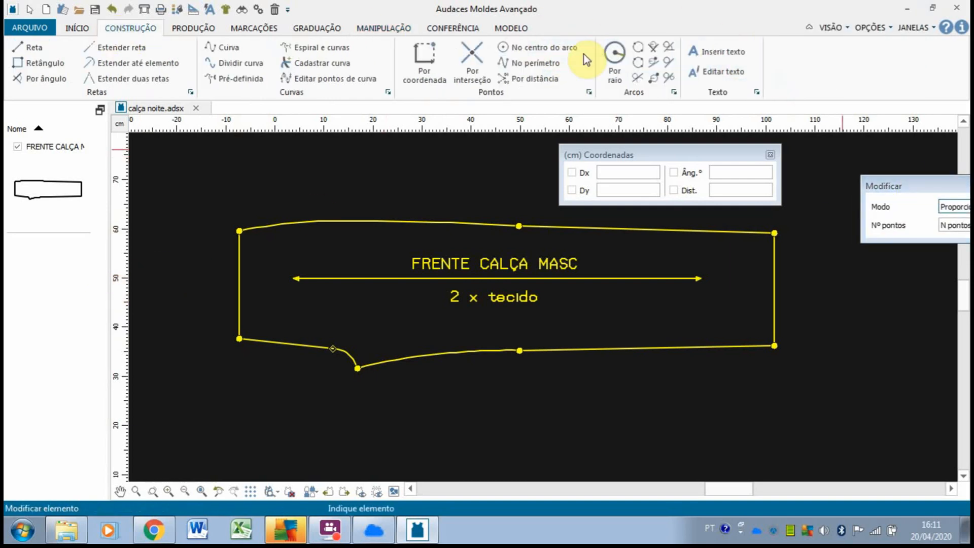
pyautogui.click(731, 52)
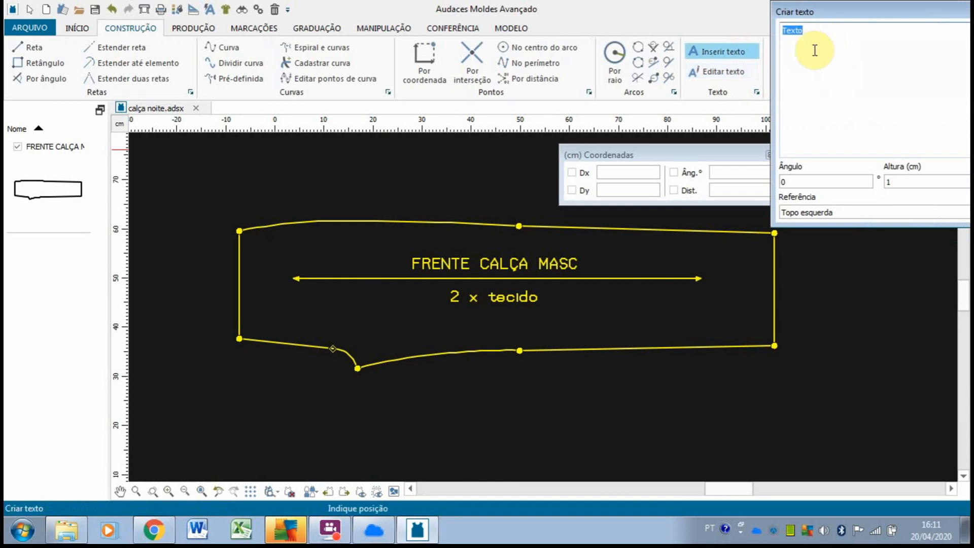
pyautogui.write('a')
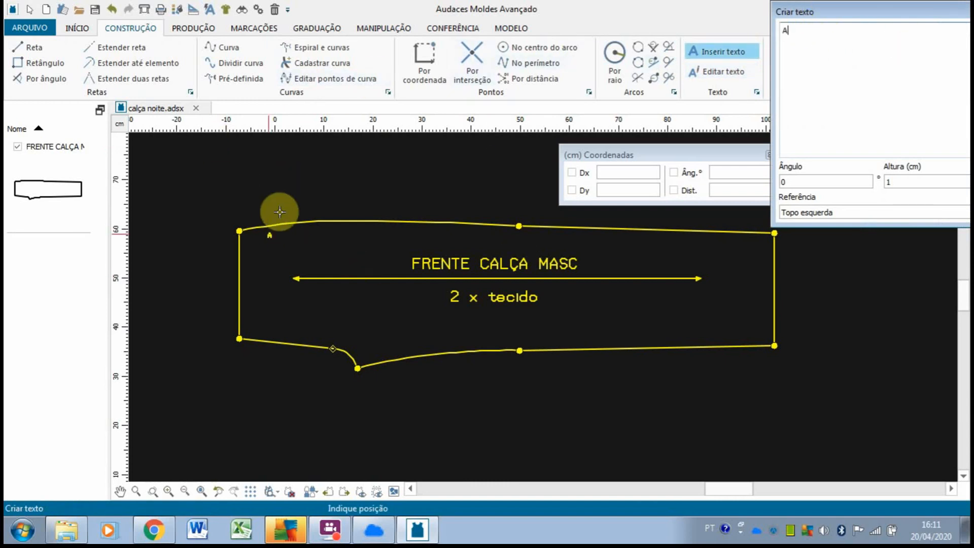
pyautogui.doubleClick(895, 181)
pyautogui.write('2')
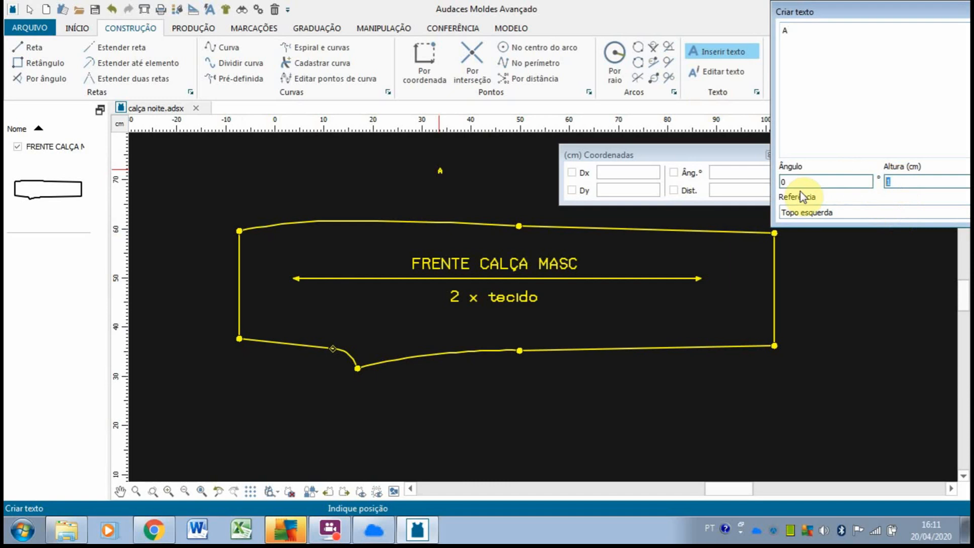
pyautogui.click(218, 192)
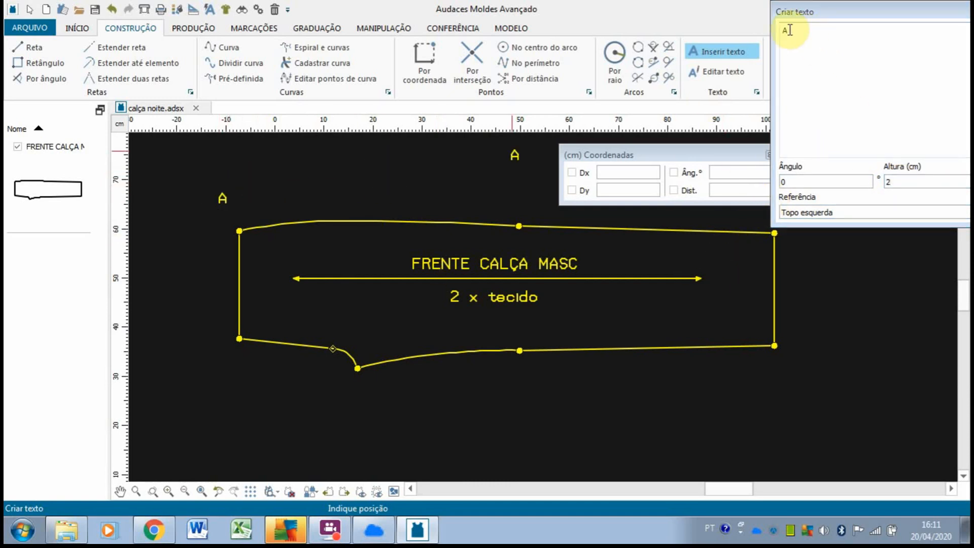
# - Add text labels B above the upper edge opposite the crotch and C above that edge's middle point
pyautogui.moveTo(792, 32); pyautogui.dragTo(745, 33)
pyautogui.write('B')
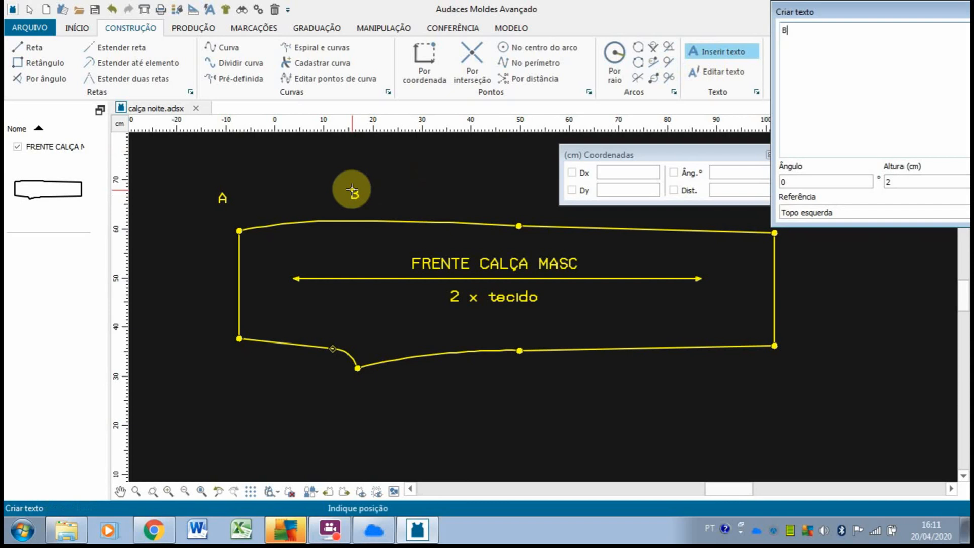
pyautogui.click(352, 186)
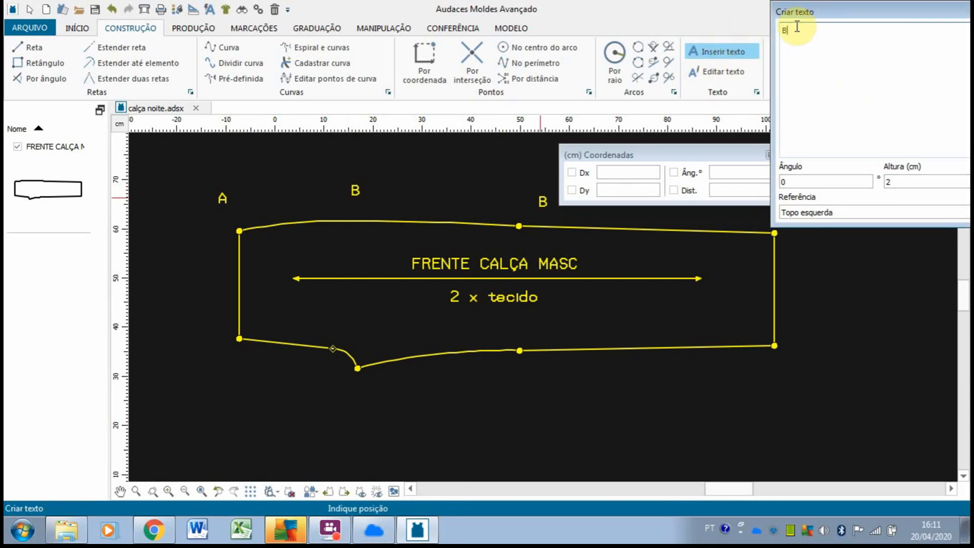
pyautogui.write('C')
pyautogui.click(518, 179)
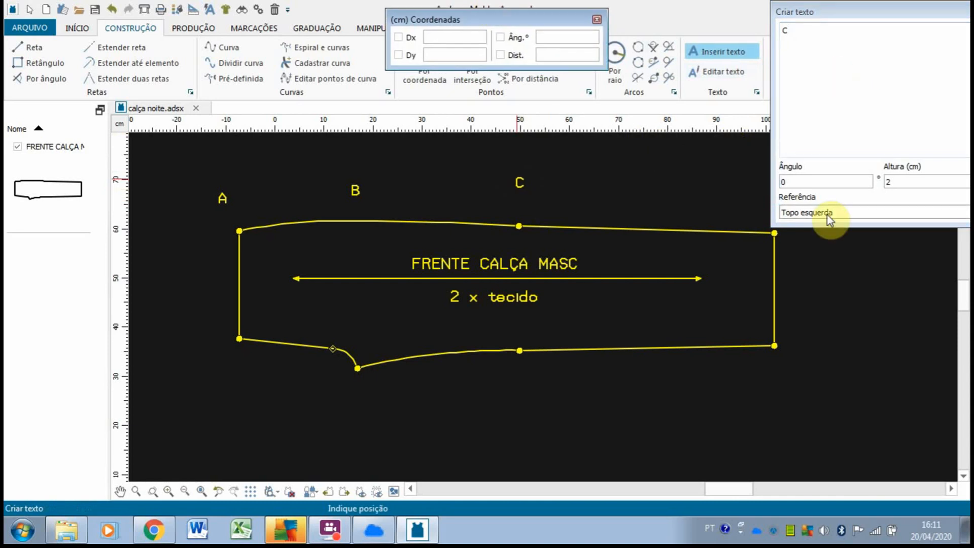
# - Add text labels D above the upper hem corner and E below the lower hem corner
pyautogui.click(742, 178)
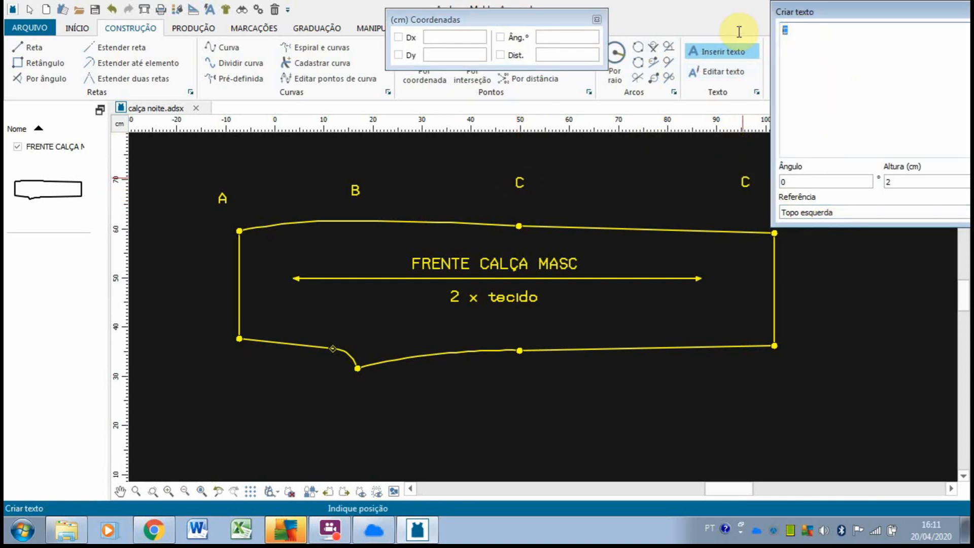
pyautogui.write('D')
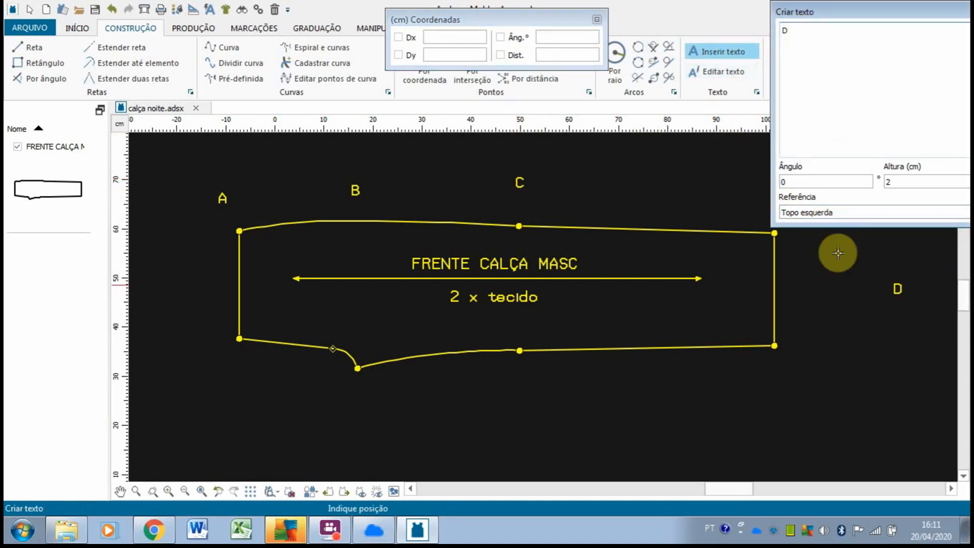
pyautogui.click(765, 185)
pyautogui.doubleClick(784, 30)
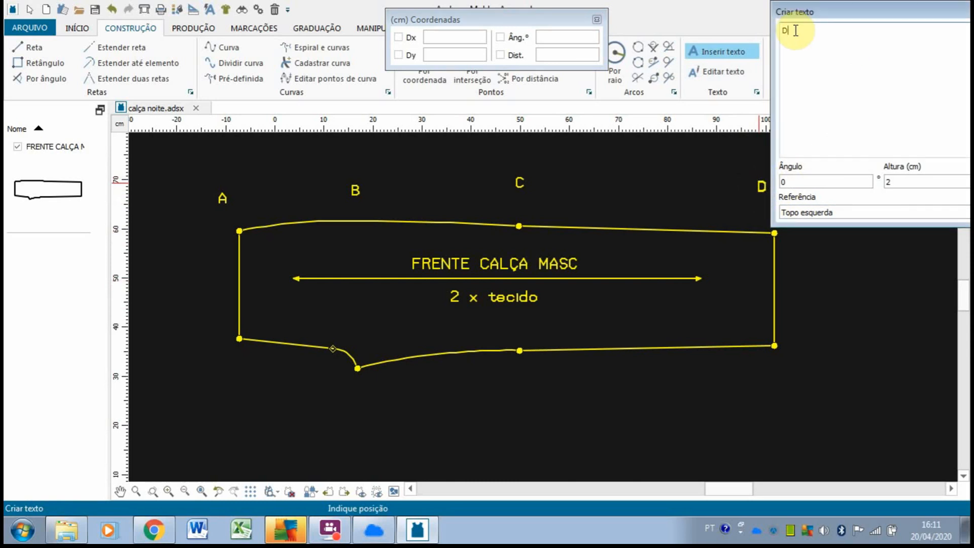
pyautogui.write('E')
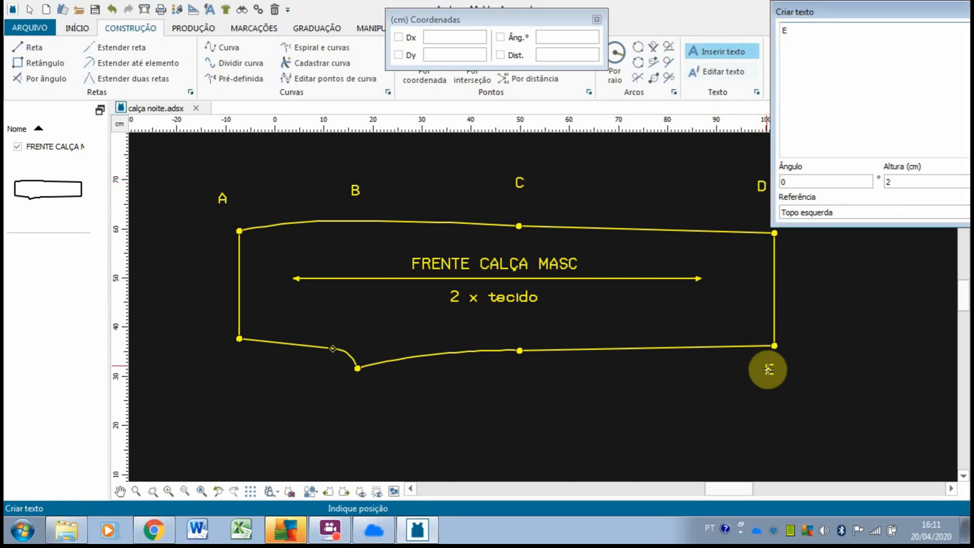
pyautogui.click(770, 372)
# - Add text labels F below the lower edge's middle point and G below the crotch point
pyautogui.click(791, 28)
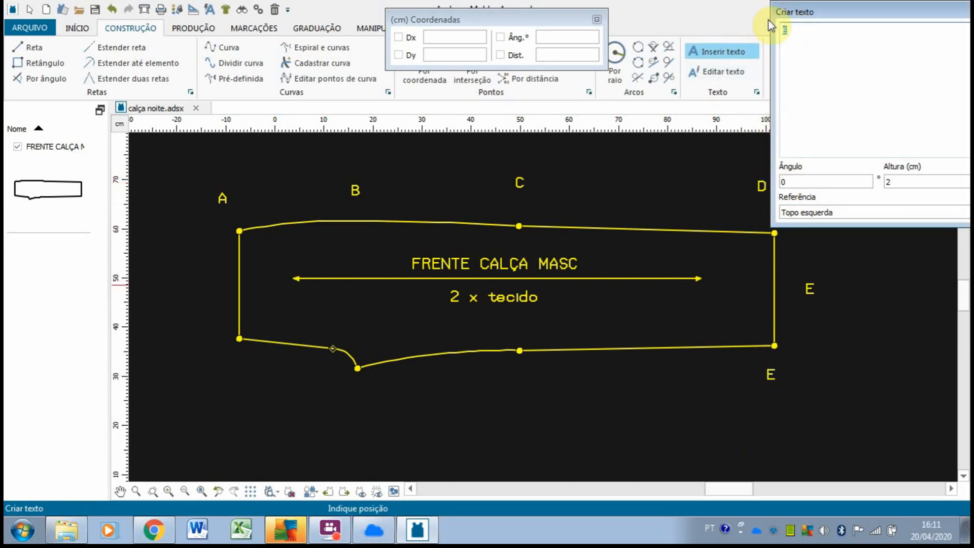
pyautogui.write('F')
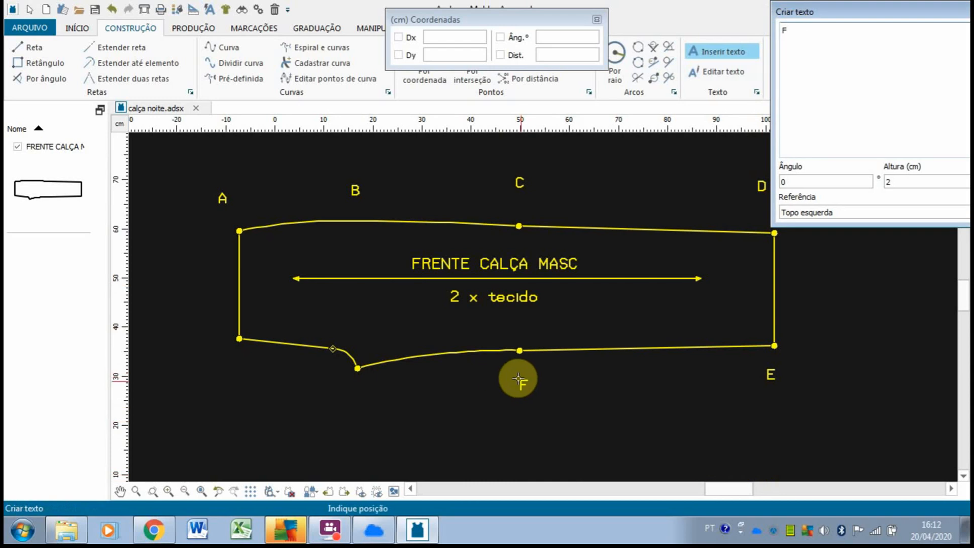
pyautogui.click(518, 378)
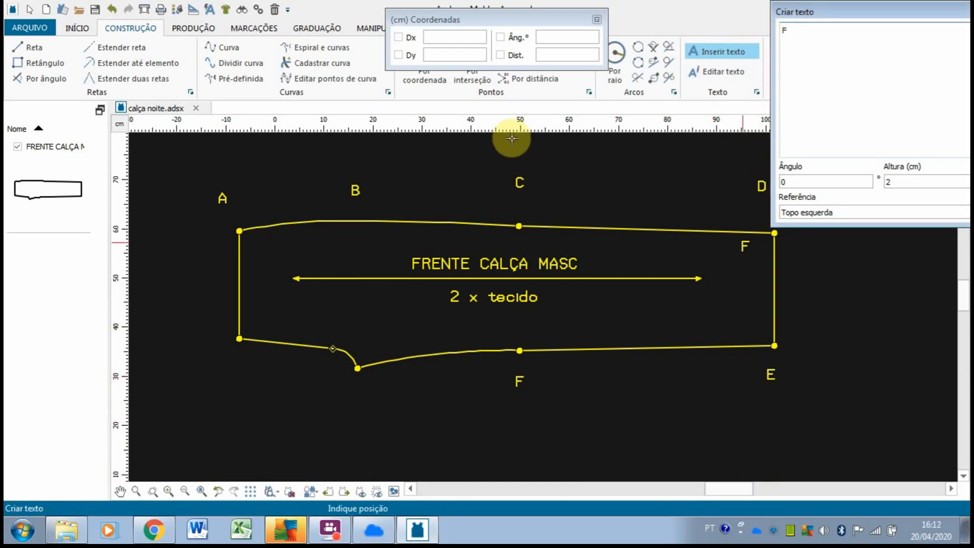
pyautogui.write('G')
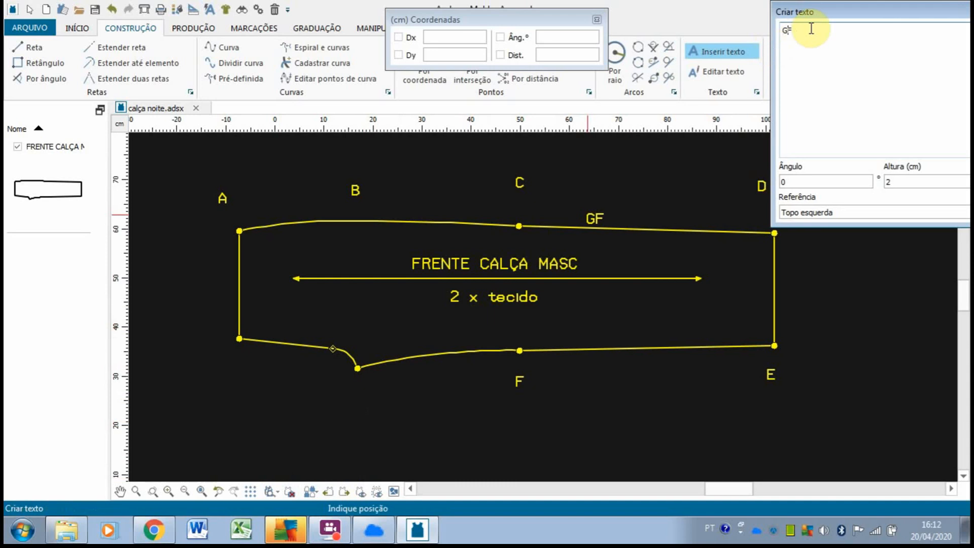
pyautogui.moveTo(811, 31); pyautogui.dragTo(761, 29)
pyautogui.write('G')
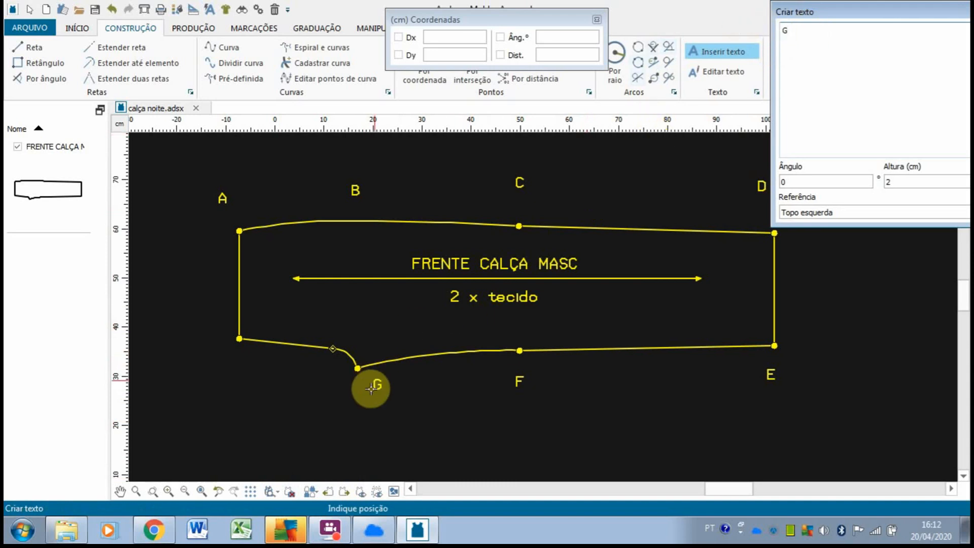
pyautogui.click(362, 390)
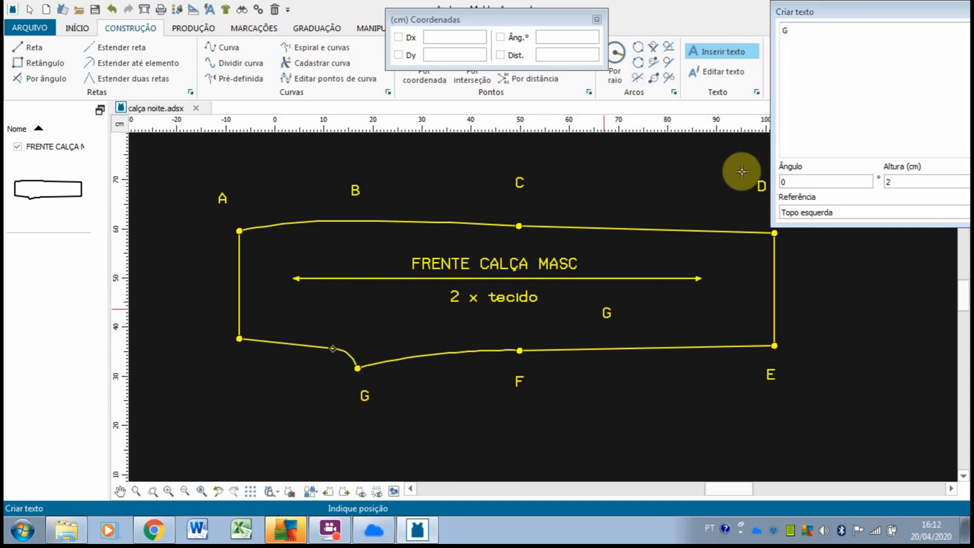
# - Add text labels H below the start of the crotch curve and I beside the lower waist corner, and close the coordinates window
pyautogui.write('H')
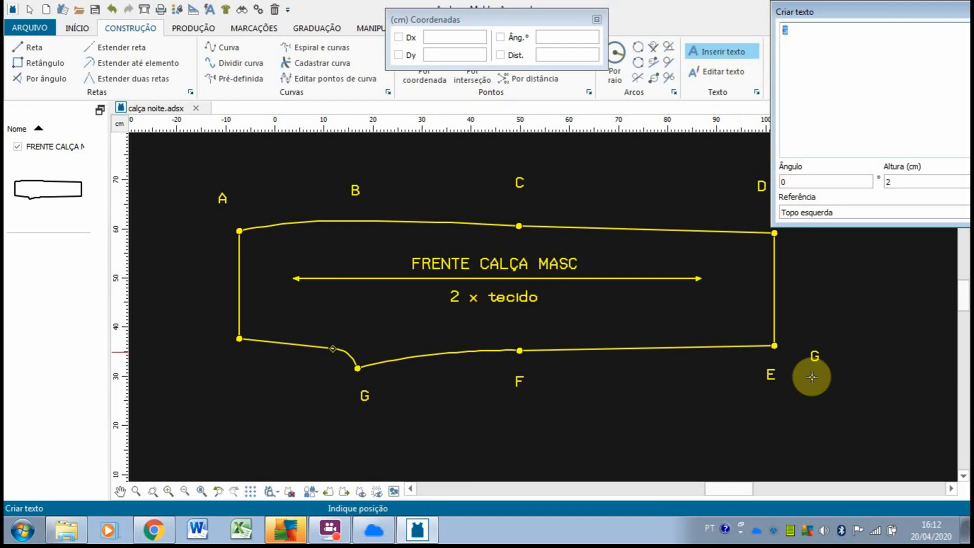
pyautogui.click(315, 364)
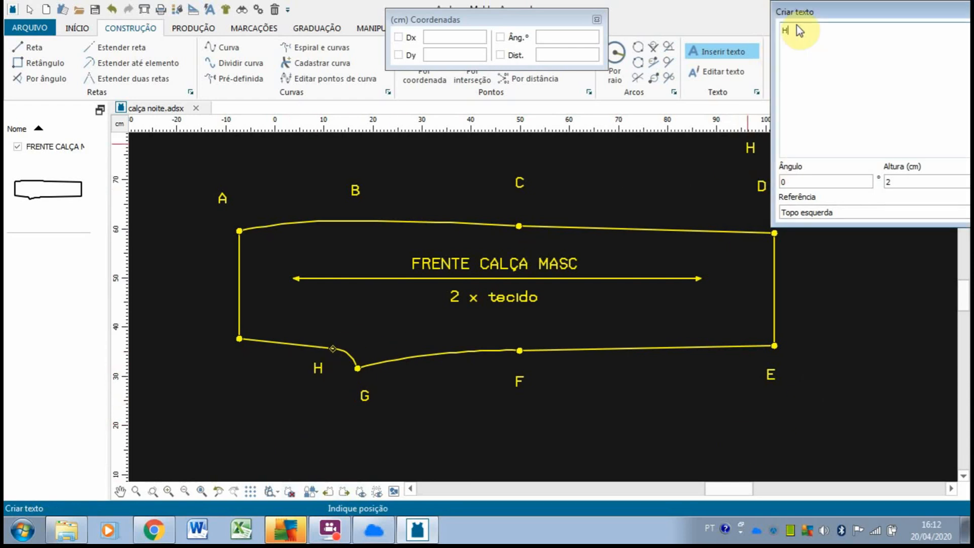
pyautogui.press('BackSpace')
pyautogui.write('I')
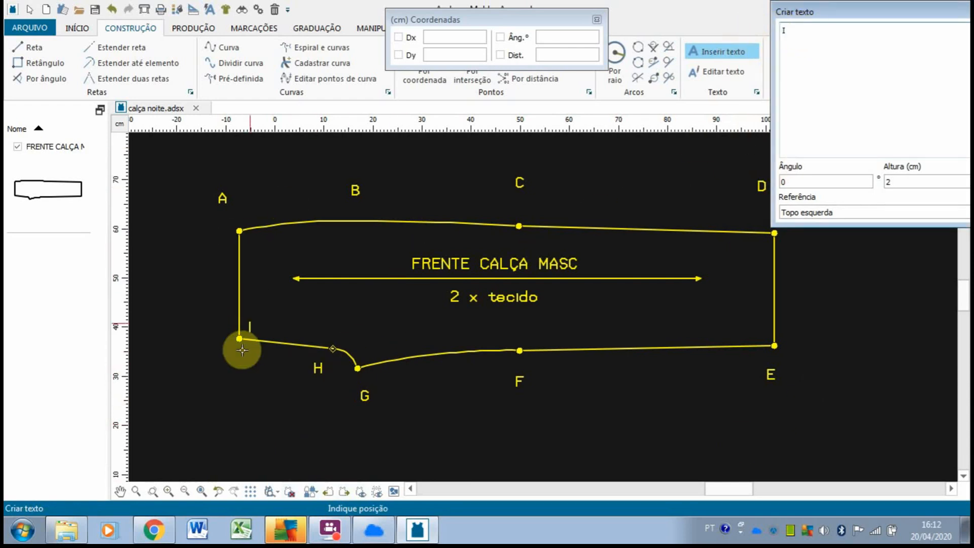
pyautogui.click(210, 349)
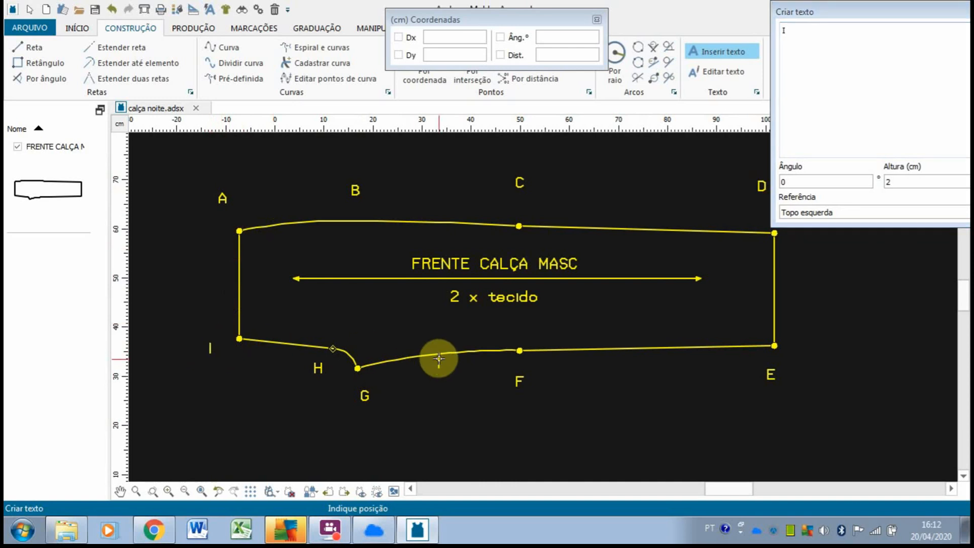
pyautogui.press('Escape')
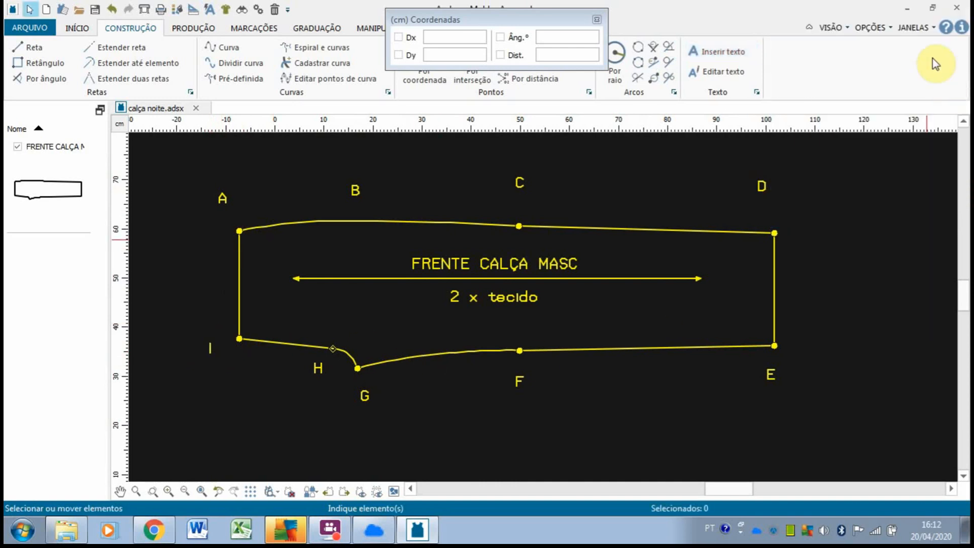
pyautogui.click(596, 19)
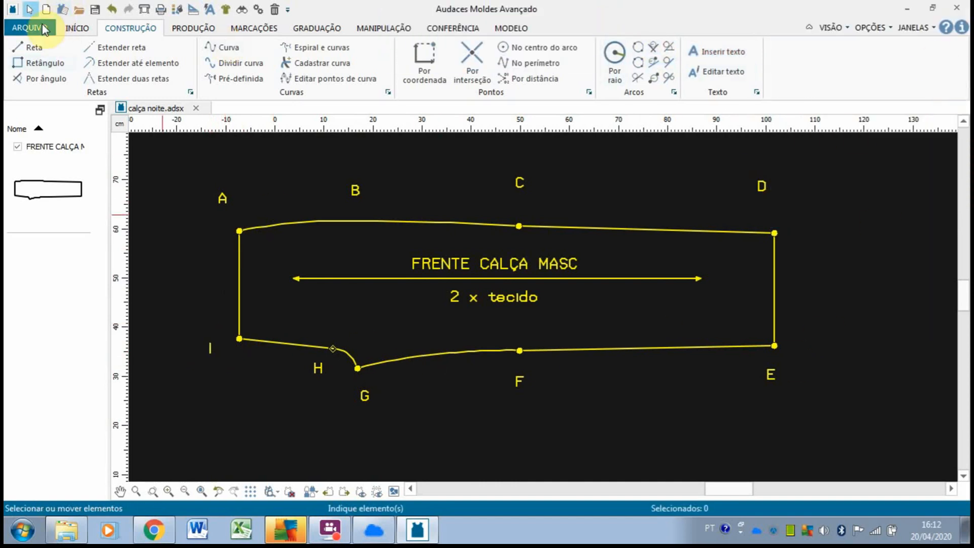
# - Save the pattern with its letter labels, leaving the author details blank
pyautogui.hotkey('ctrl', 's')
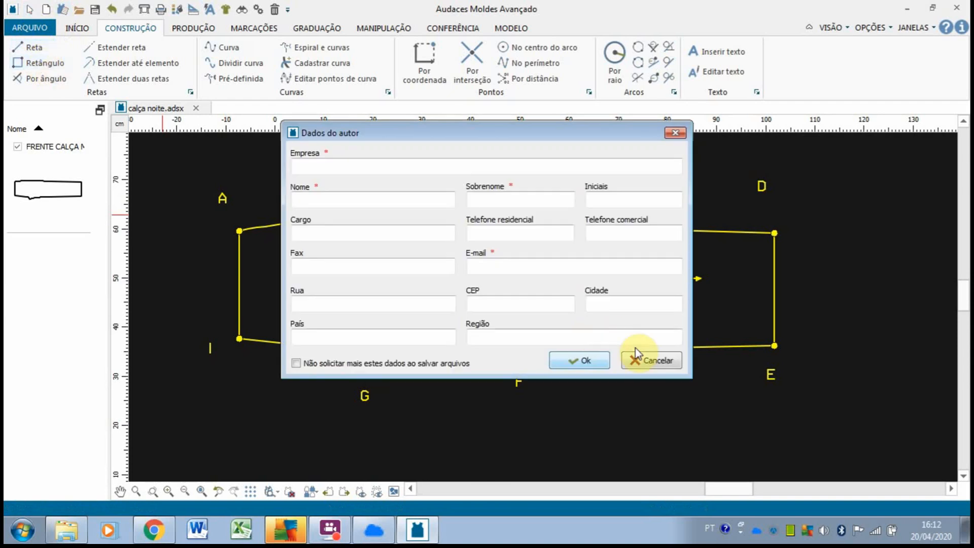
pyautogui.click(574, 361)
pyautogui.click(822, 215)
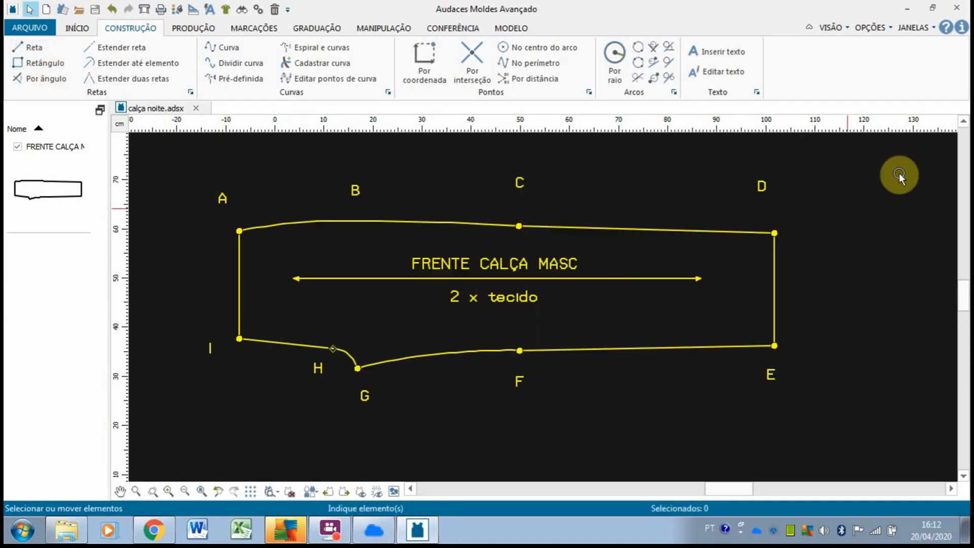
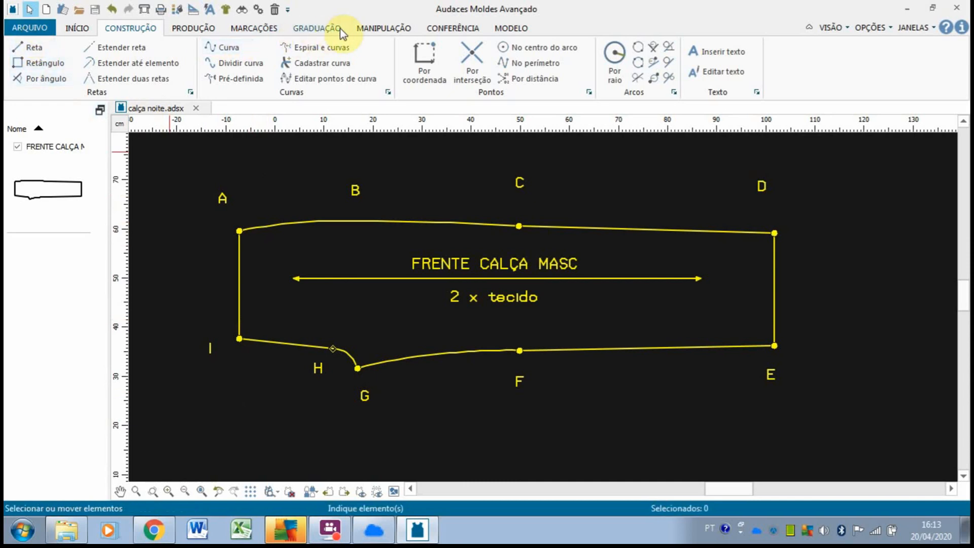
# - Modify the outline between I and the side-curve point near B, shifting waist corner A 3 cm outward past the waist and 8 cm up
pyautogui.click(377, 28)
pyautogui.click(31, 58)
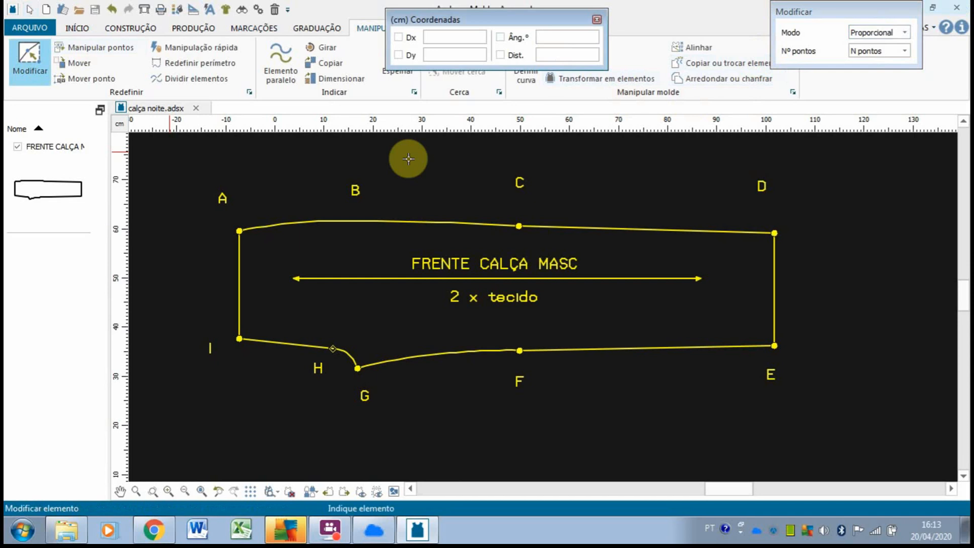
pyautogui.click(239, 338)
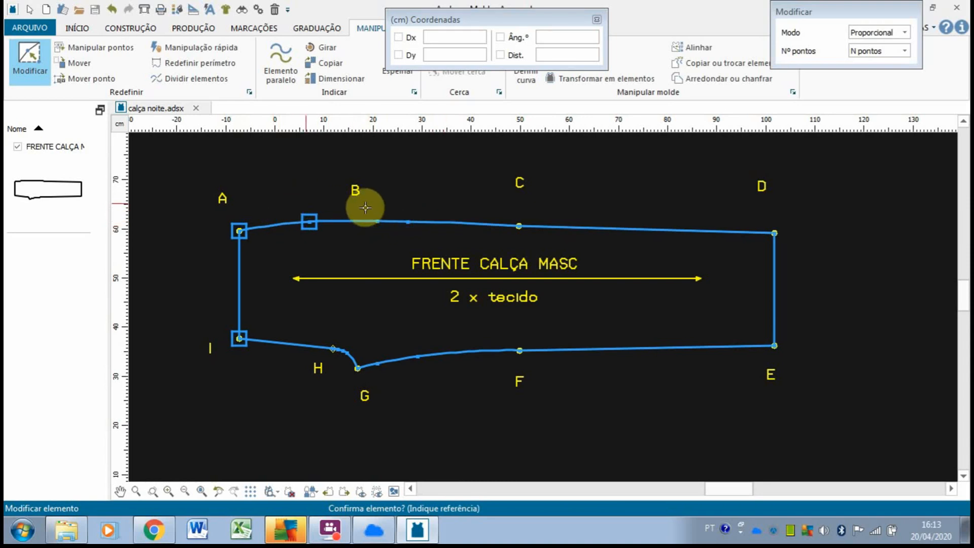
pyautogui.click(378, 221)
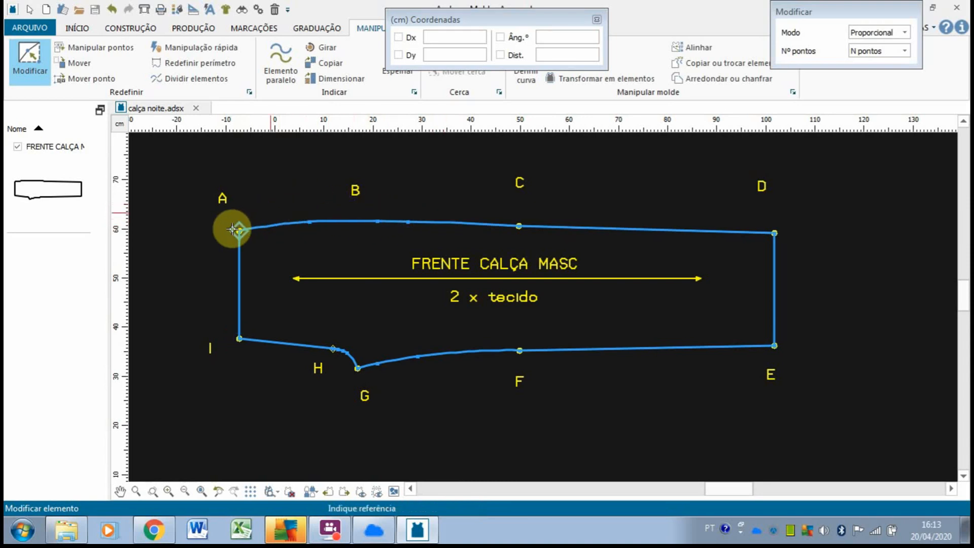
pyautogui.click(233, 229)
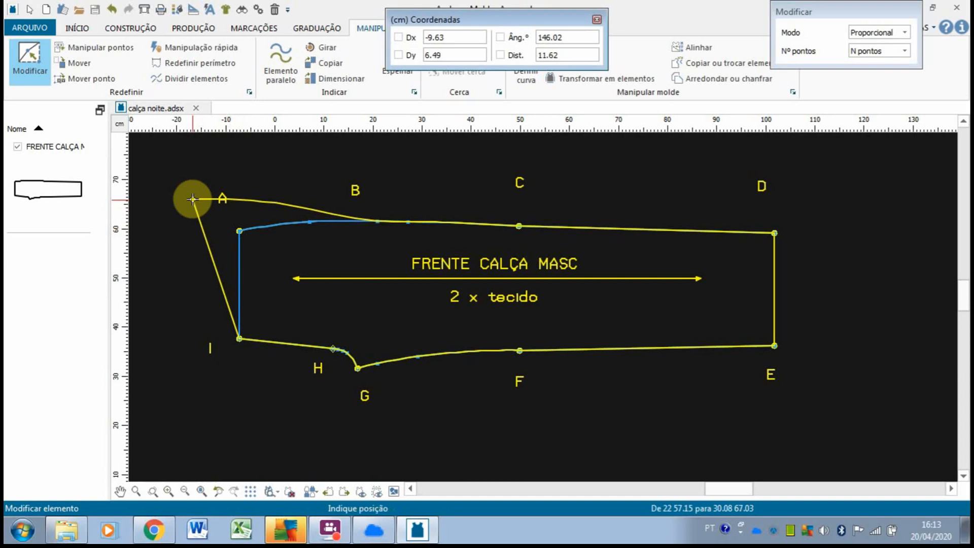
pyautogui.moveTo(473, 37); pyautogui.dragTo(392, 26)
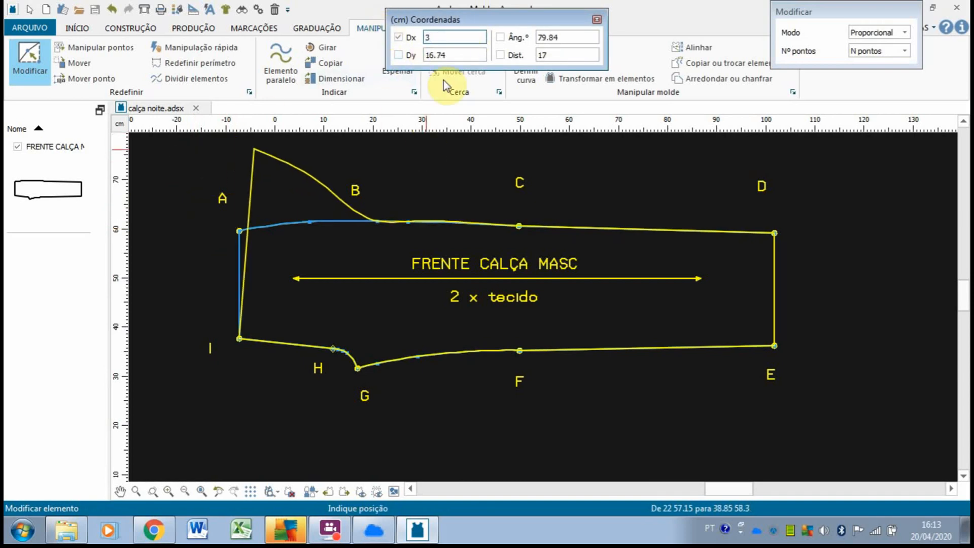
pyautogui.moveTo(464, 55); pyautogui.dragTo(270, 15)
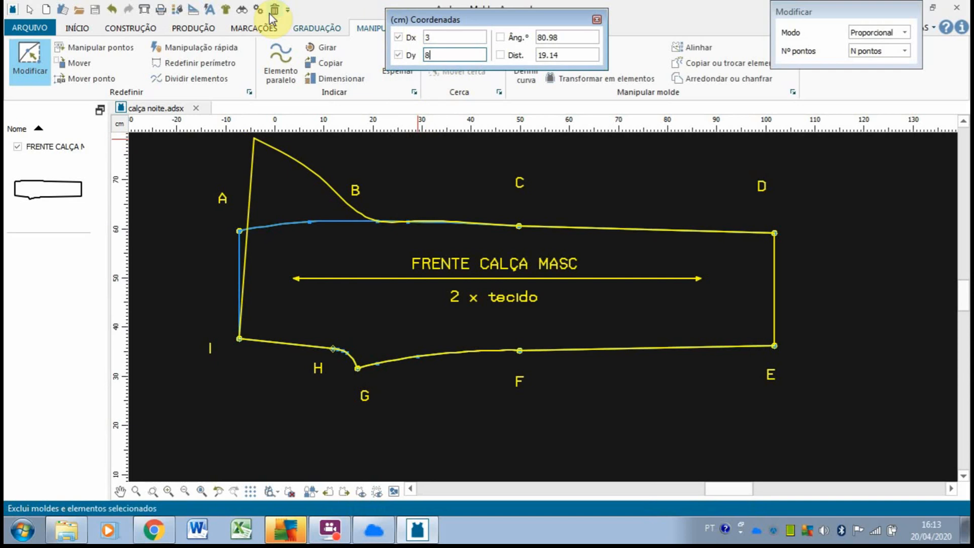
pyautogui.click(183, 208)
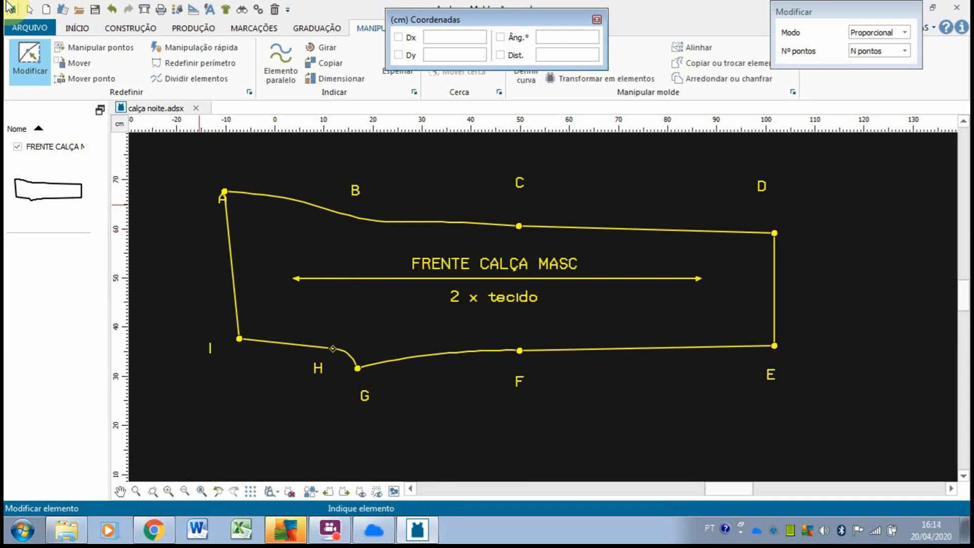
# - Modify the side edge between A and C, raising the curve point near B straight up with Dx 0 and Dy 5 cm
pyautogui.click(225, 193)
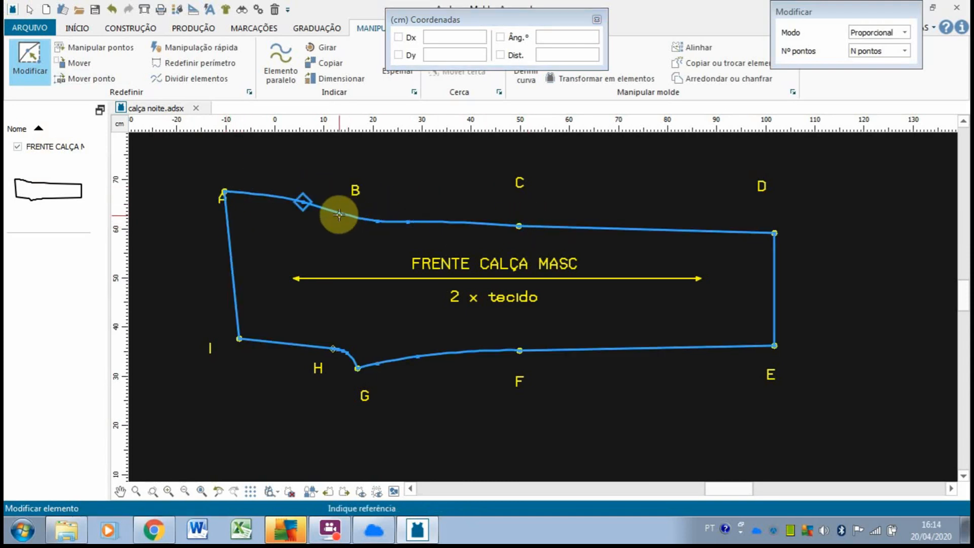
pyautogui.click(378, 221)
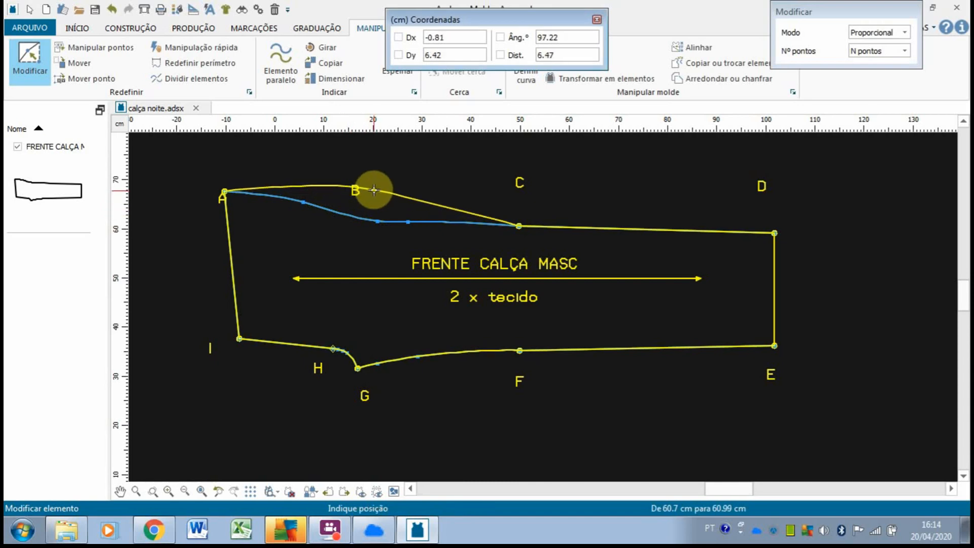
pyautogui.click(446, 37)
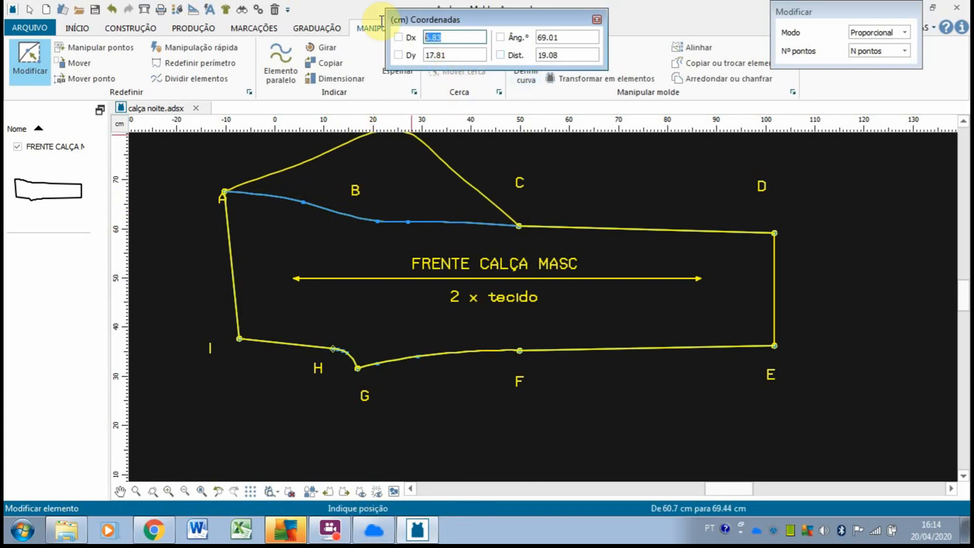
pyautogui.click(459, 56)
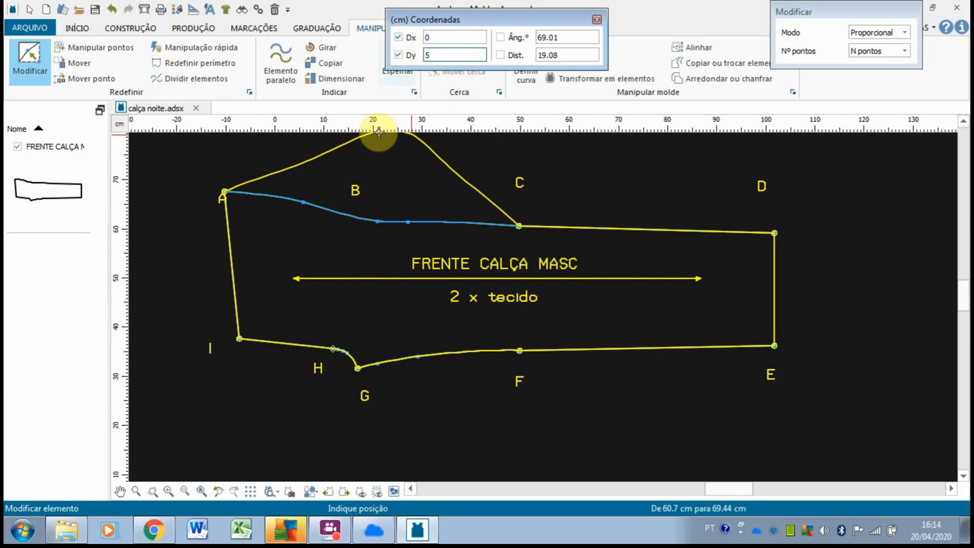
pyautogui.click(387, 200)
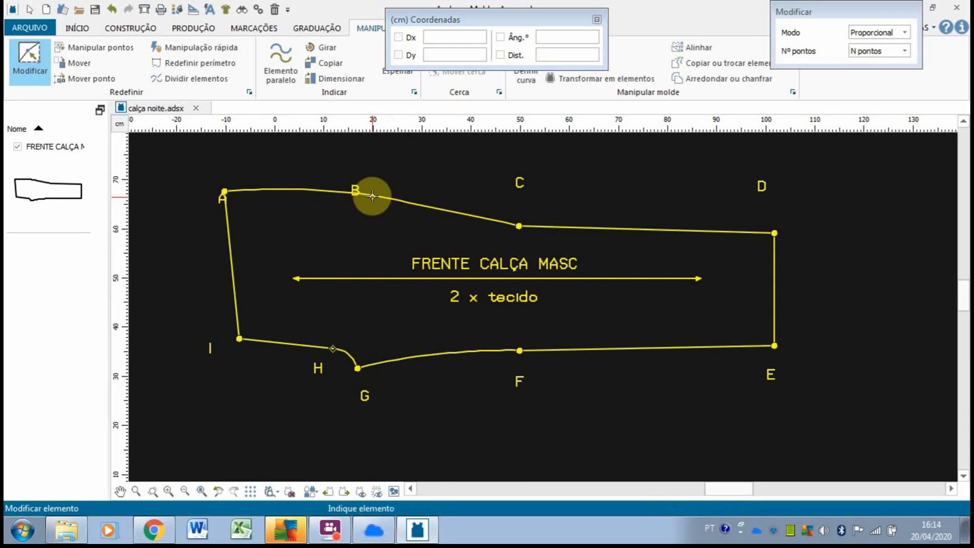
# - Modify the side edge between the curve point near B and D, raising point C straight up with Dx 0 and Dy 2 cm
pyautogui.click(371, 196)
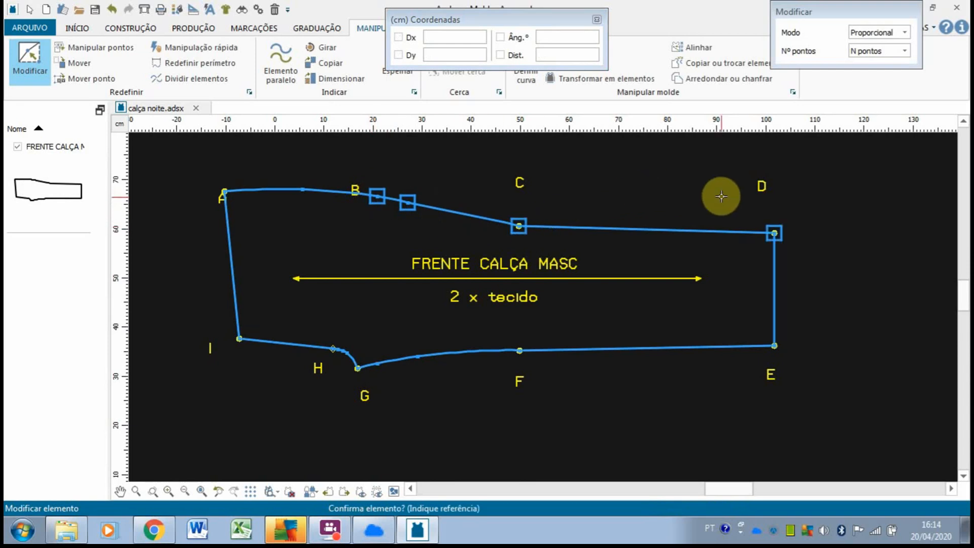
pyautogui.click(774, 233)
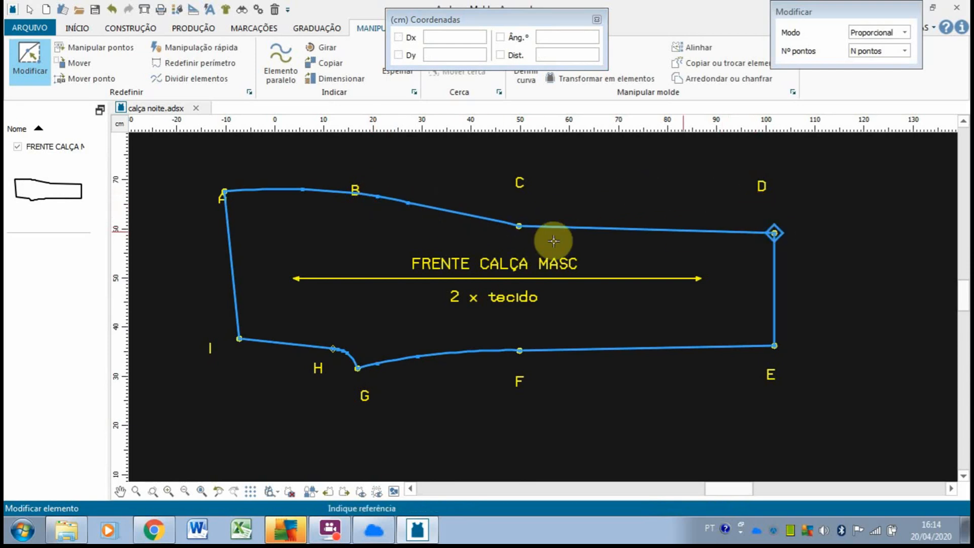
pyautogui.click(519, 225)
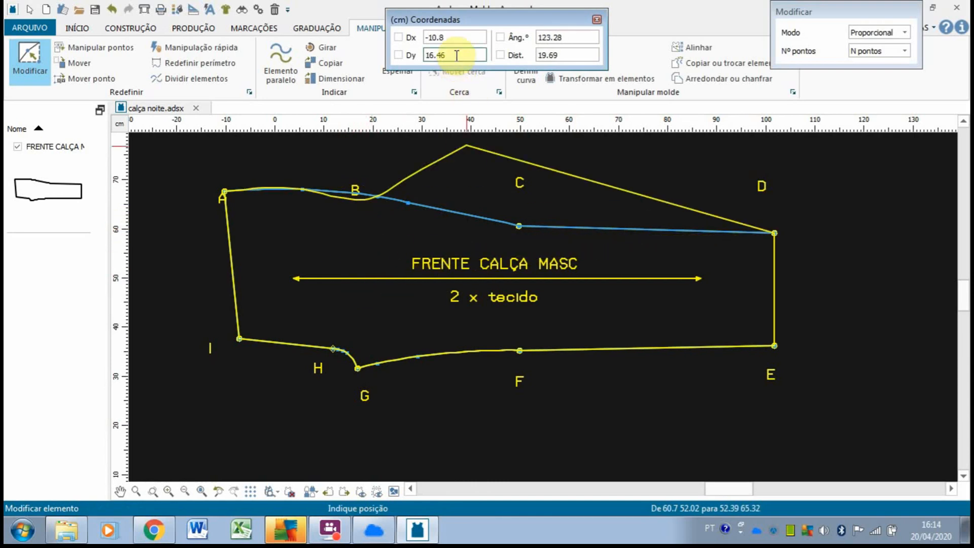
pyautogui.moveTo(462, 56); pyautogui.dragTo(404, 51)
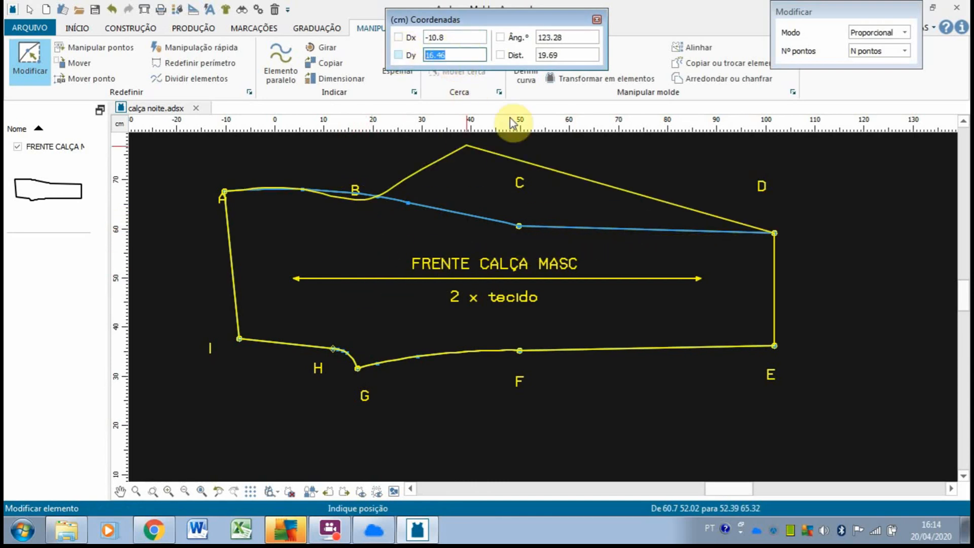
pyautogui.write('2')
pyautogui.press('Return')
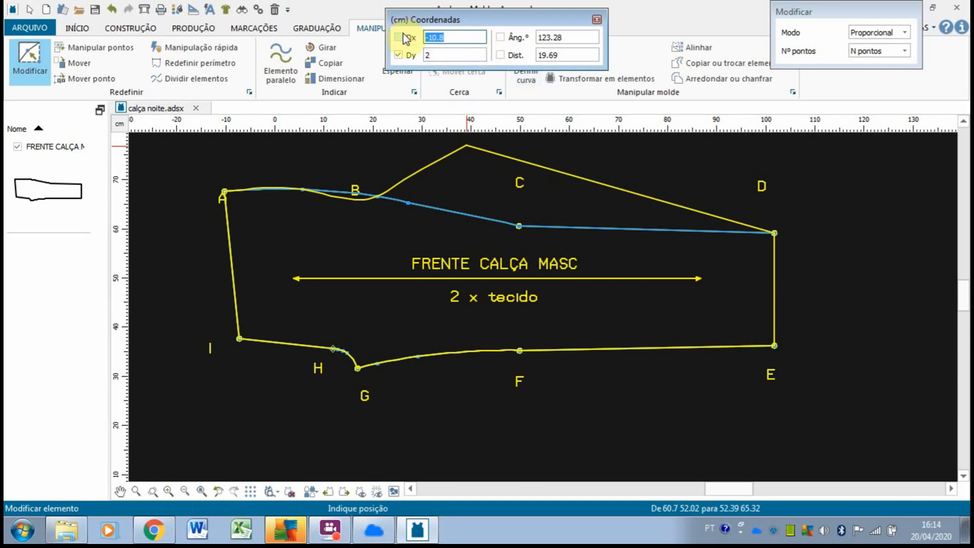
pyautogui.write('0')
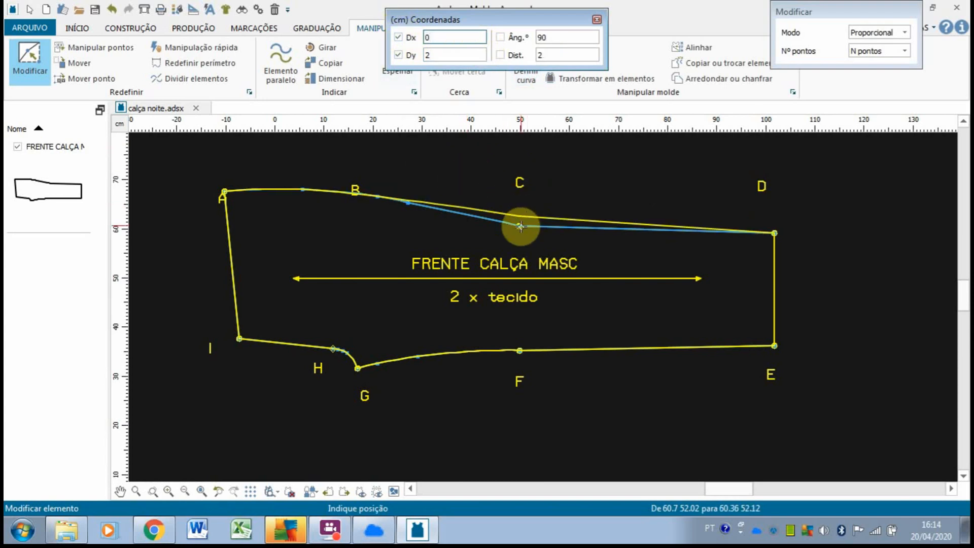
pyautogui.click(519, 226)
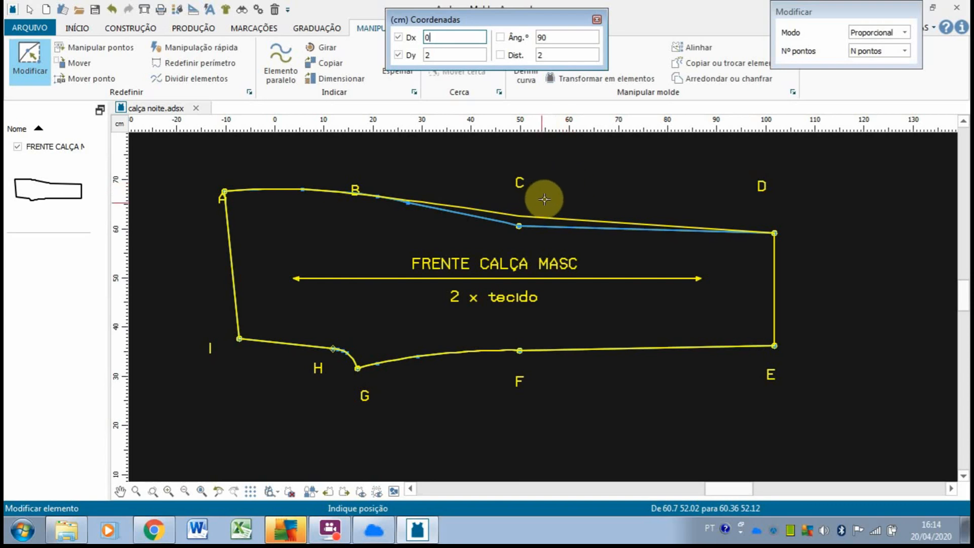
pyautogui.click(520, 216)
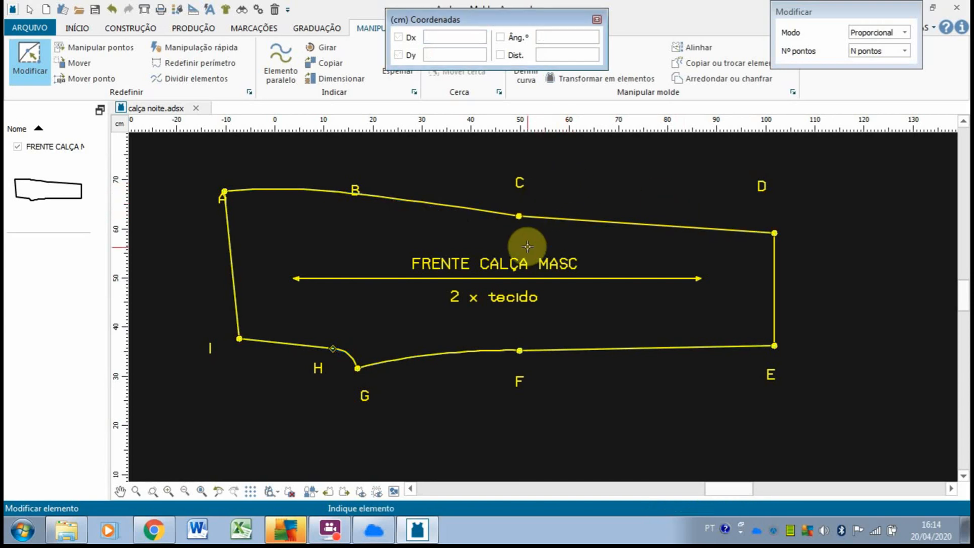
# - Modify the outline between C and E, moving hem corner D straight up with Dx 0 and Dy 1.5 cm
pyautogui.click(519, 215)
pyautogui.click(775, 347)
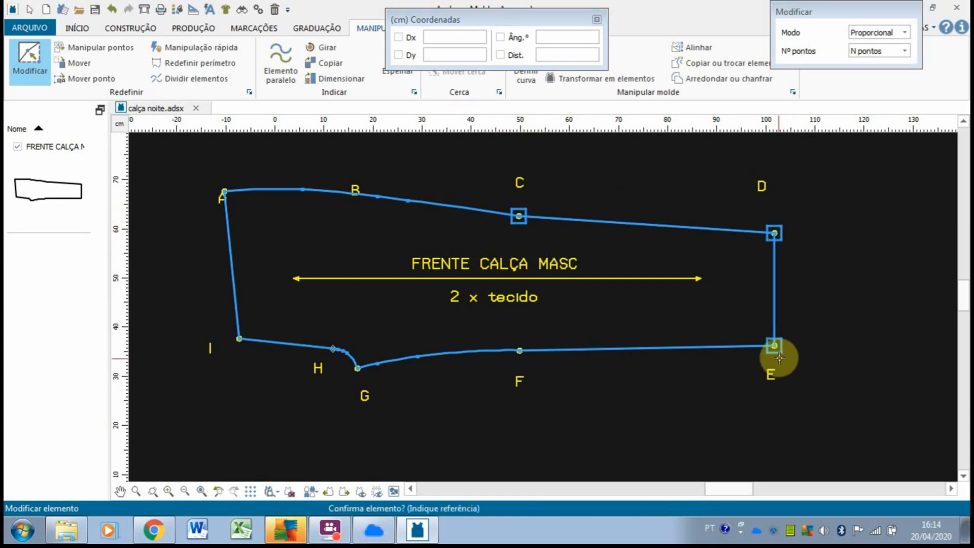
pyautogui.rightClick(780, 358)
pyautogui.click(775, 231)
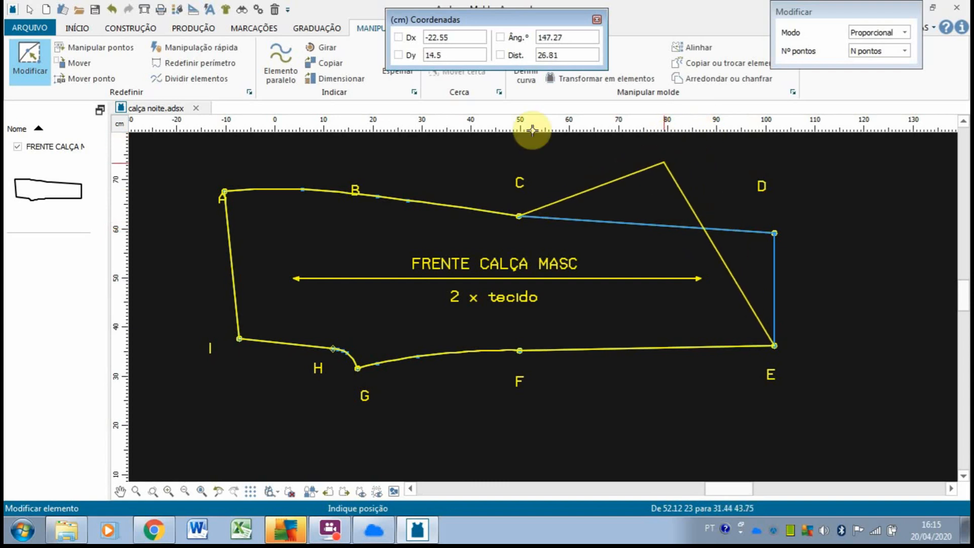
pyautogui.click(434, 54)
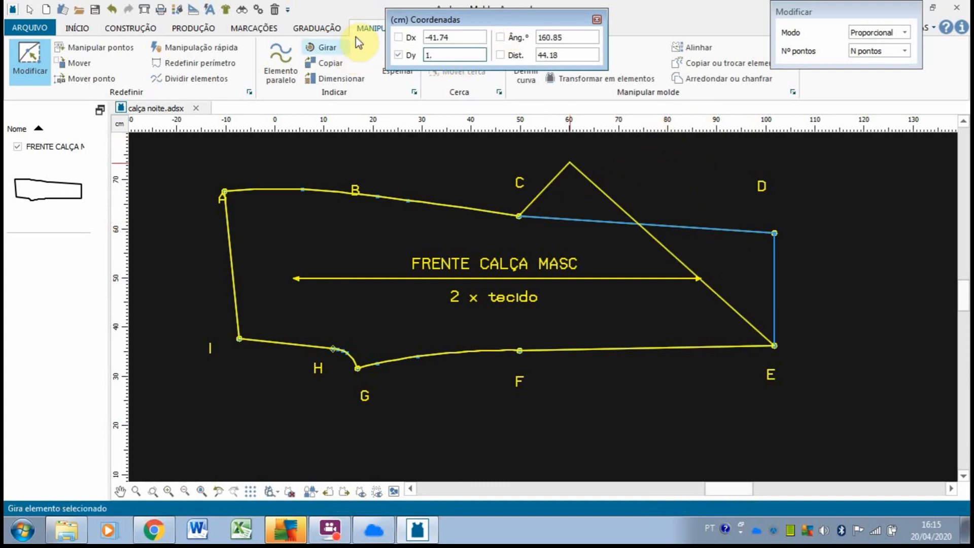
pyautogui.click(446, 37)
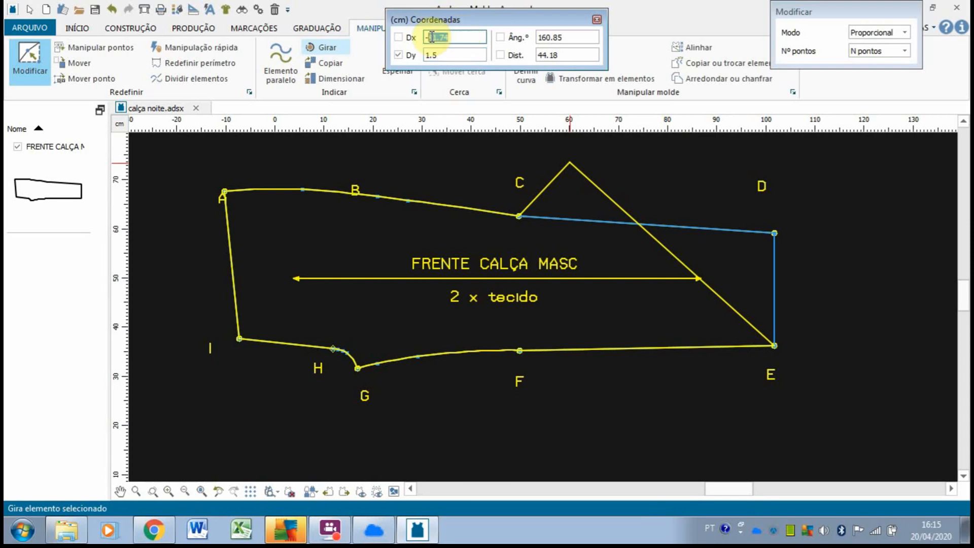
pyautogui.write('0')
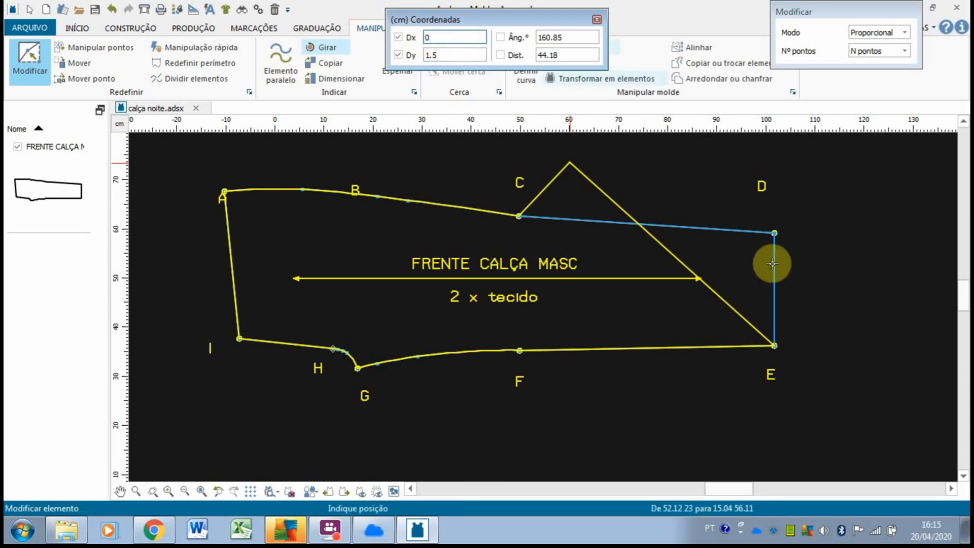
pyautogui.click(772, 263)
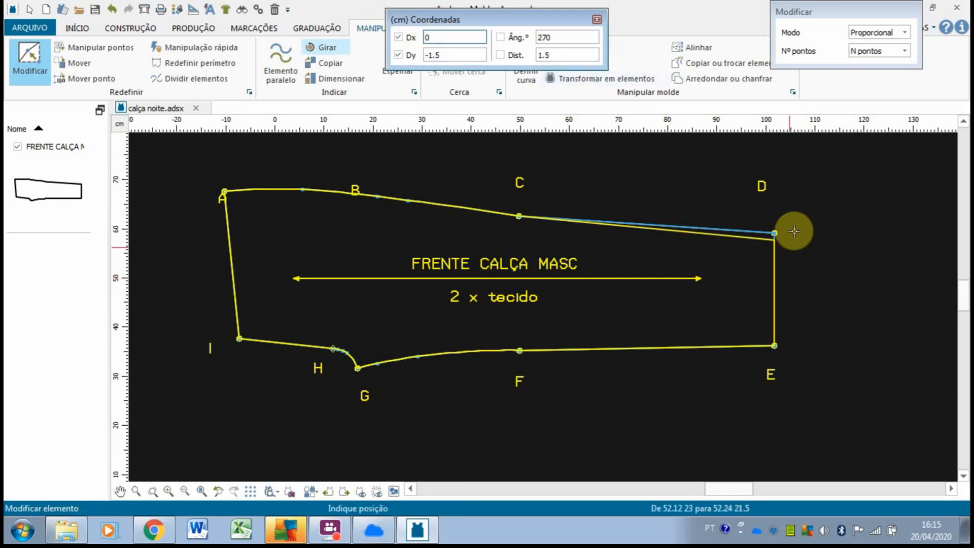
pyautogui.click(779, 209)
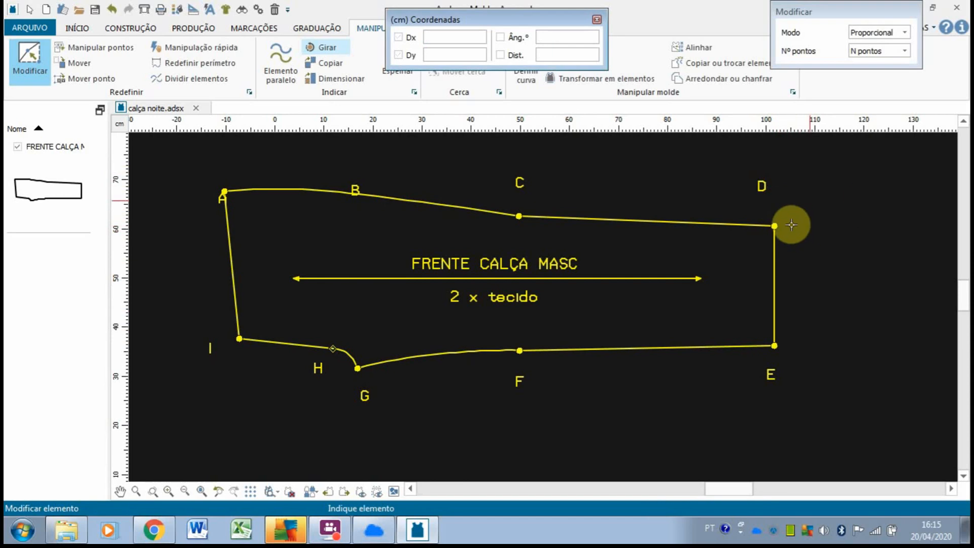
# - Modify the outline between D and F, moving hem corner E straight down with Dx 0 and Dy 1.5 cm
pyautogui.click(776, 225)
pyautogui.click(776, 350)
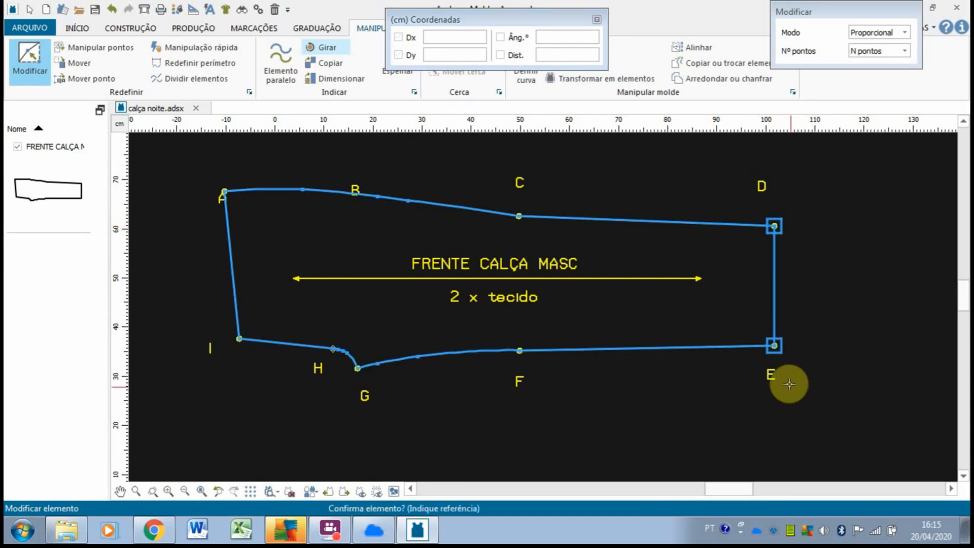
pyautogui.click(535, 353)
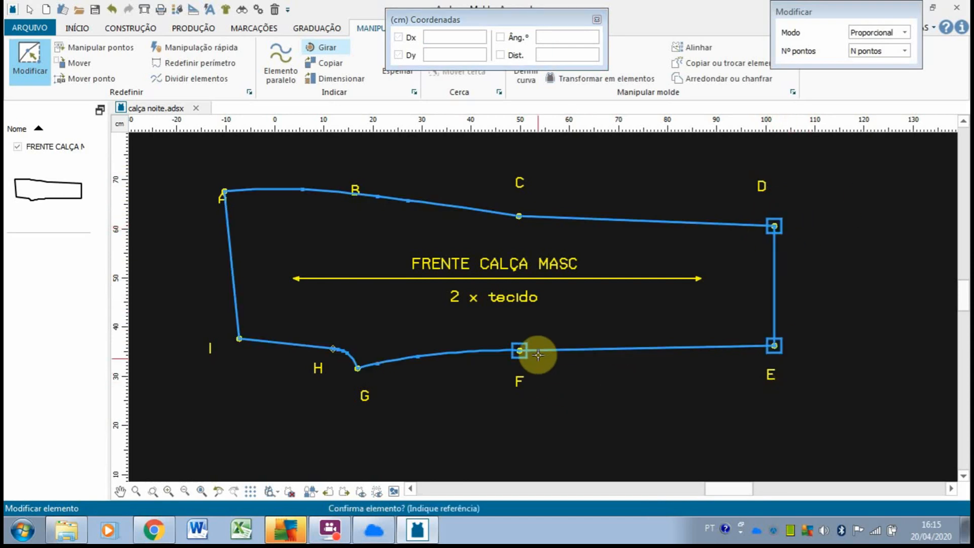
pyautogui.click(776, 345)
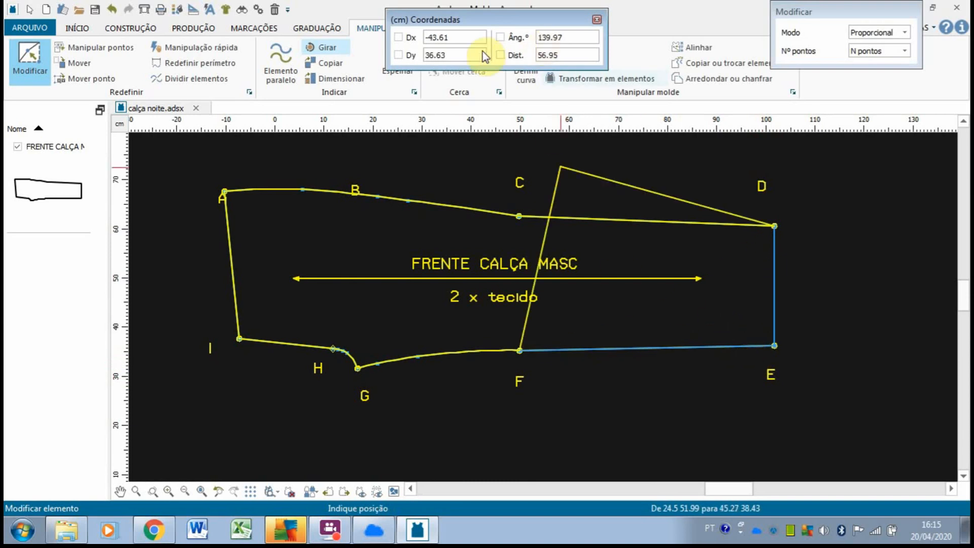
pyautogui.moveTo(481, 54); pyautogui.dragTo(408, 50)
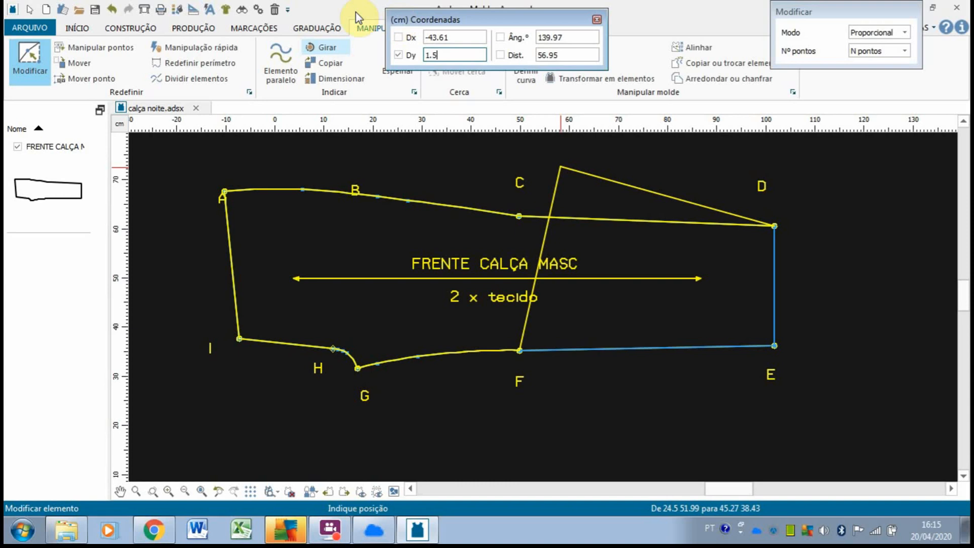
pyautogui.moveTo(450, 39); pyautogui.dragTo(422, 33)
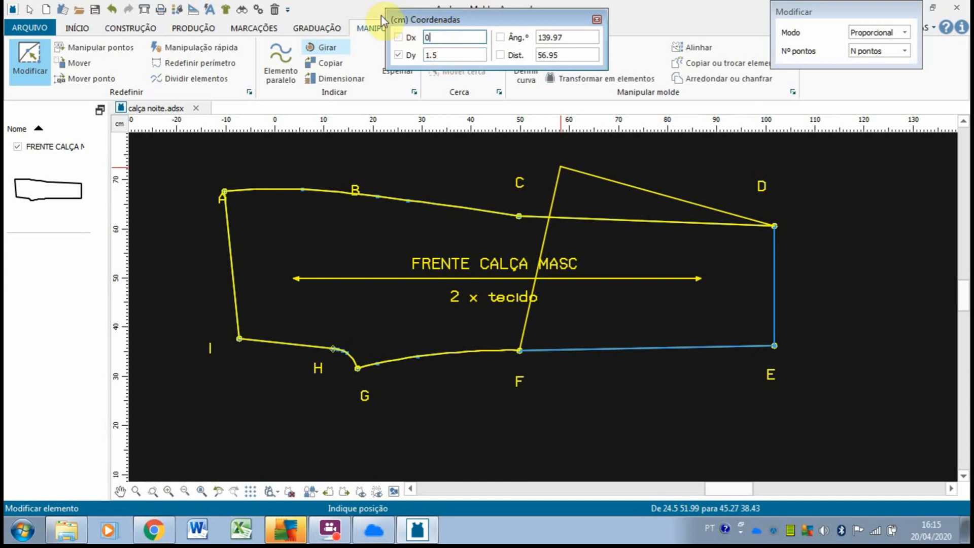
pyautogui.click(766, 423)
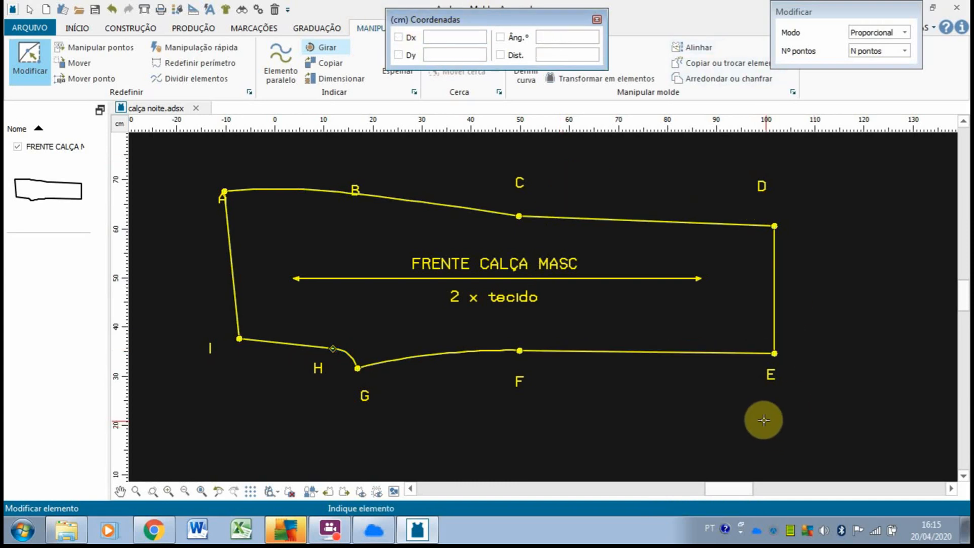
# - Modify the outline between E and G, moving point F straight down with Dx 0 and Dy -3 cm
pyautogui.click(773, 353)
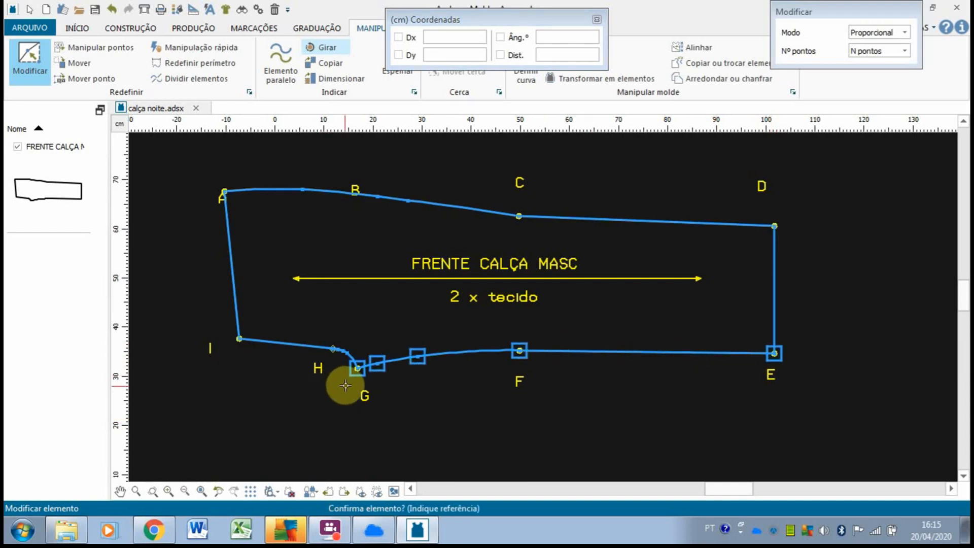
pyautogui.click(360, 368)
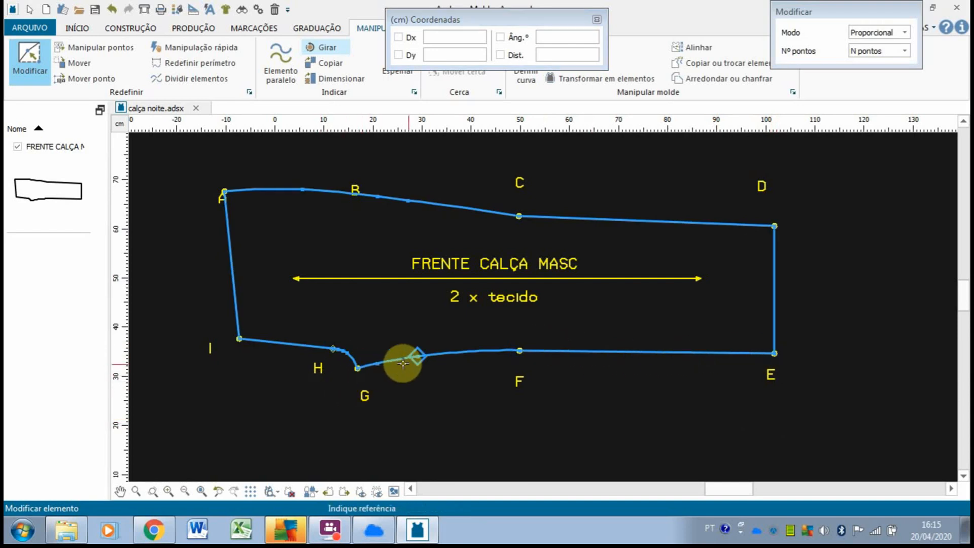
pyautogui.click(519, 351)
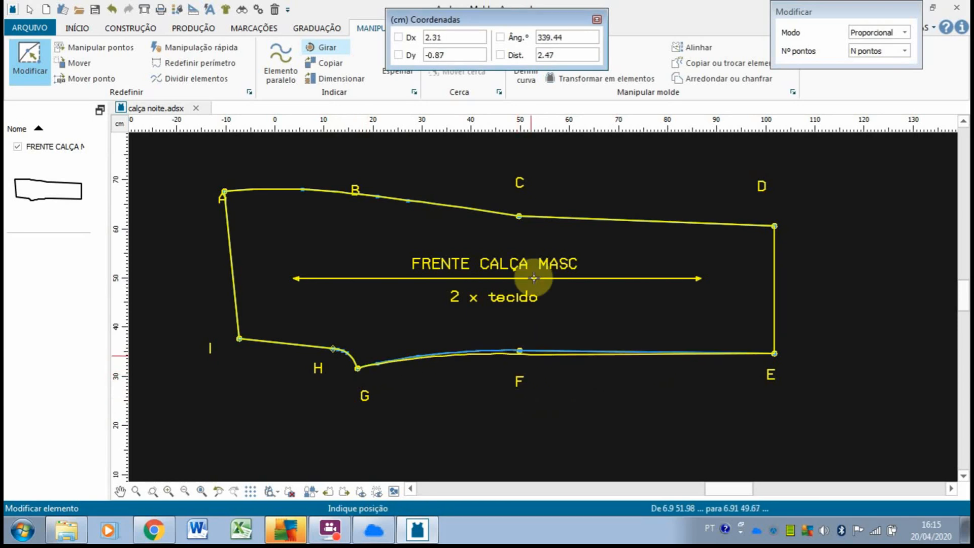
pyautogui.click(456, 54)
pyautogui.write('3')
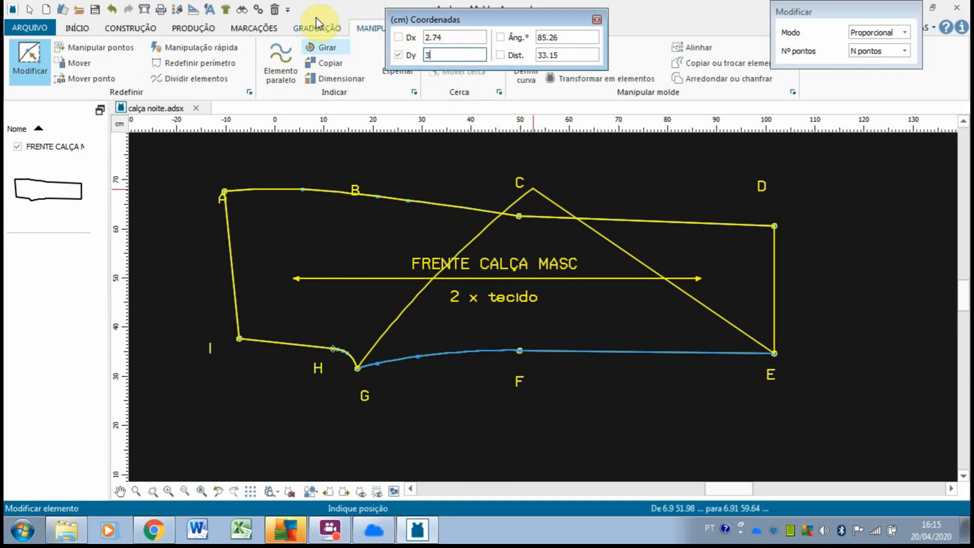
pyautogui.click(452, 37)
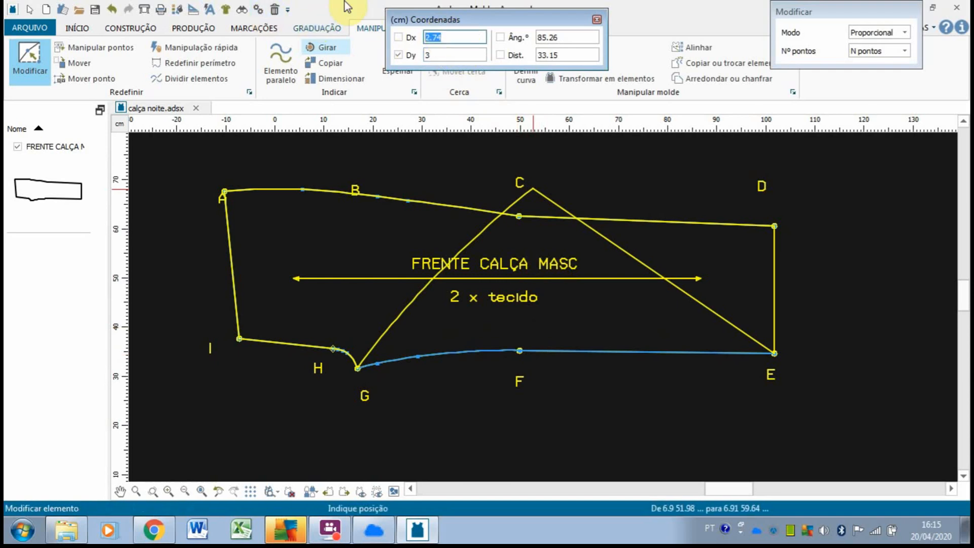
pyautogui.write('-0')
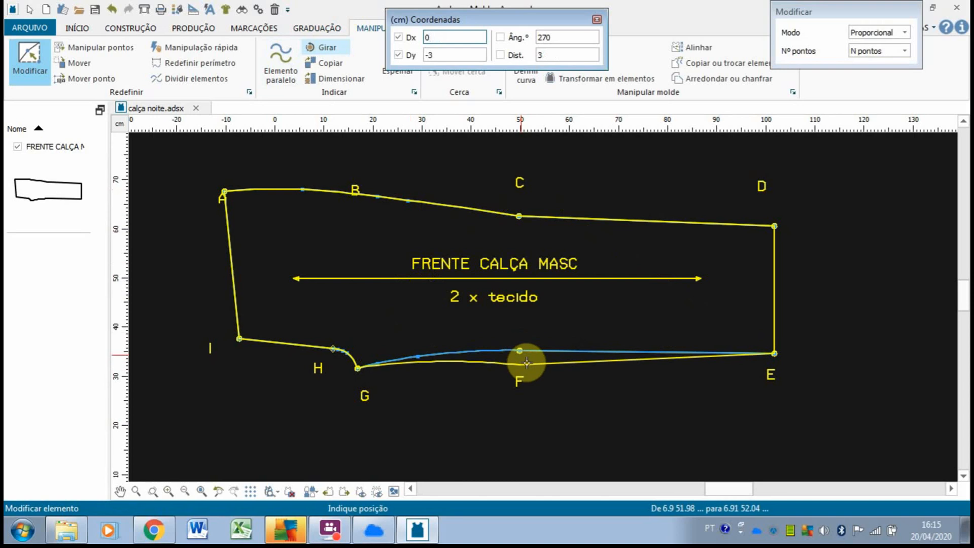
pyautogui.click(507, 328)
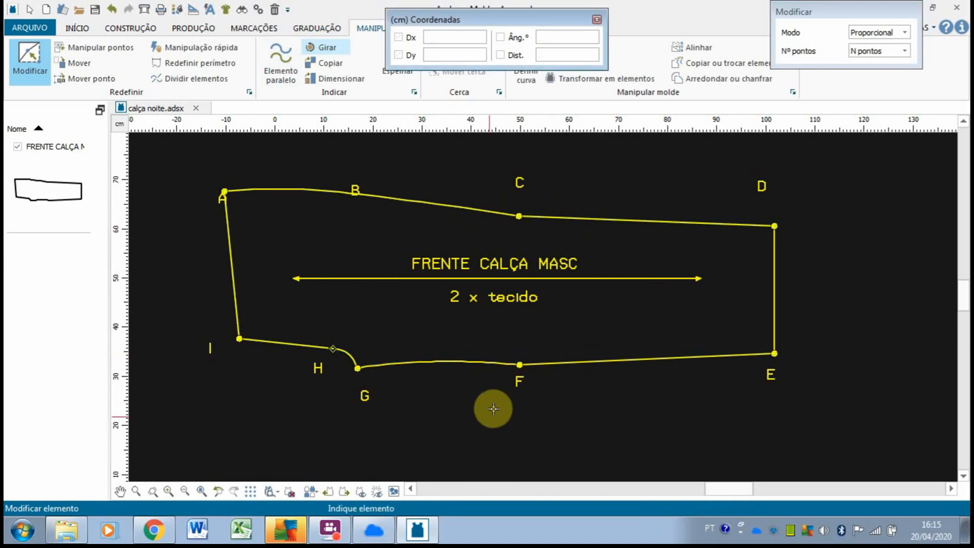
# - Modify the outline between F and H, moving crotch point G with Dx 0.5 and Dy -6.5 cm
pyautogui.click(518, 363)
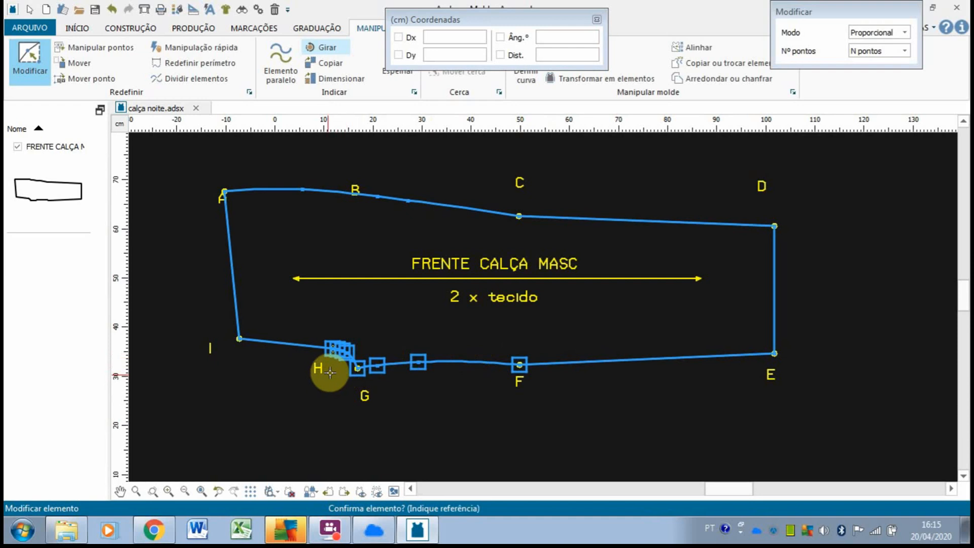
pyautogui.click(358, 368)
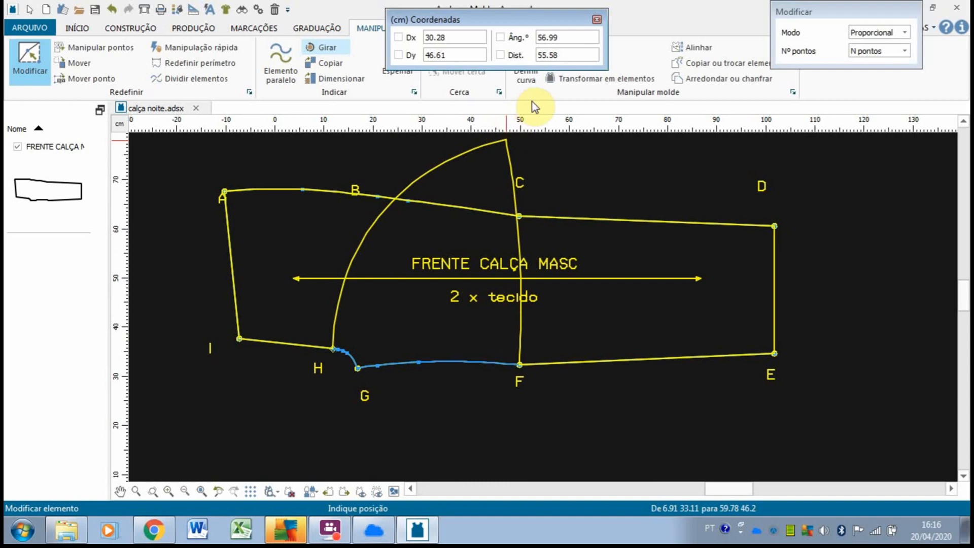
pyautogui.moveTo(455, 38); pyautogui.dragTo(403, 37)
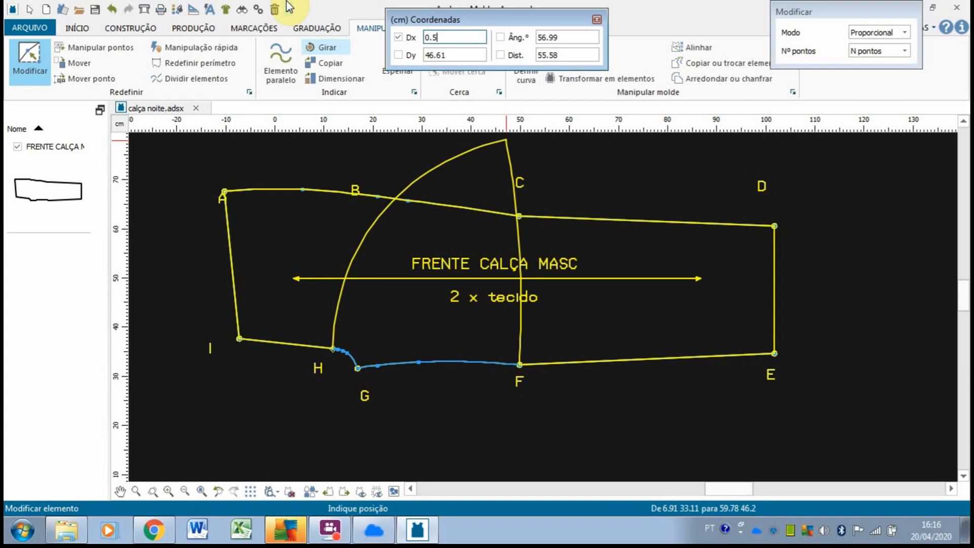
pyautogui.moveTo(484, 54); pyautogui.dragTo(424, 55)
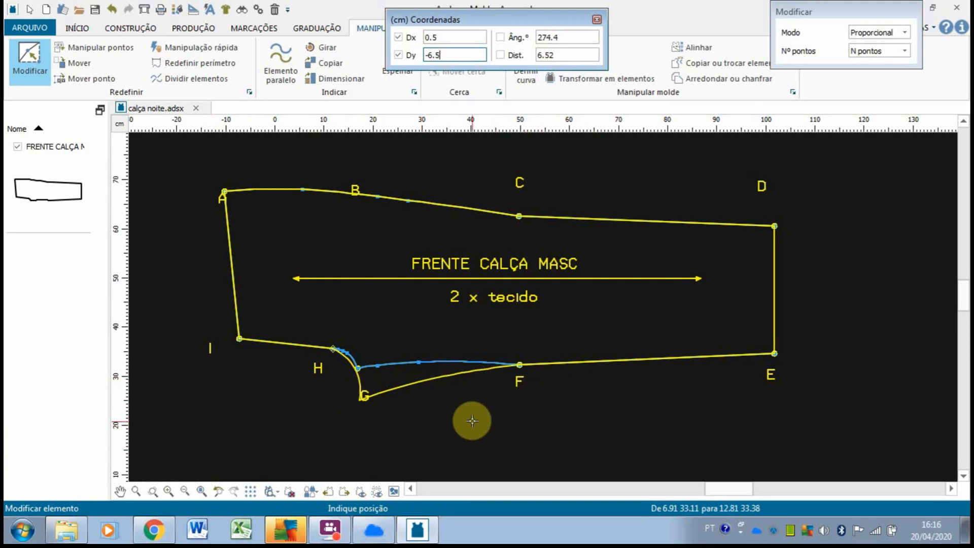
pyautogui.click(447, 413)
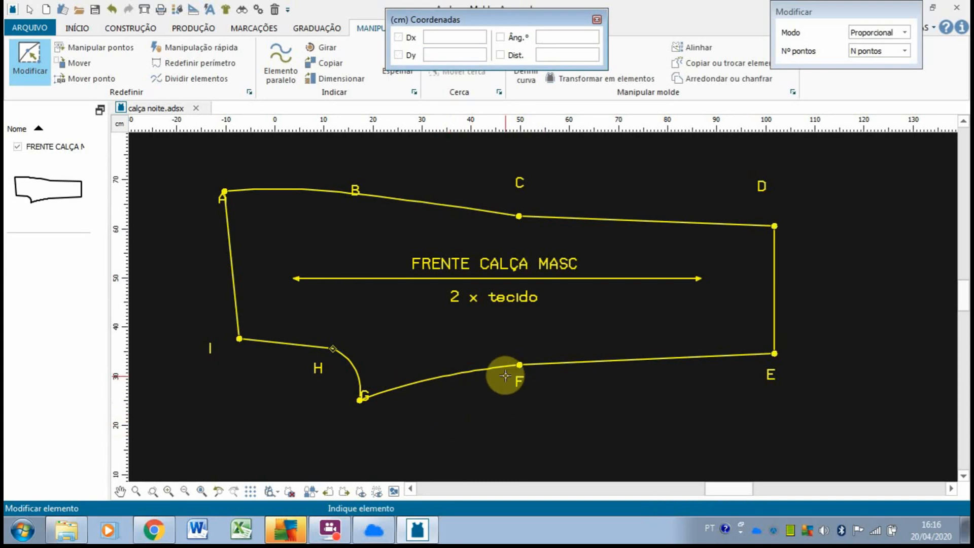
pyautogui.click(362, 400)
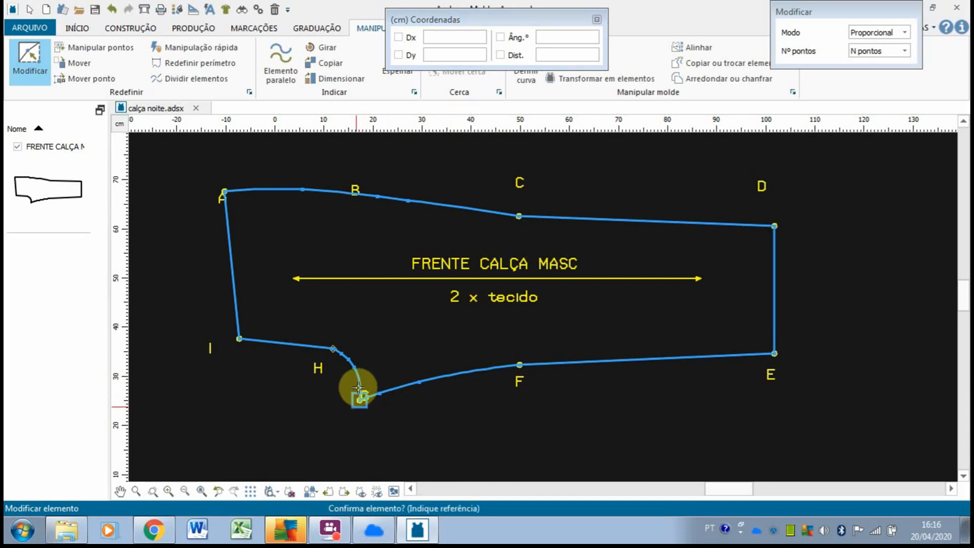
pyautogui.click(236, 338)
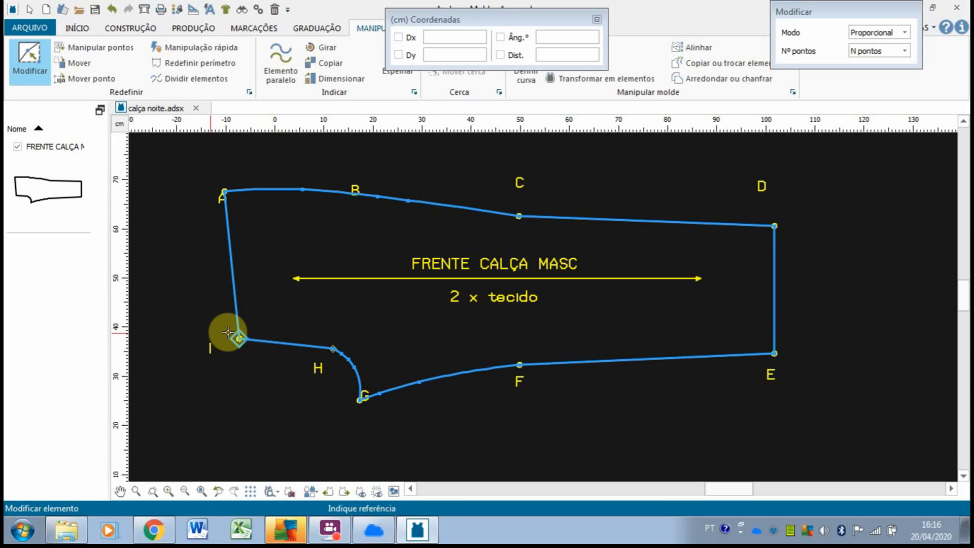
pyautogui.click(334, 345)
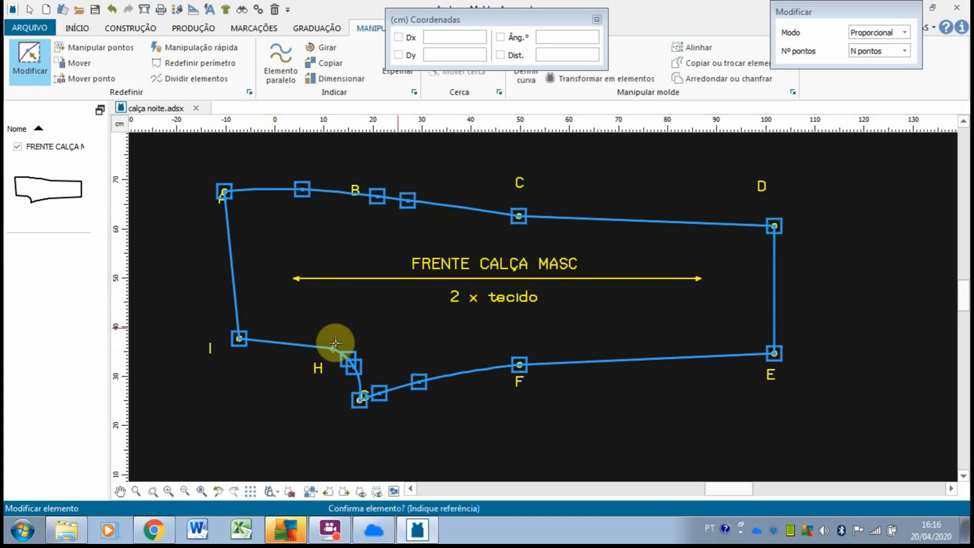
pyautogui.click(283, 388)
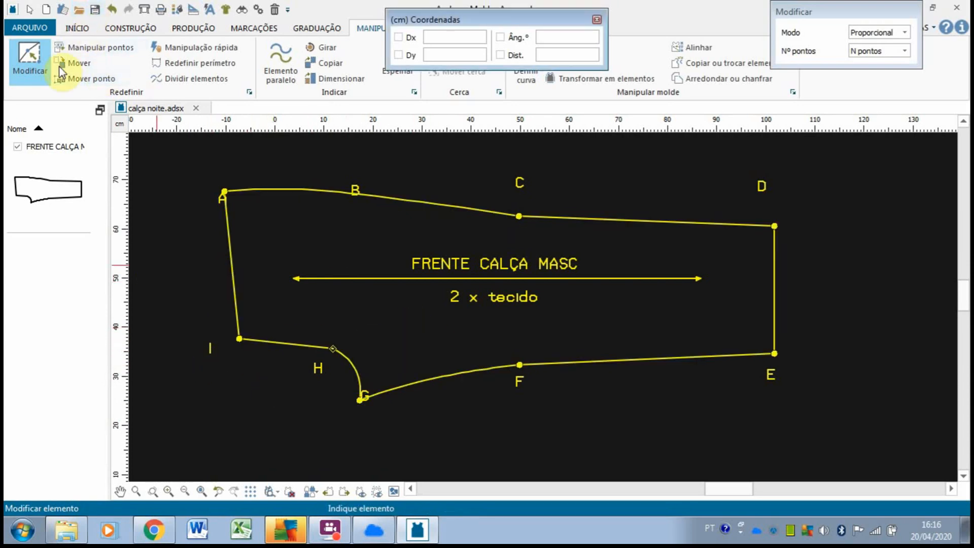
# - Modify the outline between G and I, moving curve point H horizontally outward toward the waist with Dx -2 and Dy 0 cm
pyautogui.click(36, 64)
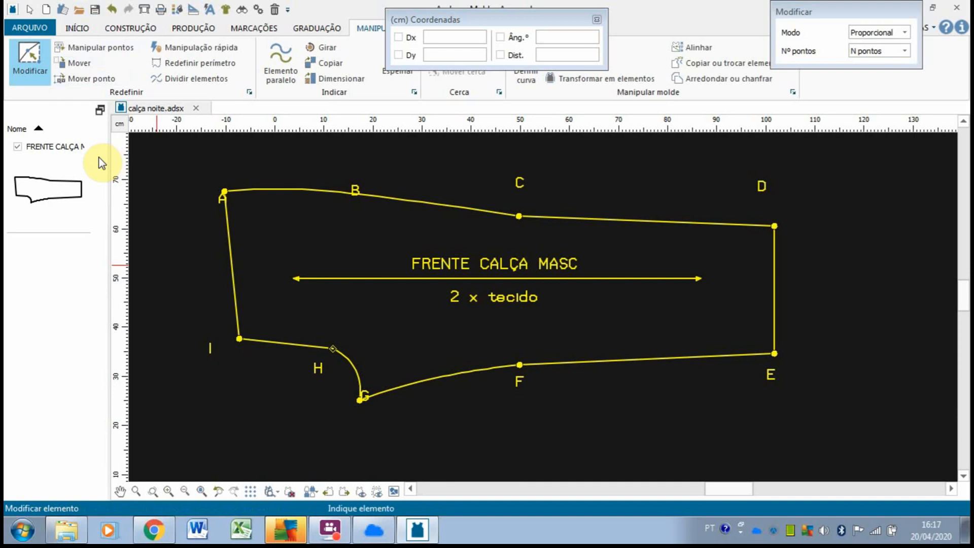
pyautogui.click(360, 398)
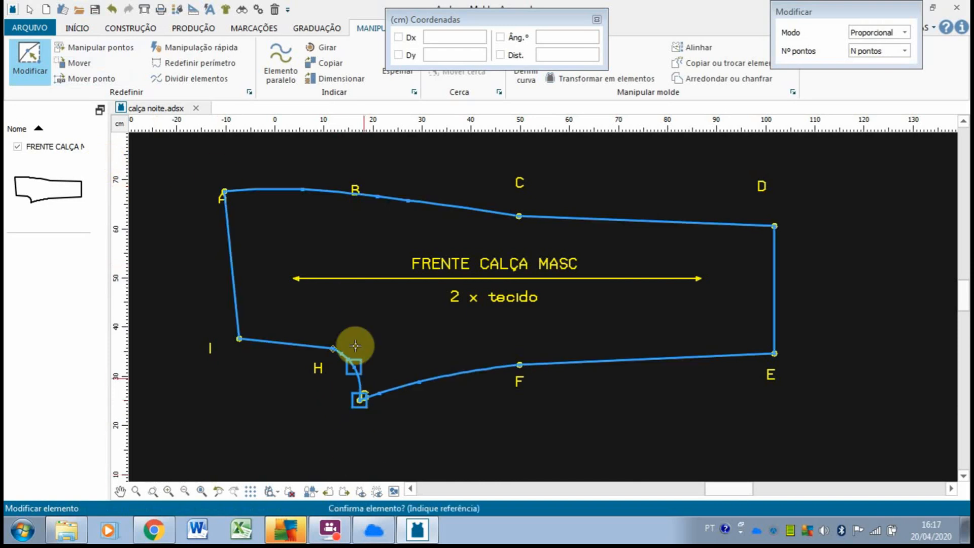
pyautogui.click(234, 335)
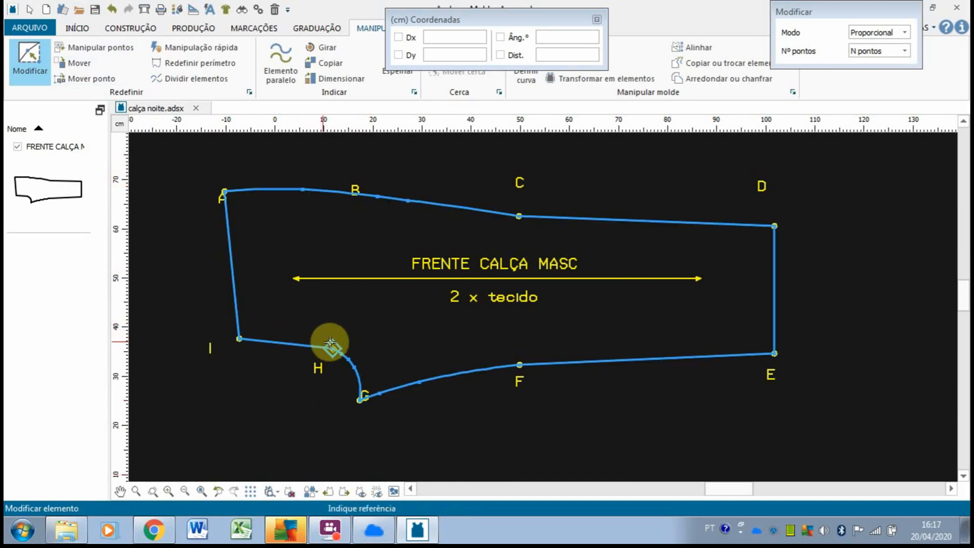
pyautogui.click(330, 342)
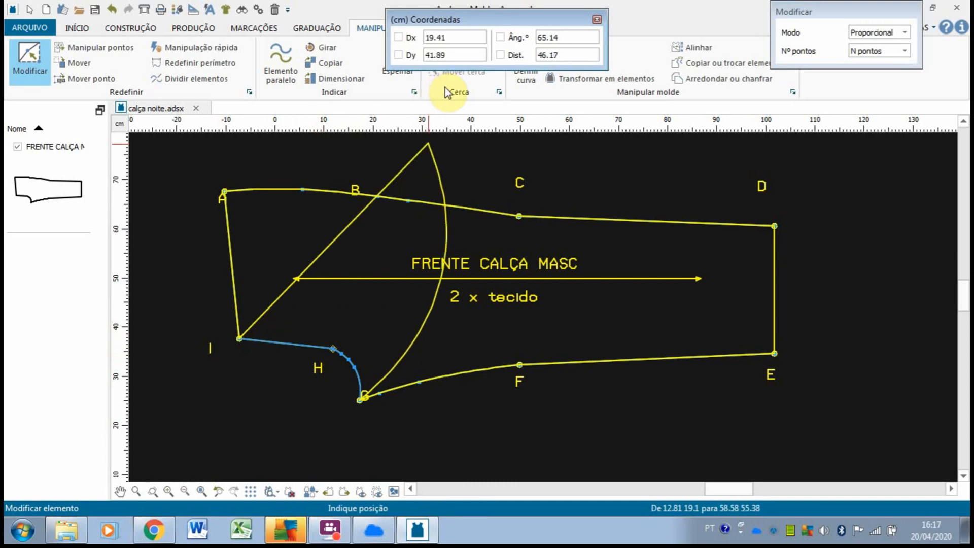
pyautogui.moveTo(454, 38); pyautogui.dragTo(368, 35)
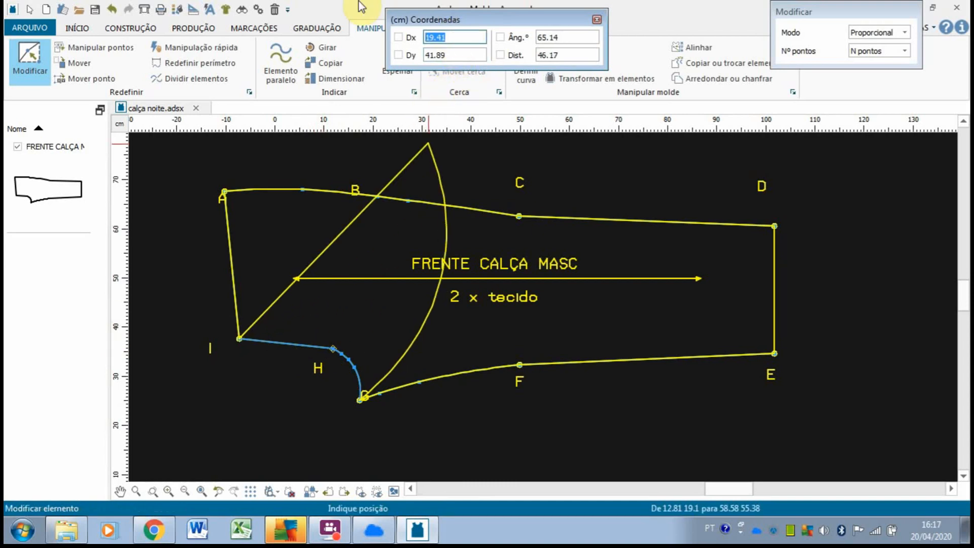
pyautogui.write('2')
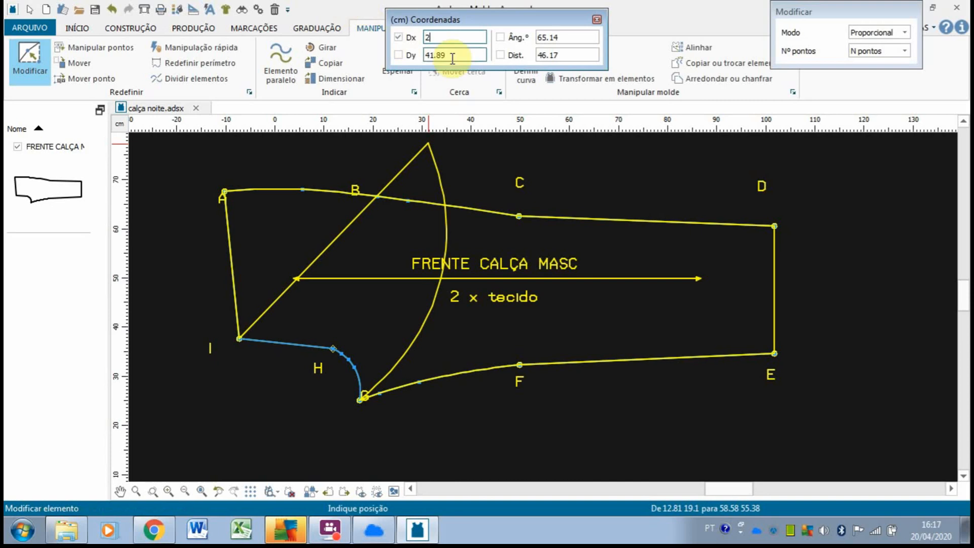
pyautogui.moveTo(452, 58); pyautogui.dragTo(368, 24)
pyautogui.write('-0')
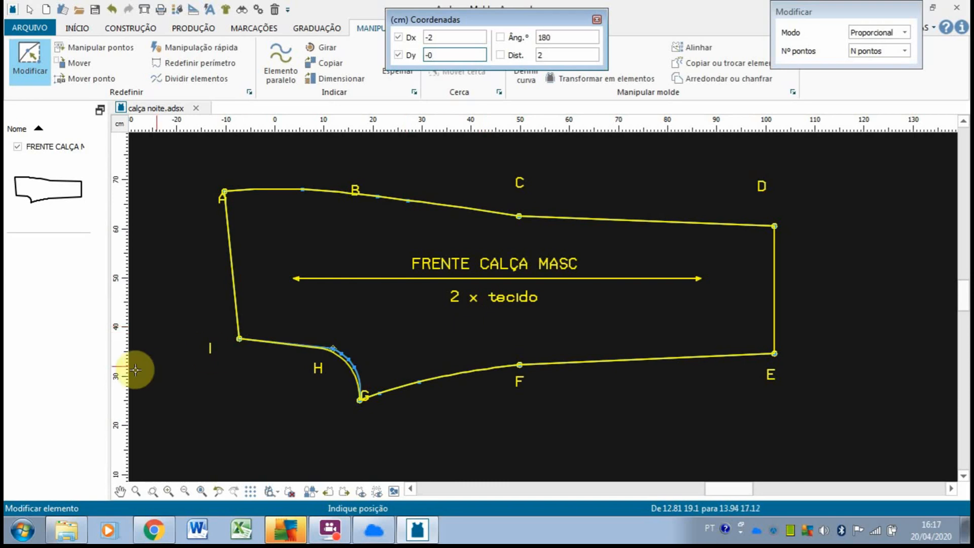
pyautogui.click(314, 353)
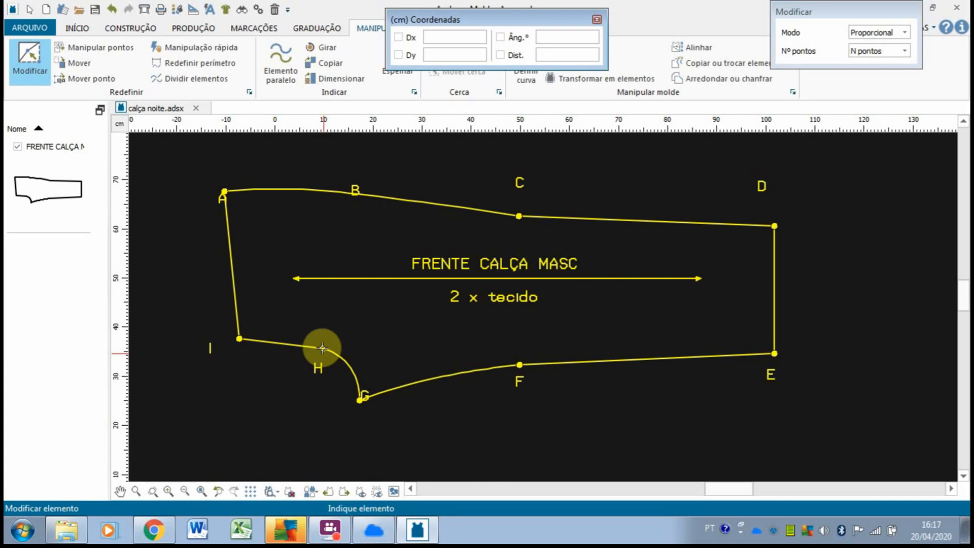
# - Modify the outline between H and A, moving waist corner I with Dx -7 and Dy -0.3 cm
pyautogui.click(317, 351)
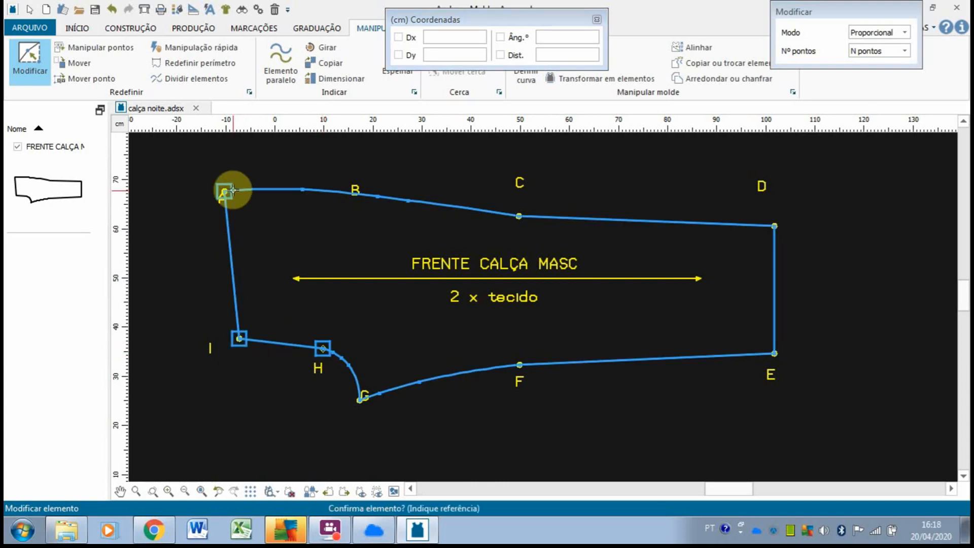
pyautogui.click(238, 338)
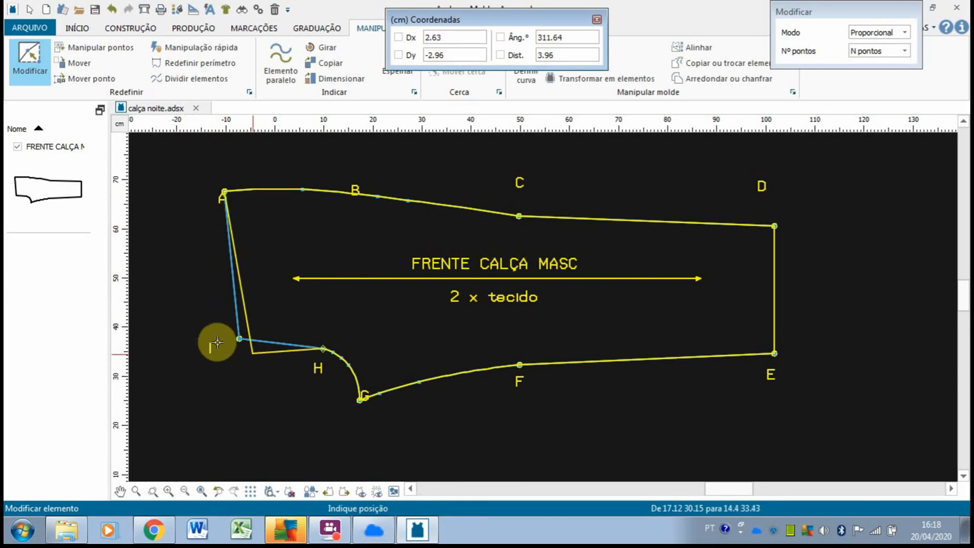
pyautogui.click(457, 37)
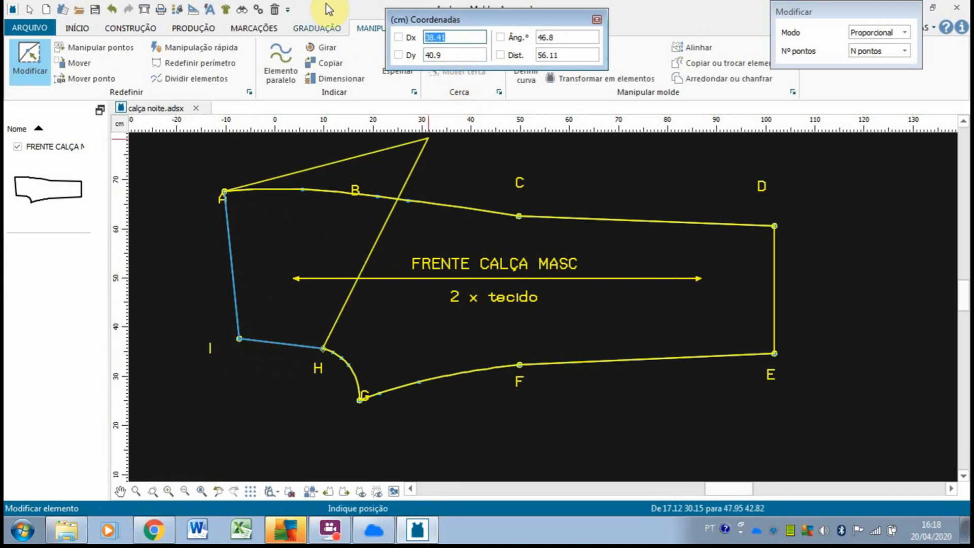
pyautogui.click(455, 50)
pyautogui.write('0')
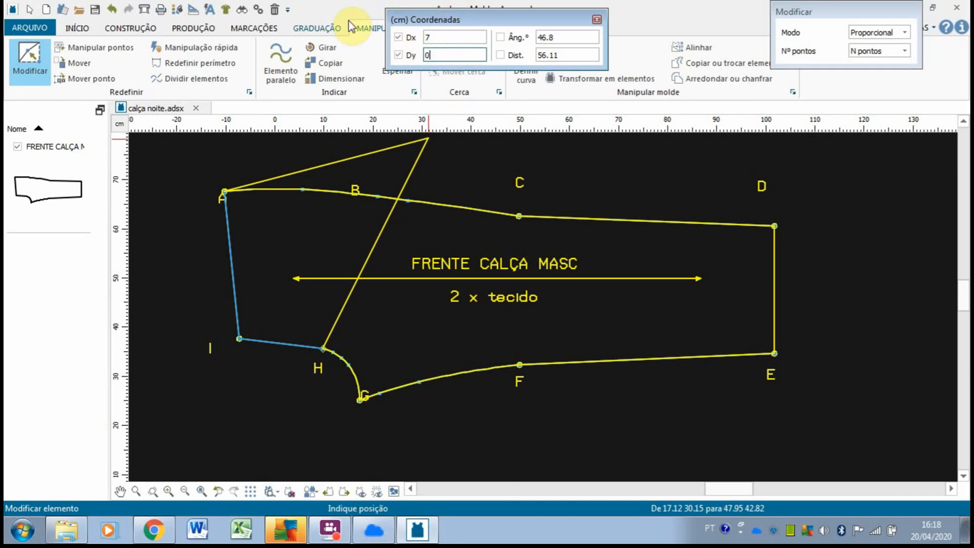
pyautogui.write('.3')
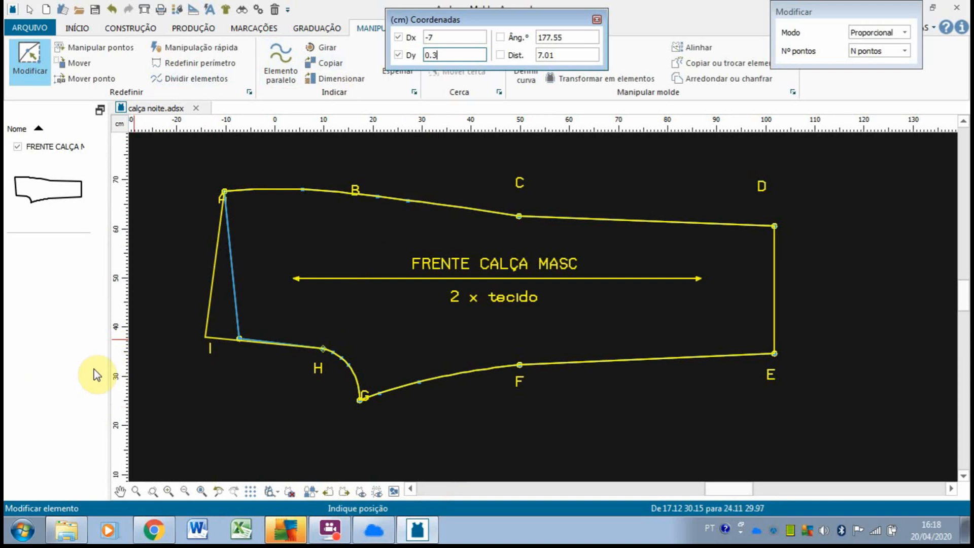
pyautogui.press('Home')
pyautogui.write('-')
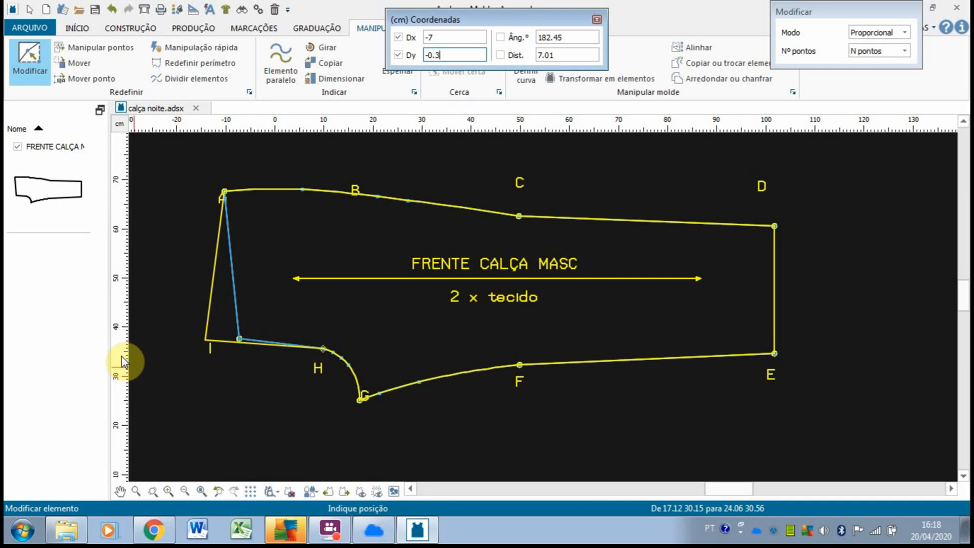
pyautogui.click(201, 353)
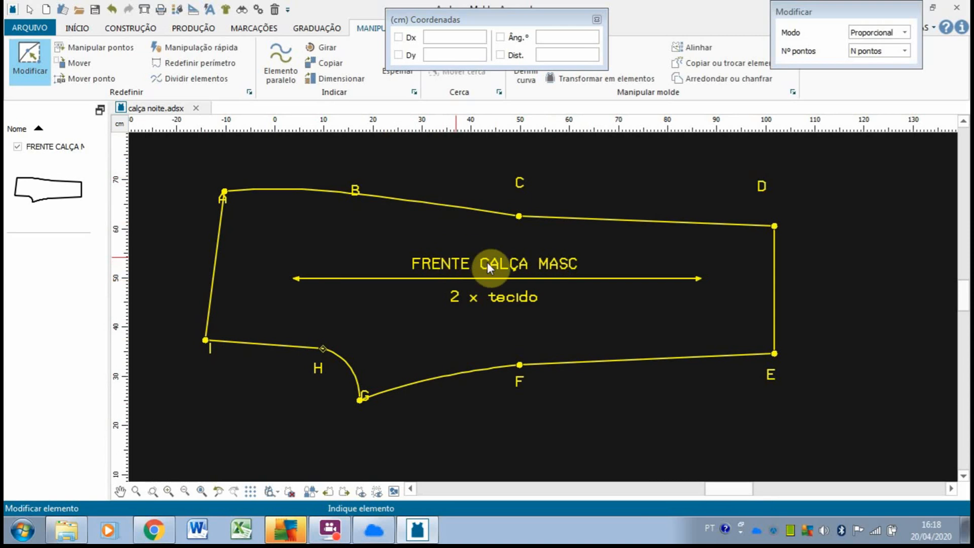
# - Leave the Modificar command and rename the trouser piece as FRENTE CALÇA COSTAS in its properties
pyautogui.press('Escape')
pyautogui.rightClick(526, 271)
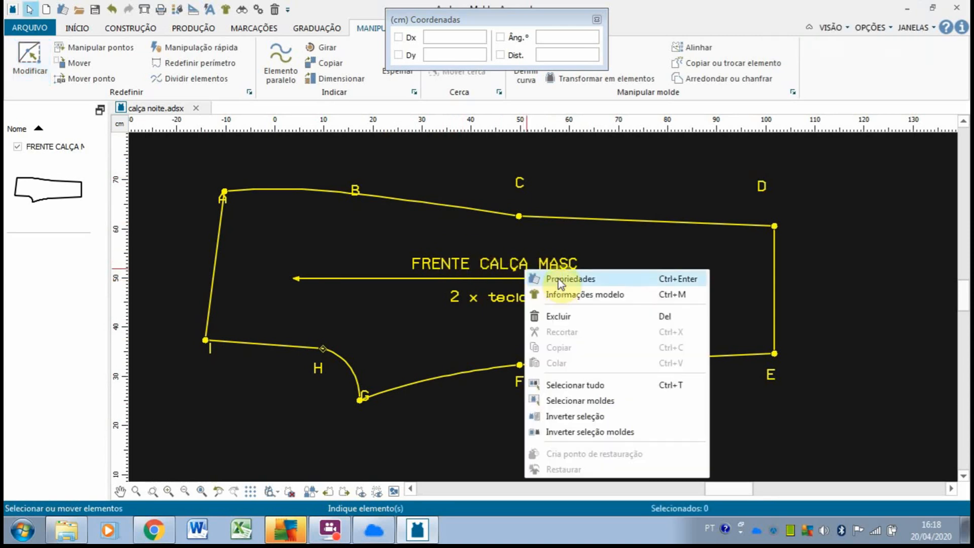
pyautogui.click(559, 278)
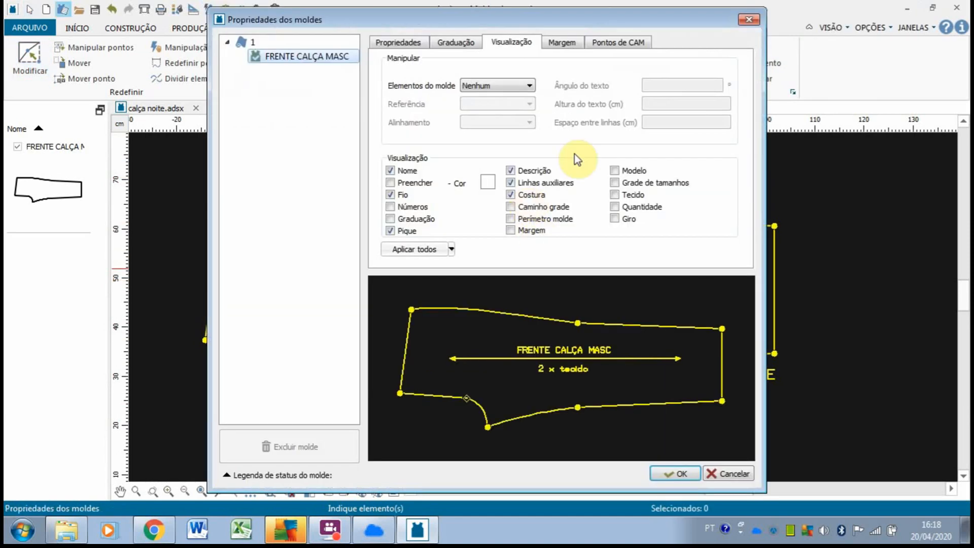
pyautogui.click(412, 43)
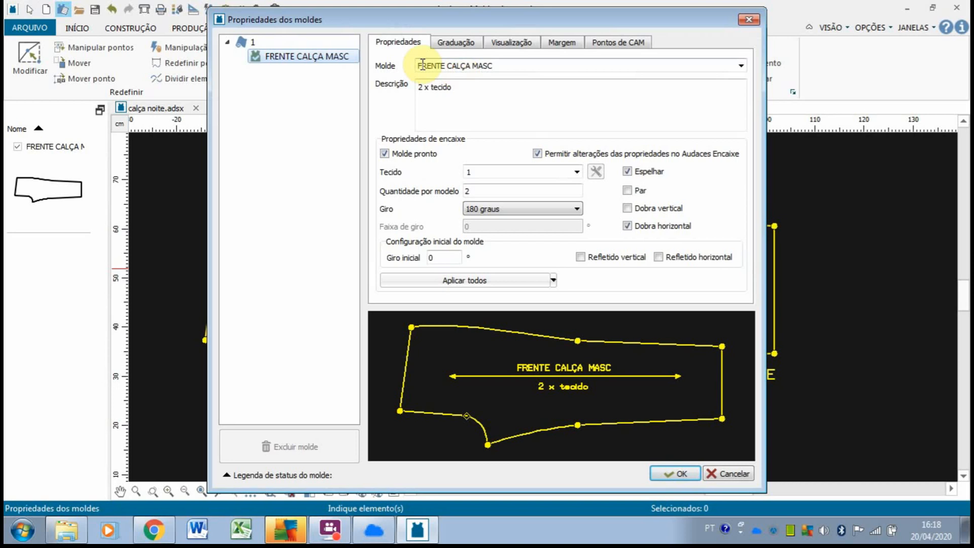
pyautogui.doubleClick(444, 66)
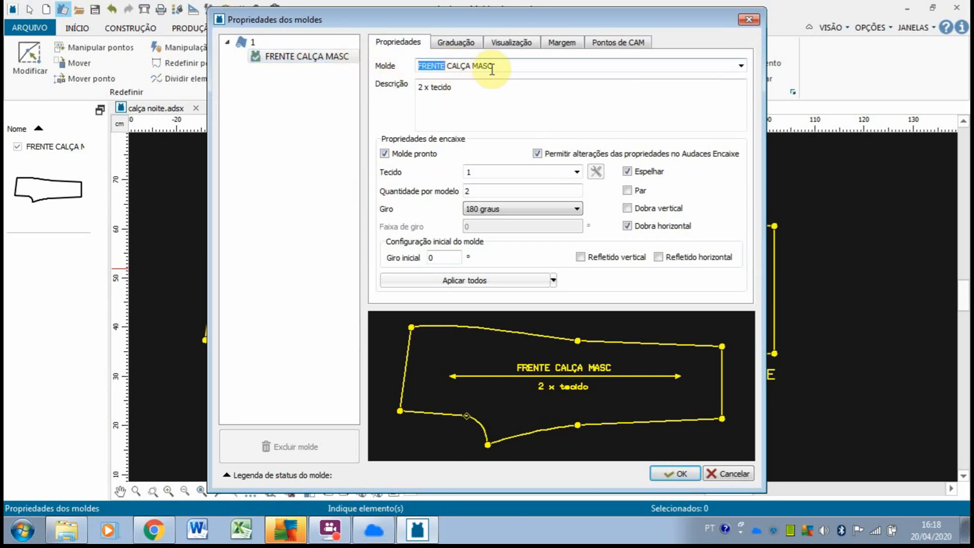
pyautogui.doubleClick(475, 66)
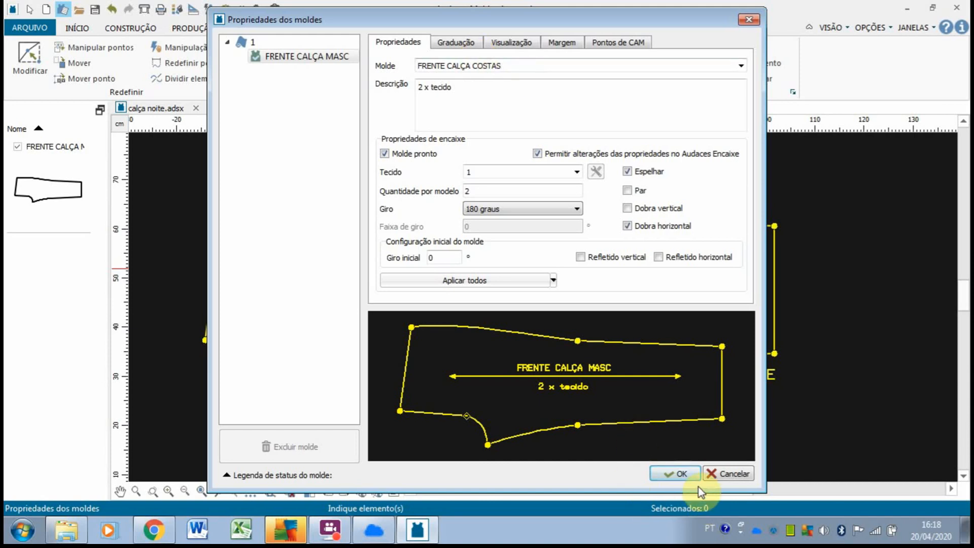
pyautogui.click(671, 470)
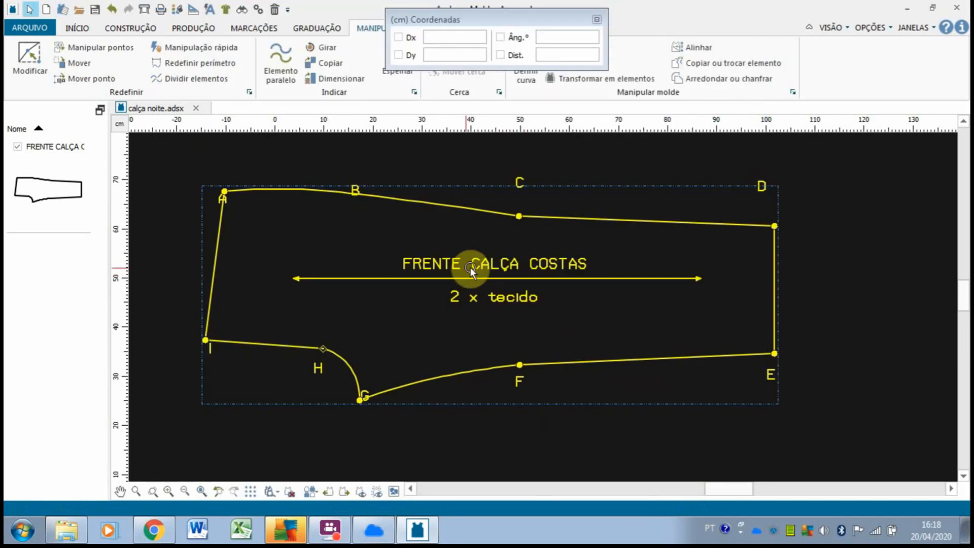
# - Check the name and description in the trouser piece's properties, leaving them as they are
pyautogui.click(485, 274)
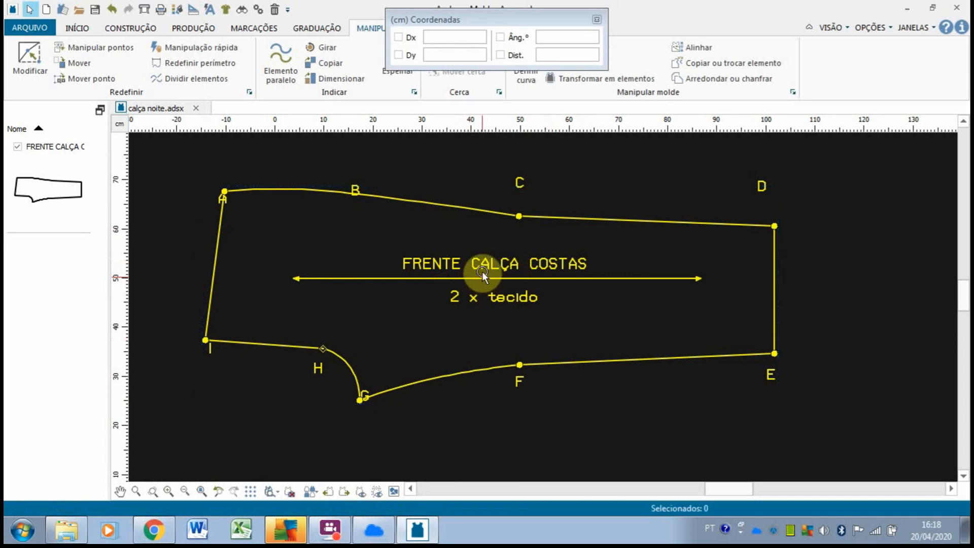
pyautogui.rightClick(482, 271)
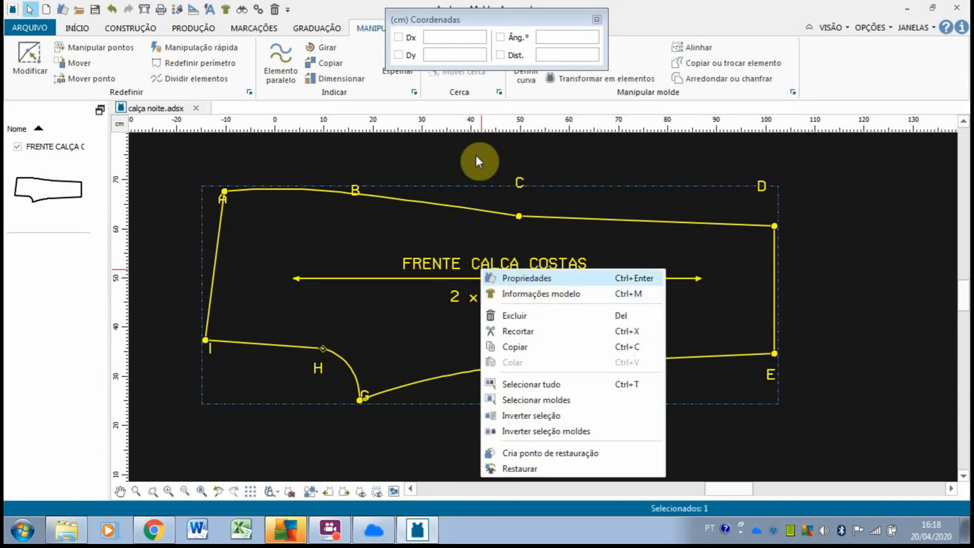
pyautogui.click(534, 278)
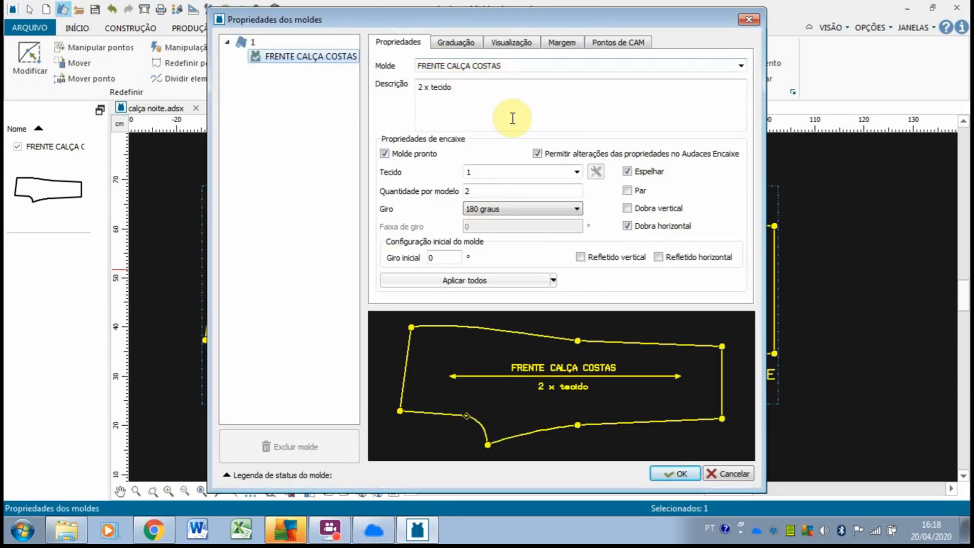
pyautogui.click(668, 473)
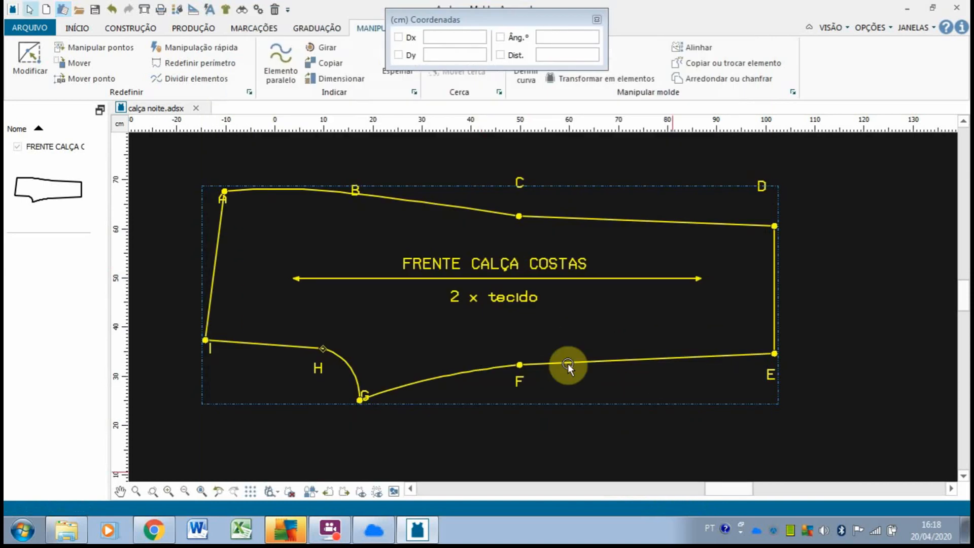
pyautogui.click(820, 200)
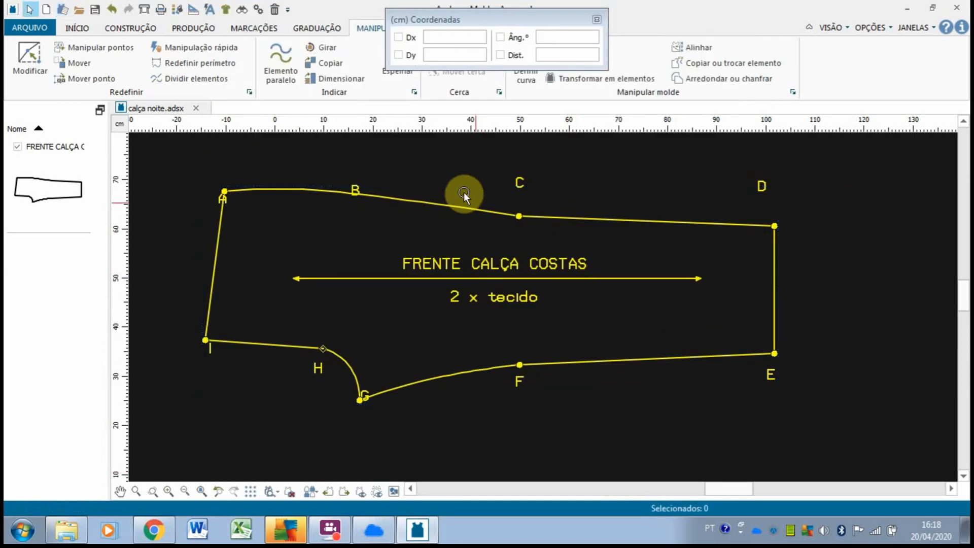
# - Delete the point labels D, C and B along the upper edge of the trouser piece
pyautogui.click(354, 187)
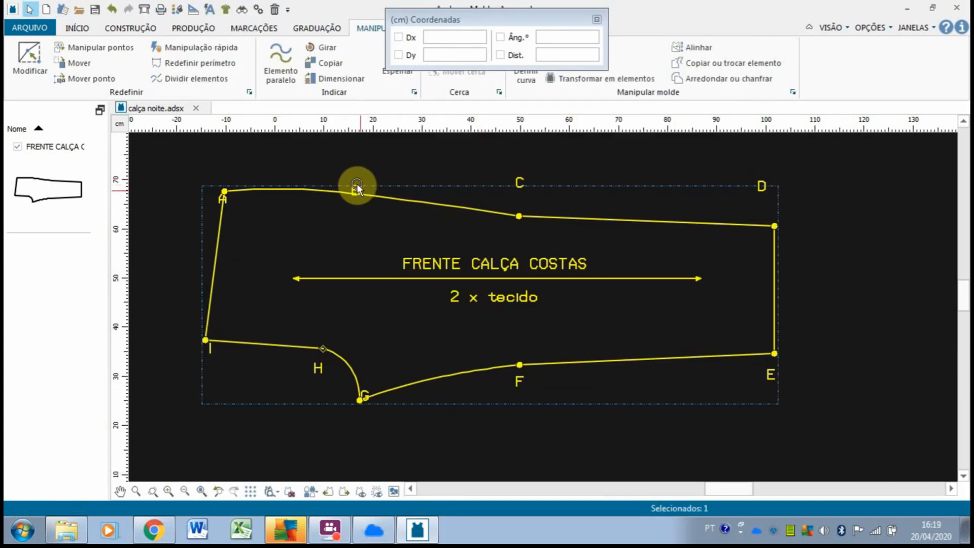
pyautogui.click(764, 185)
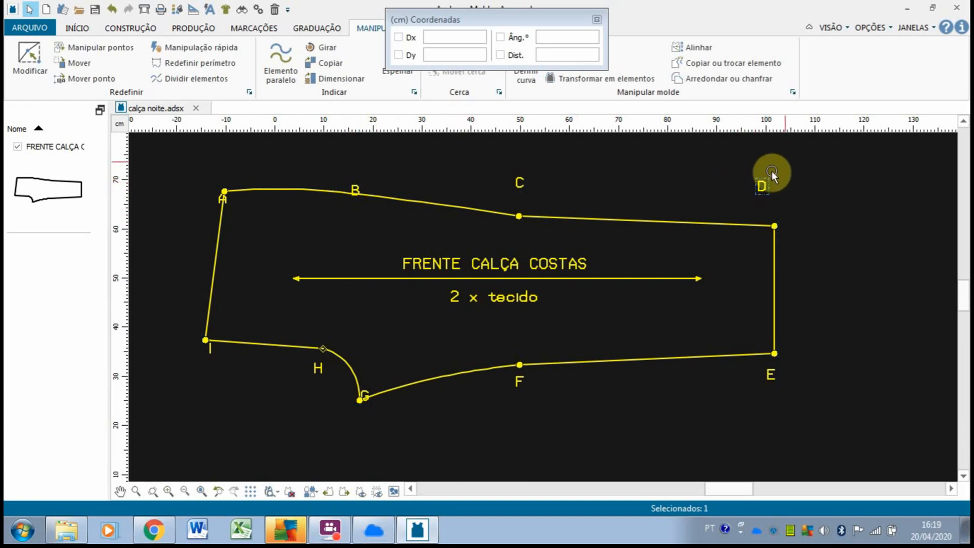
pyautogui.press('Delete')
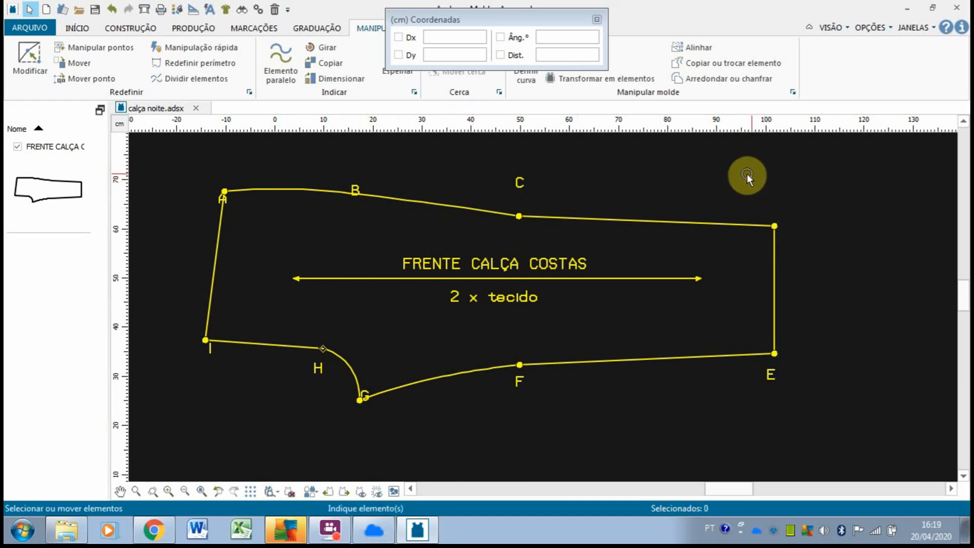
pyautogui.click(520, 184)
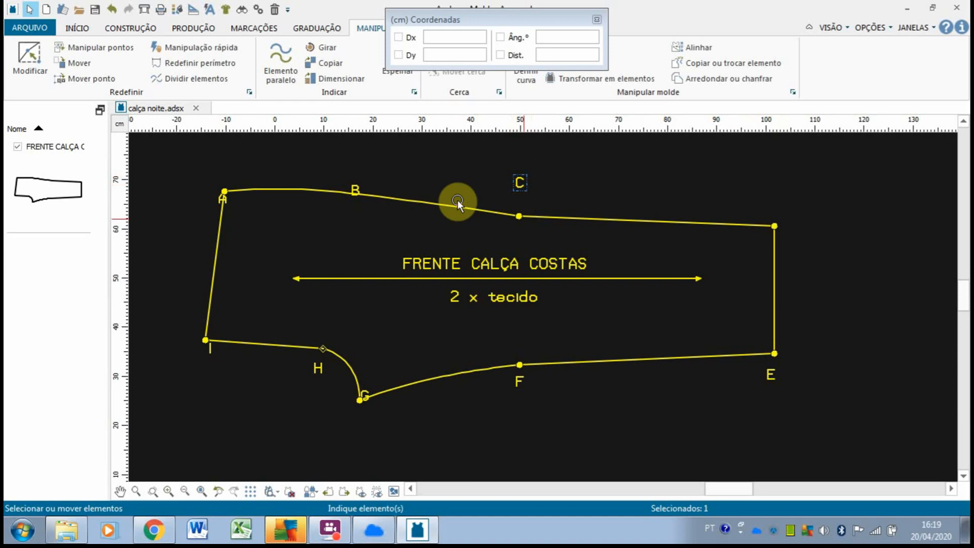
pyautogui.press('Delete')
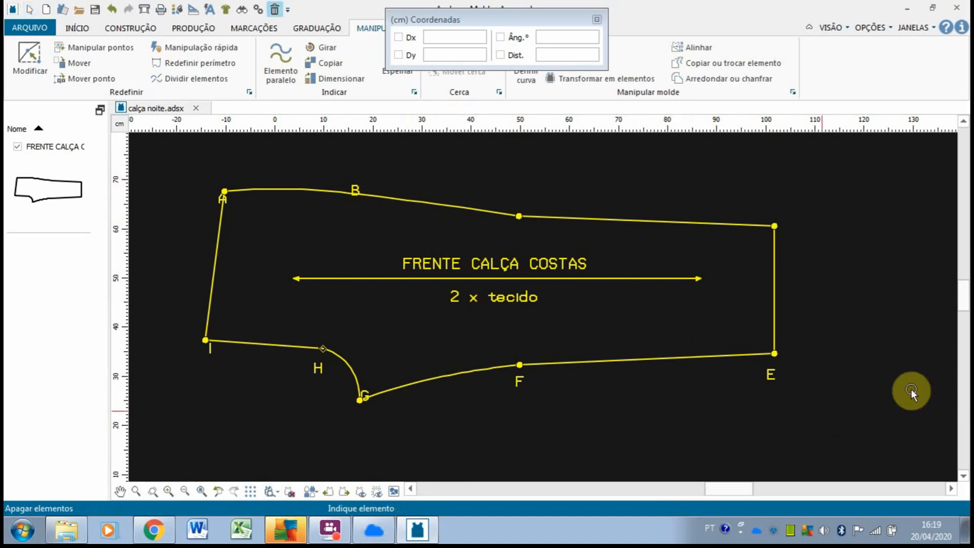
pyautogui.click(931, 533)
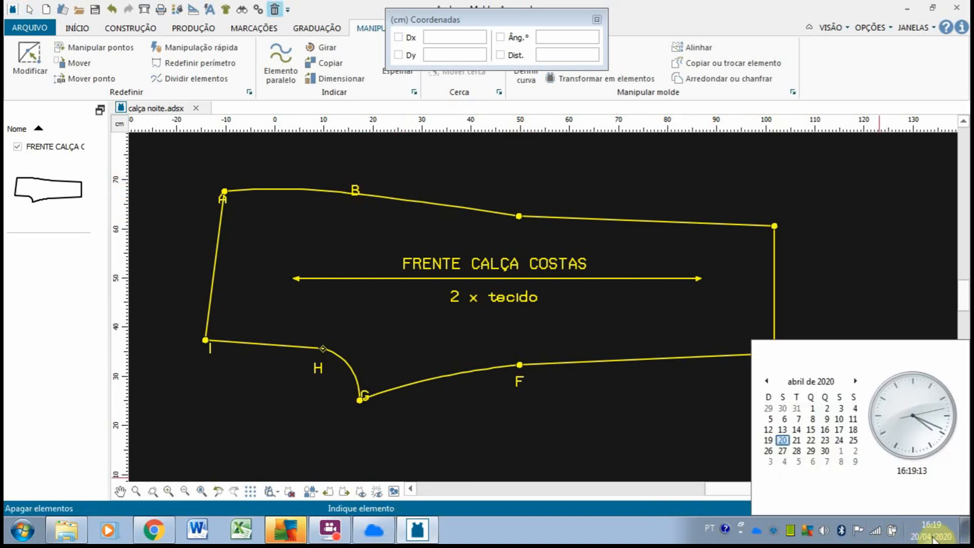
pyautogui.click(673, 424)
pyautogui.click(353, 197)
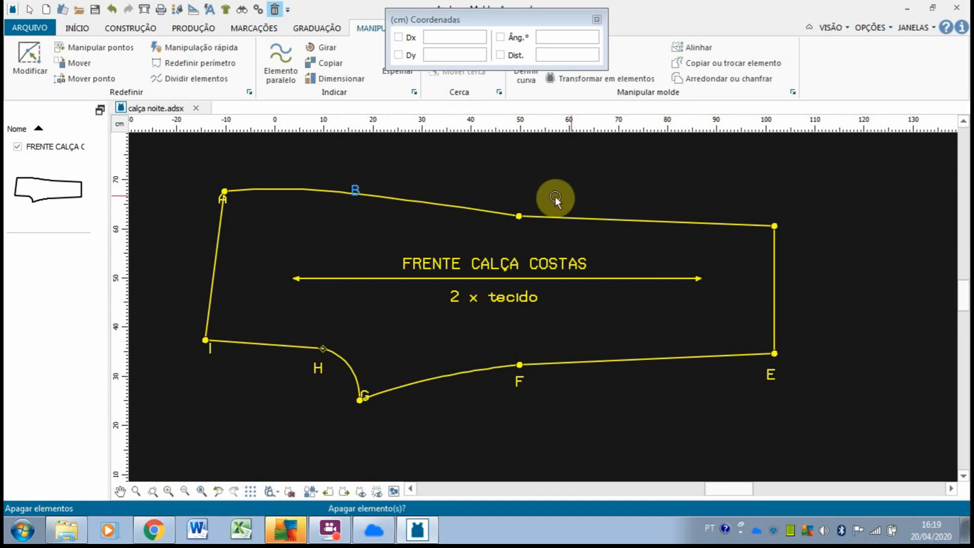
pyautogui.rightClick(352, 195)
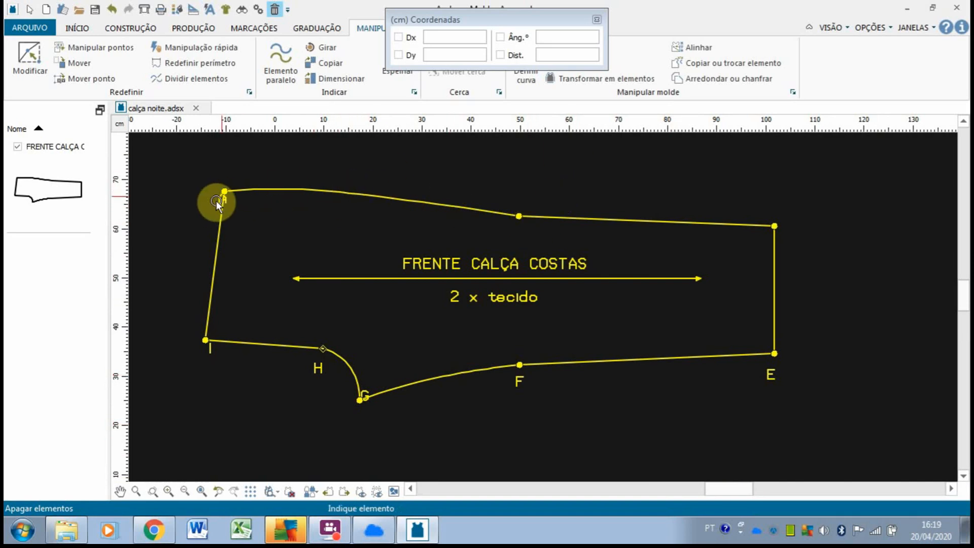
pyautogui.click(323, 531)
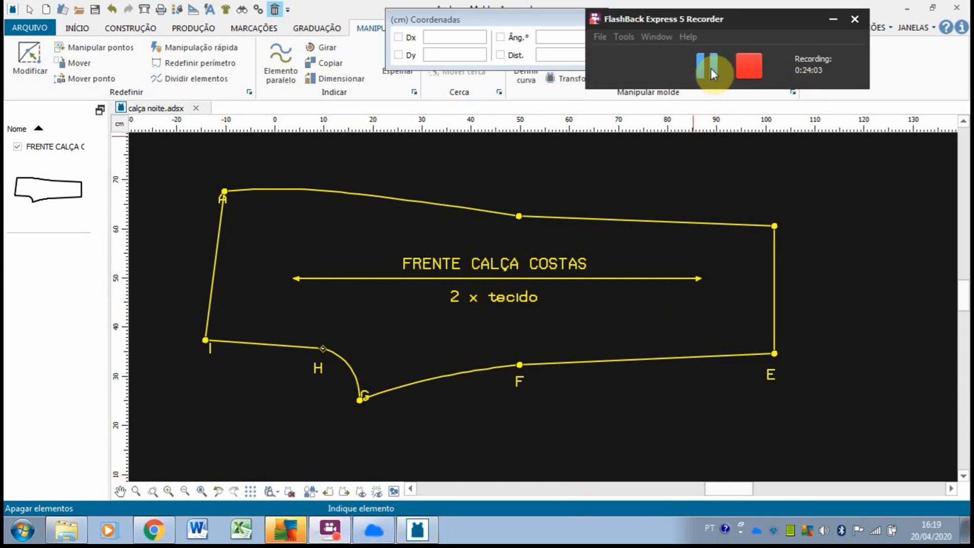